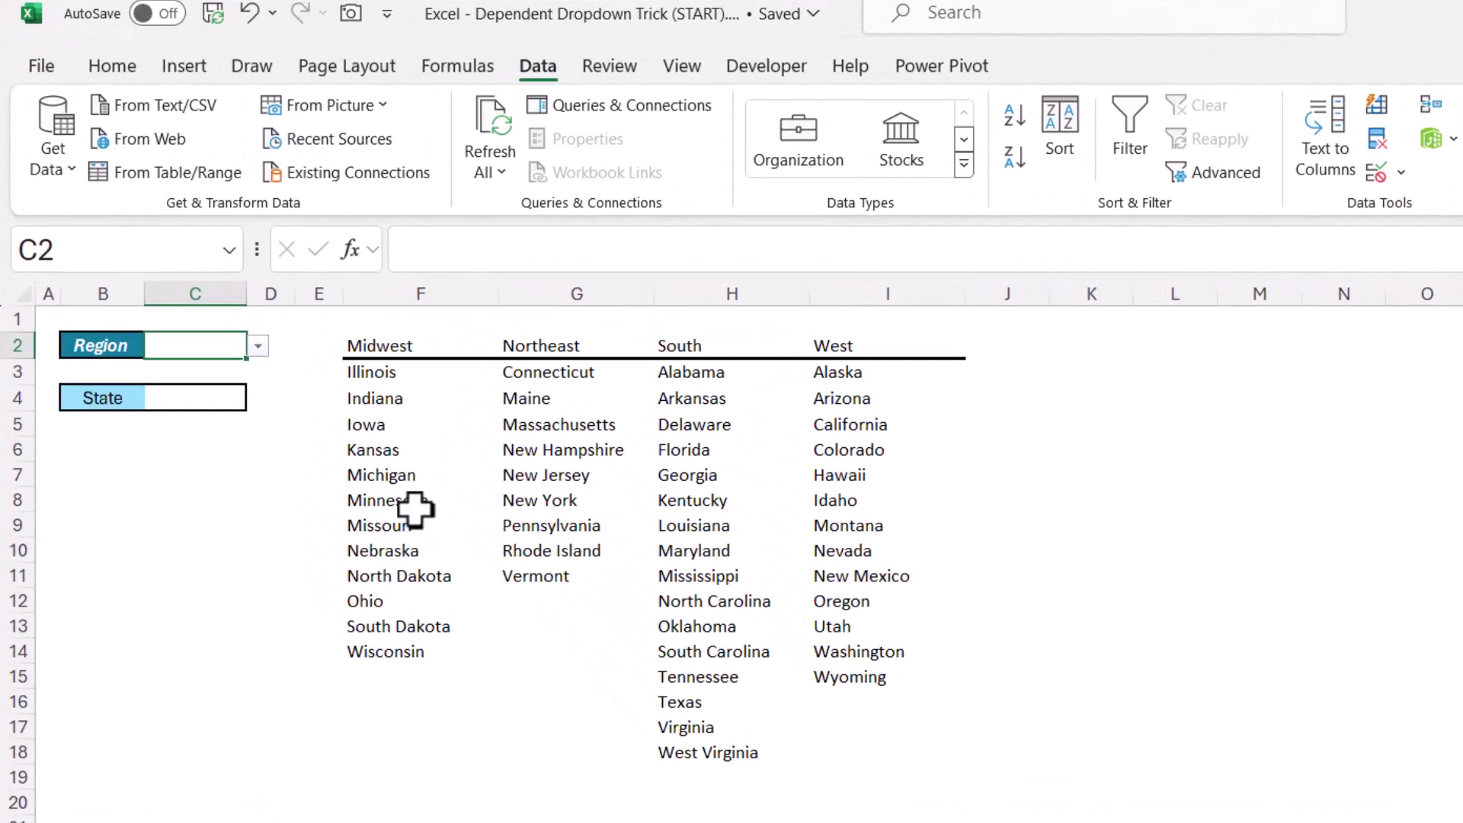
- Pick Midwest, then Northeast, as the Region and view each one's states in C4
left_click(256, 347)
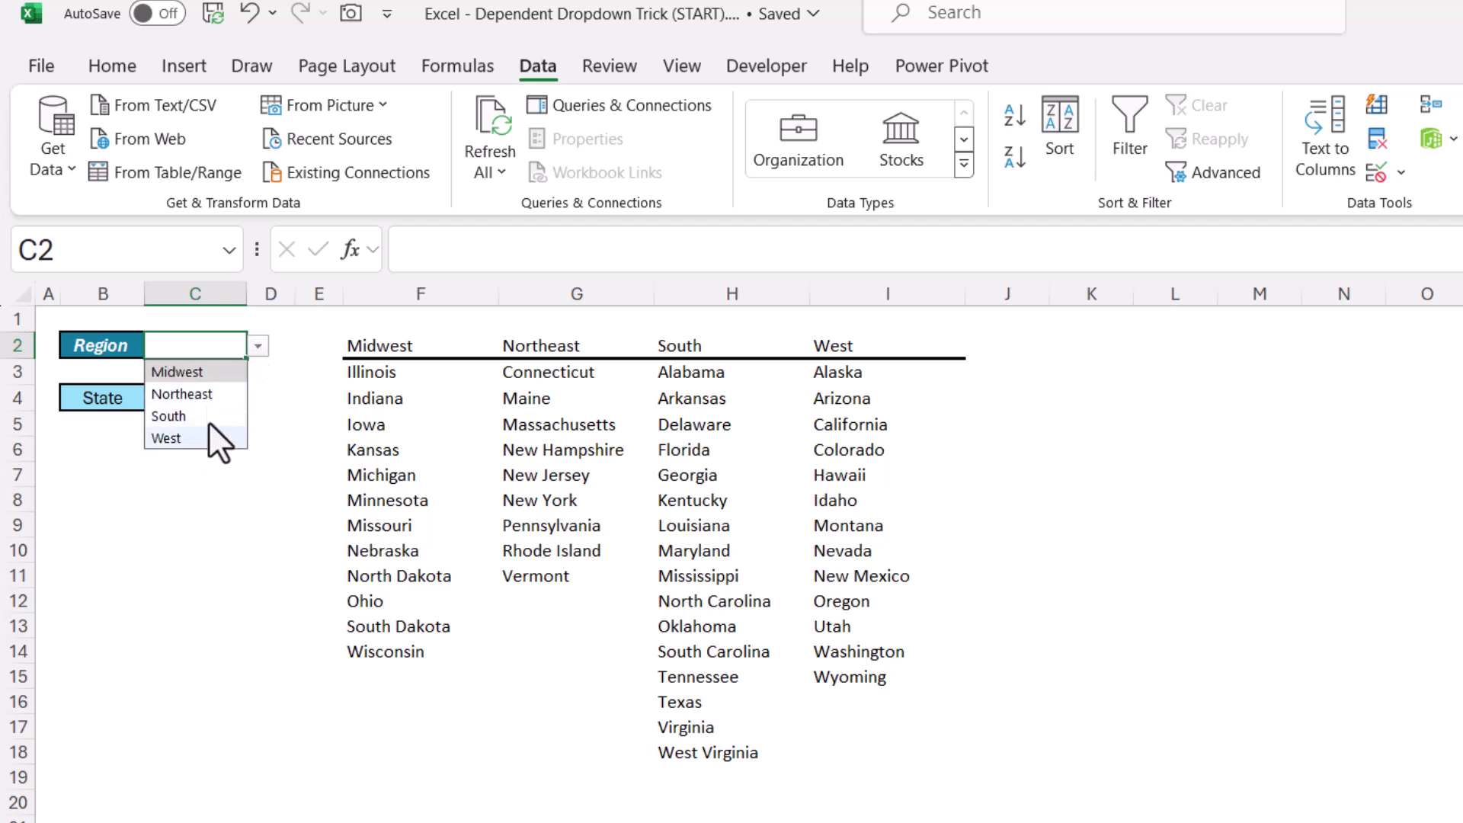
left_click(260, 344)
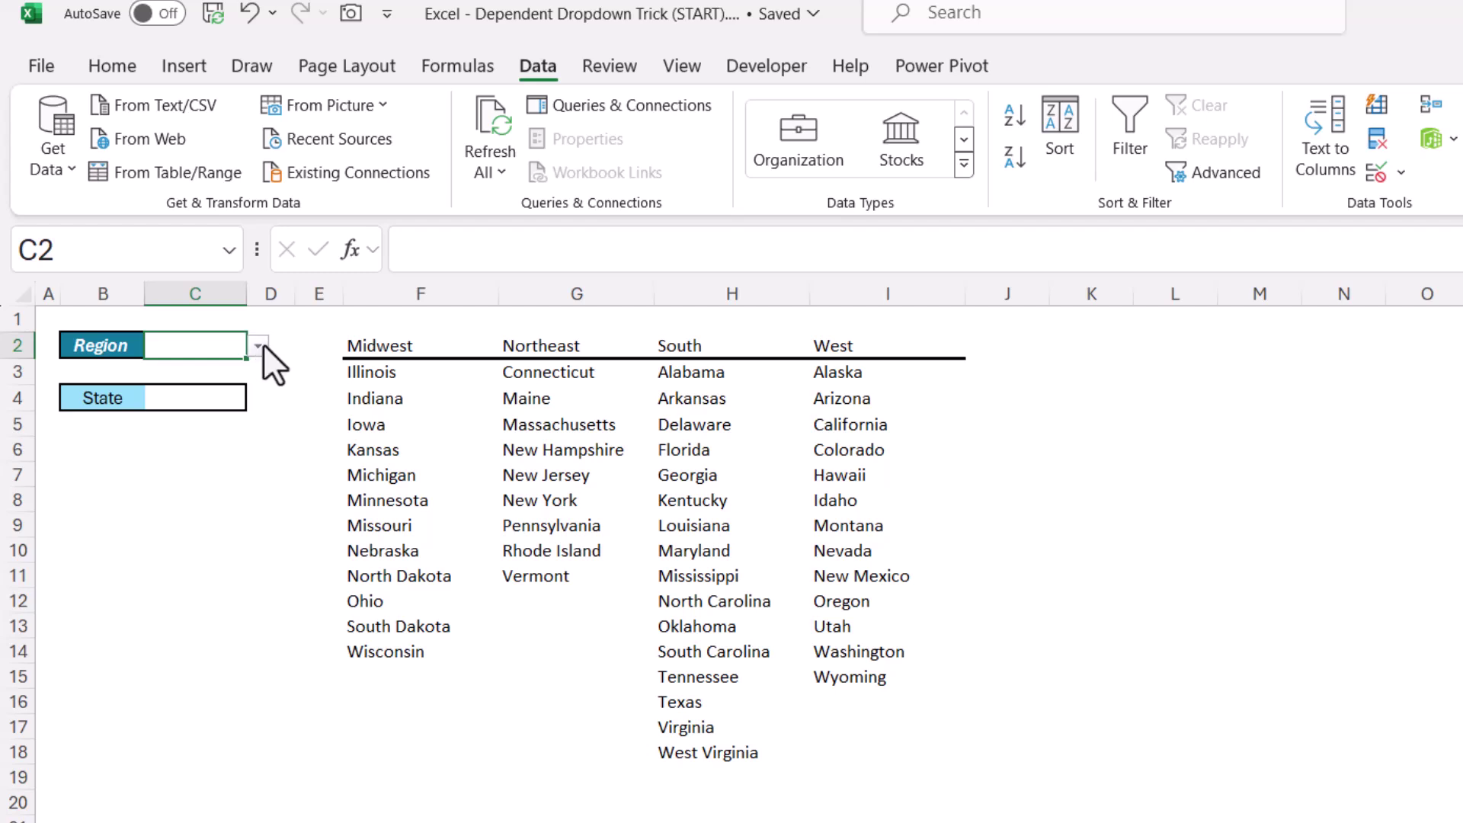
left_click(258, 345)
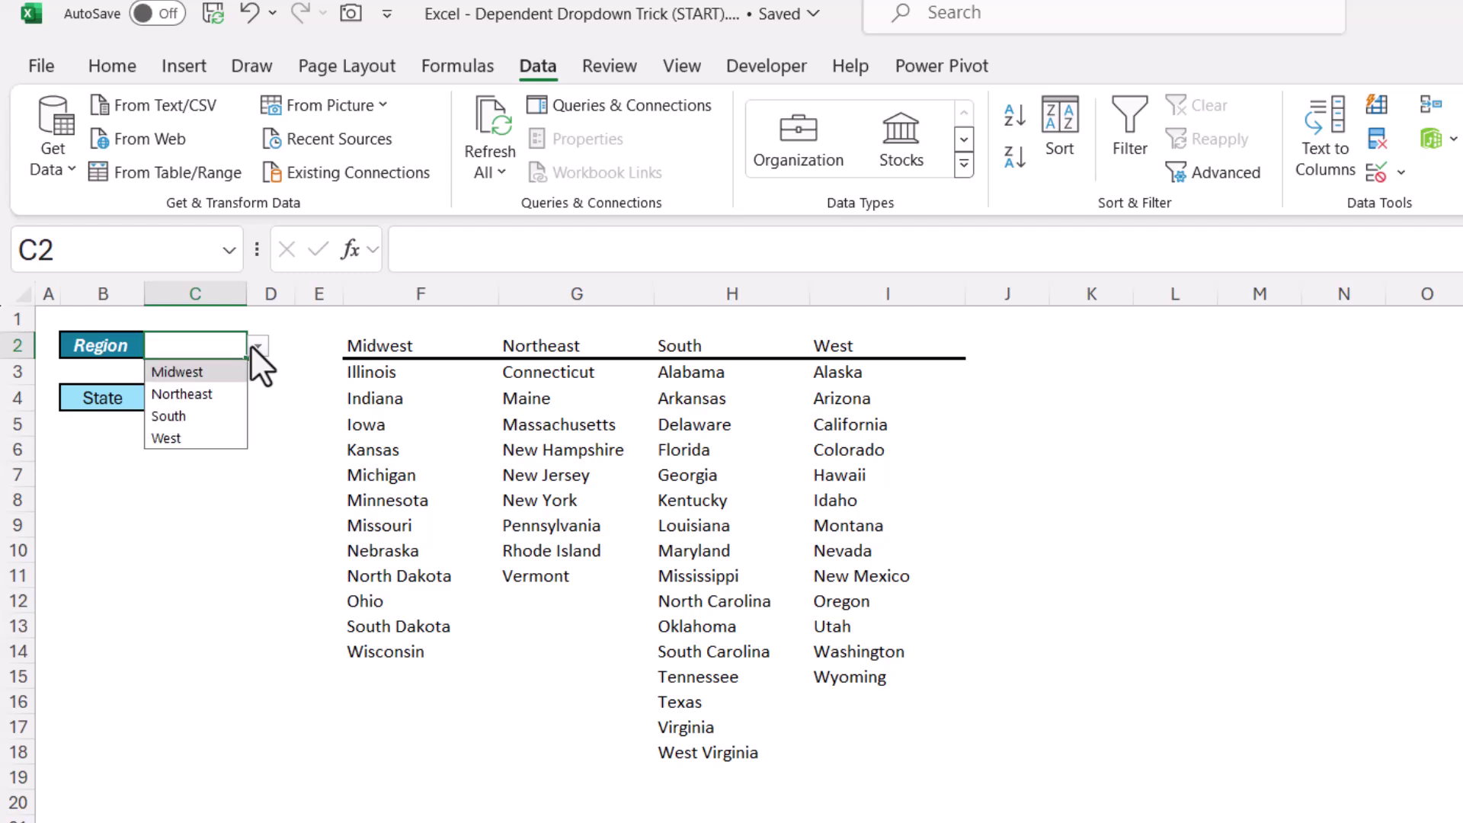
left_click(208, 373)
left_click(229, 397)
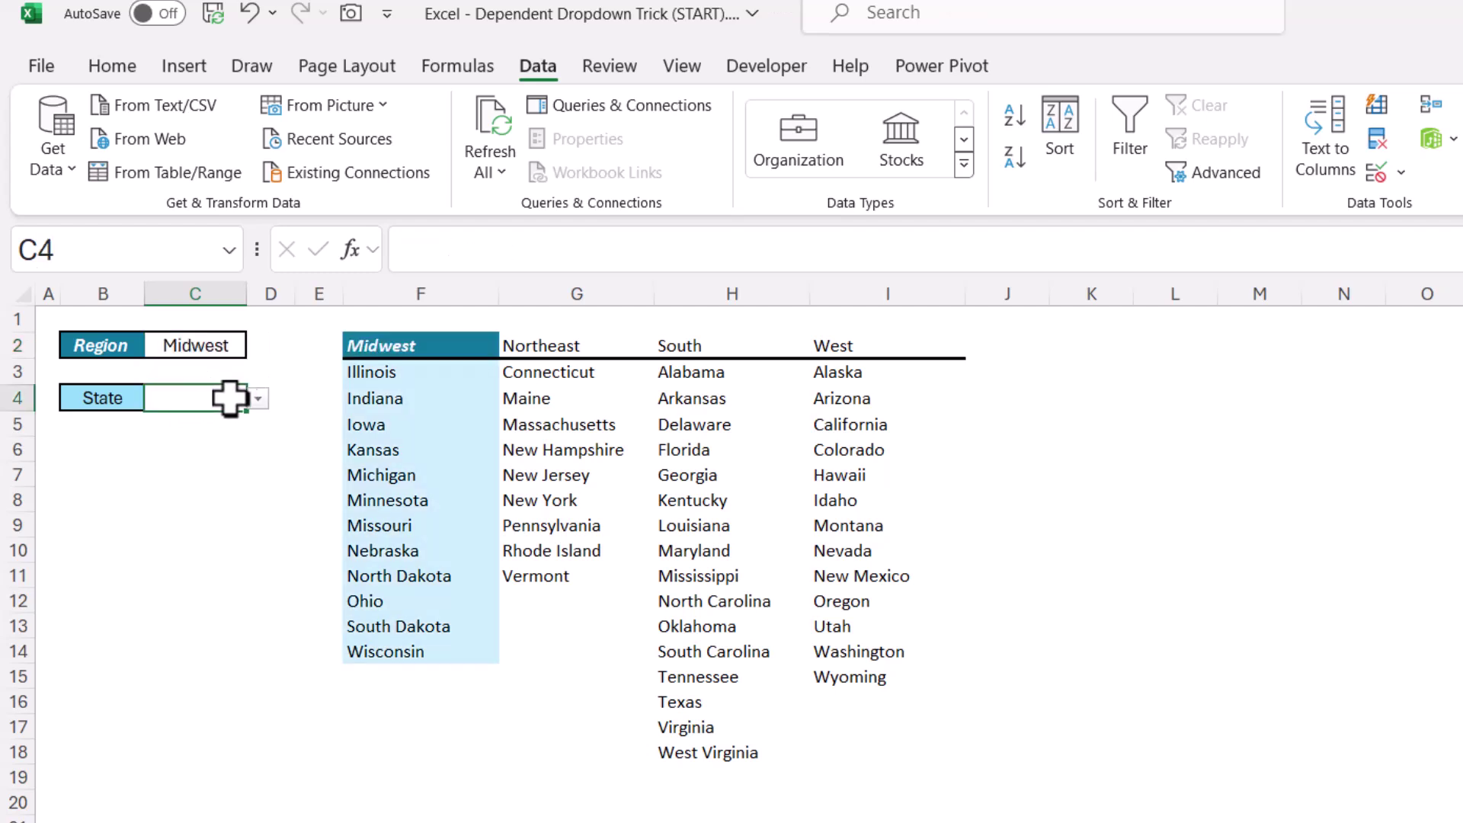
left_click(259, 397)
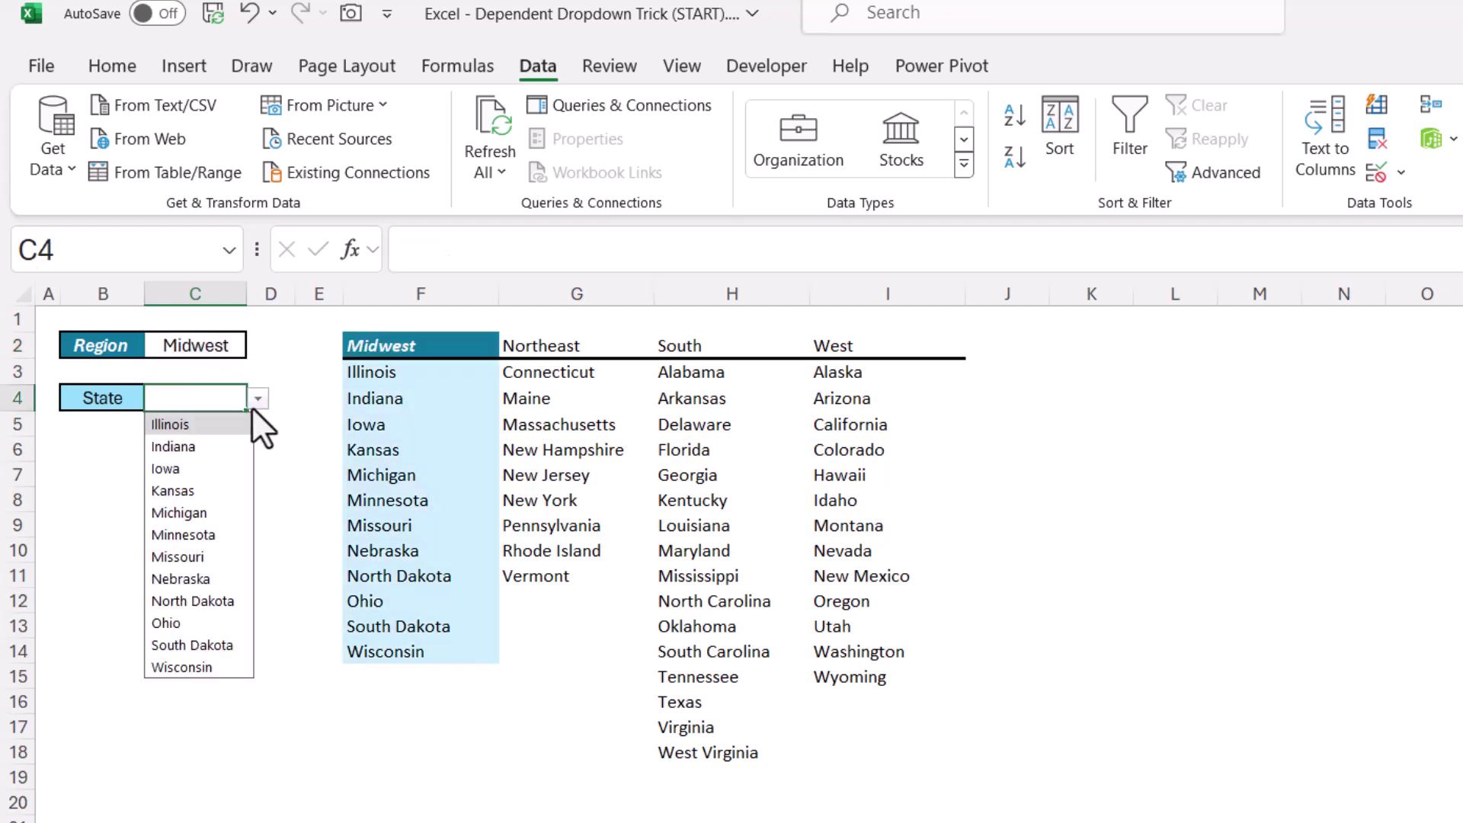
left_click(242, 338)
left_click(260, 346)
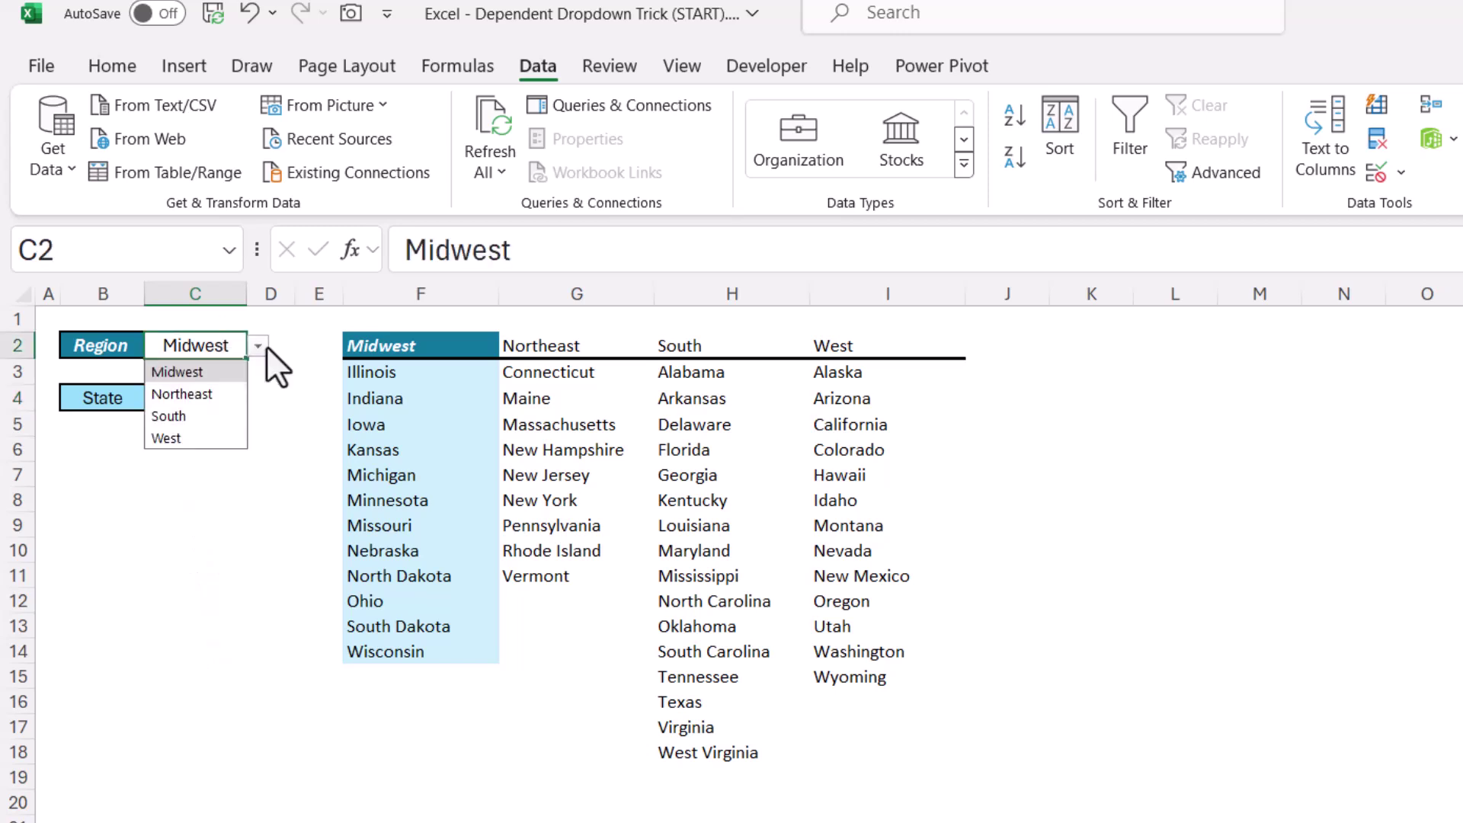
left_click(215, 395)
left_click(222, 397)
left_click(259, 398)
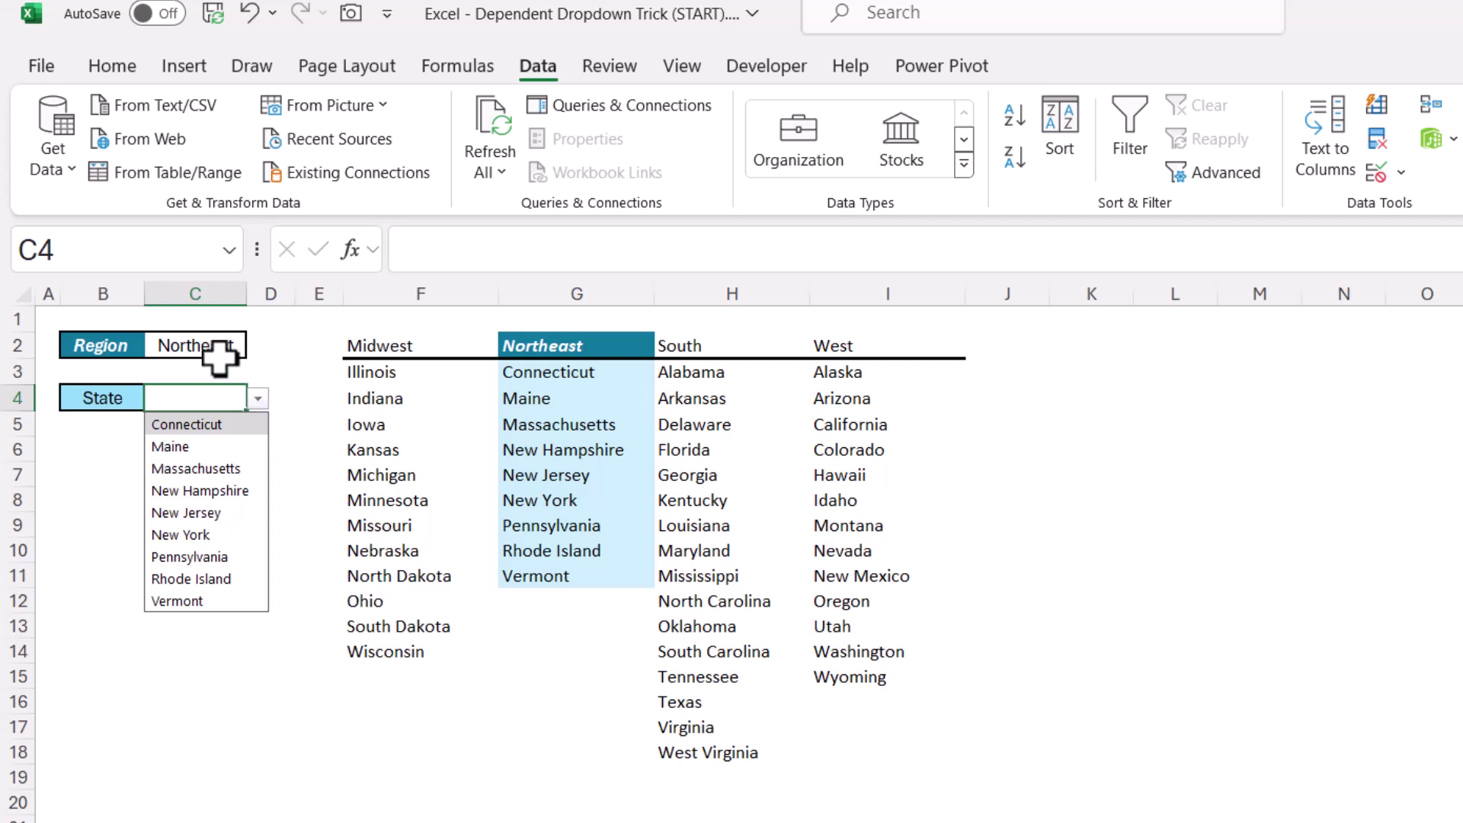
left_click(209, 345)
- Pick South, then West, as the Region and view each one's State choices
left_click(258, 346)
left_click(209, 416)
left_click(228, 397)
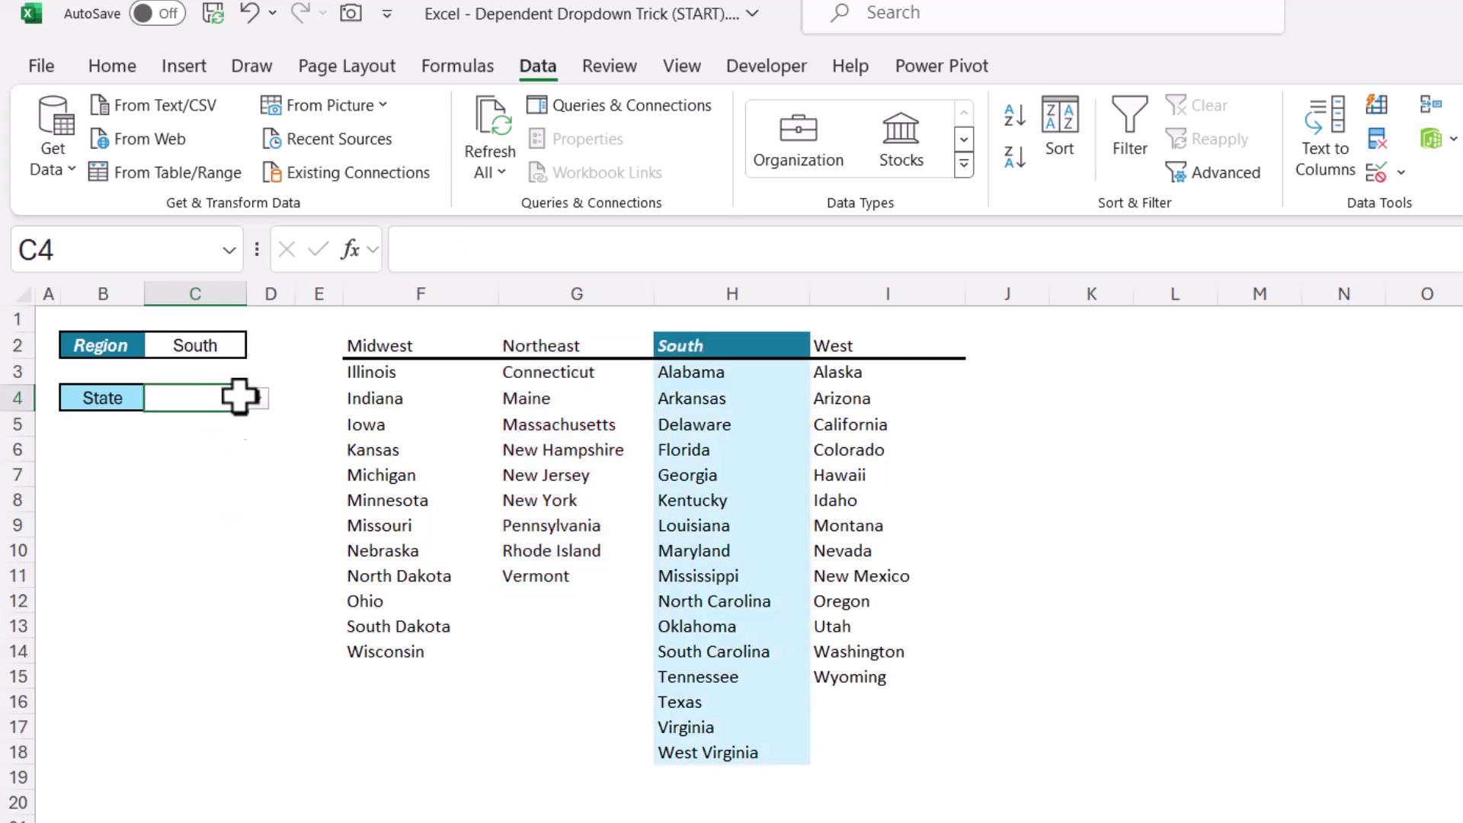
left_click(258, 397)
left_click(209, 345)
left_click(259, 345)
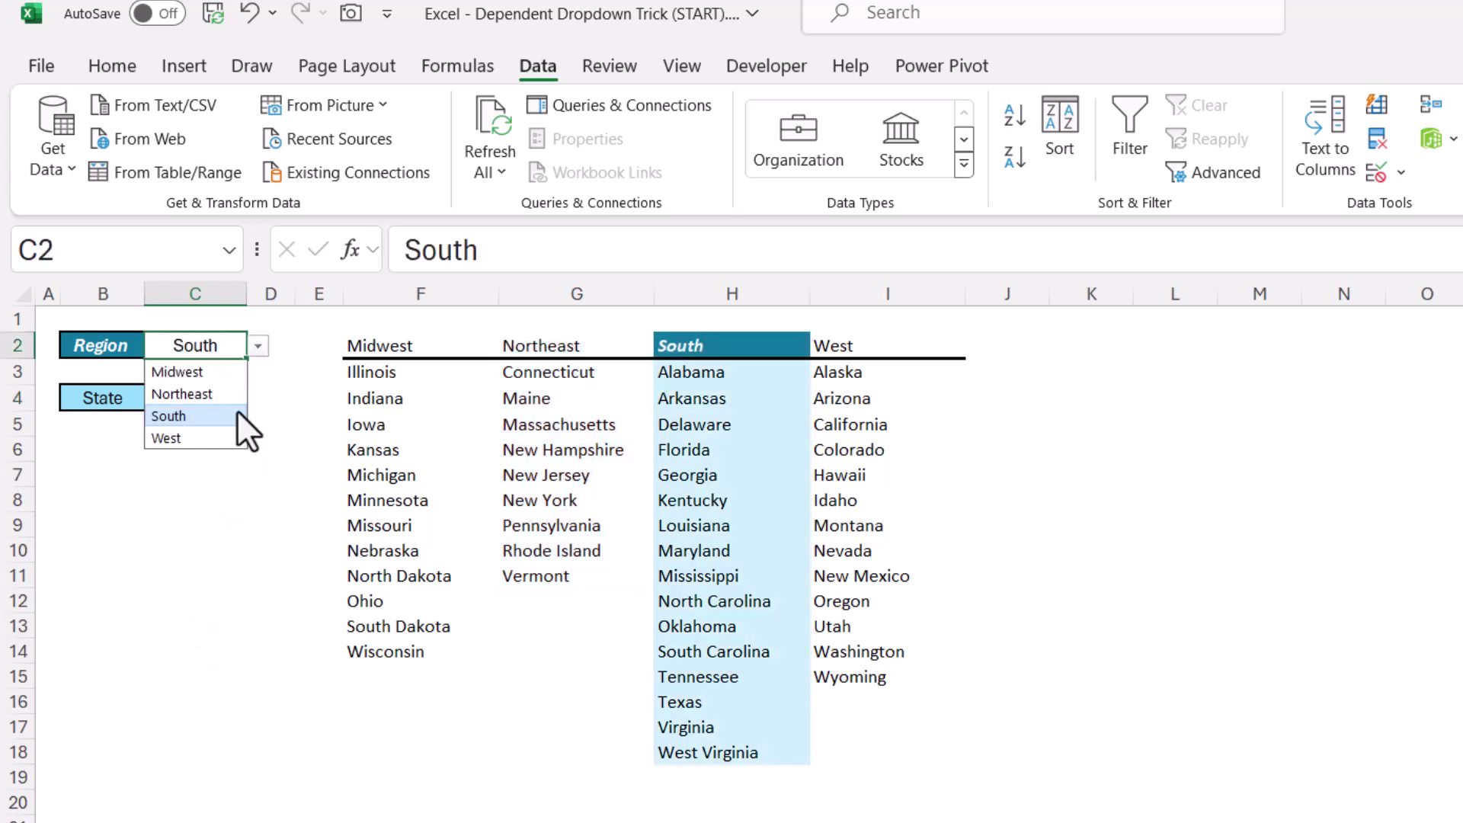
left_click(229, 435)
left_click(227, 398)
left_click(258, 396)
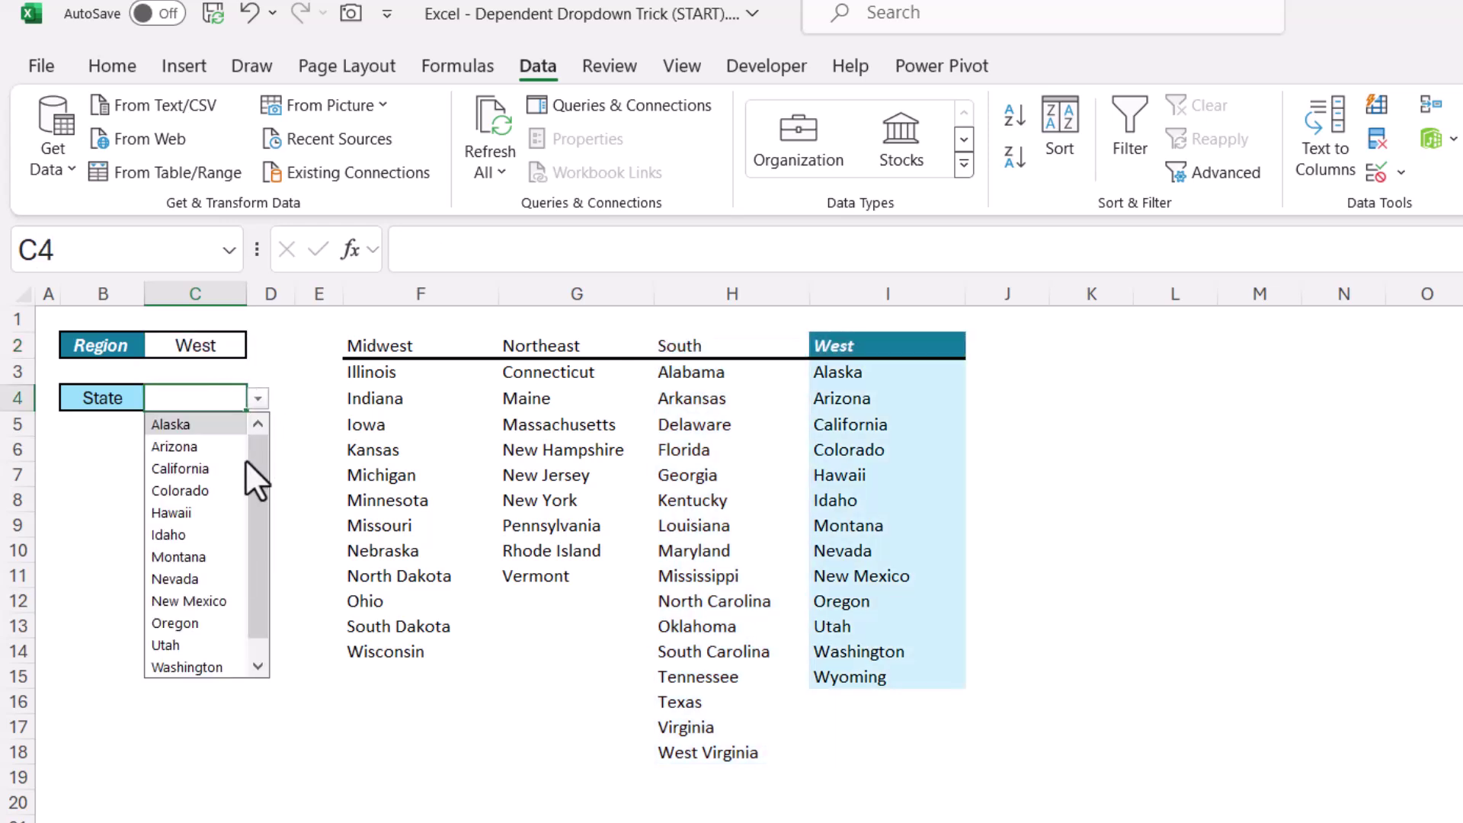
key("Escape")
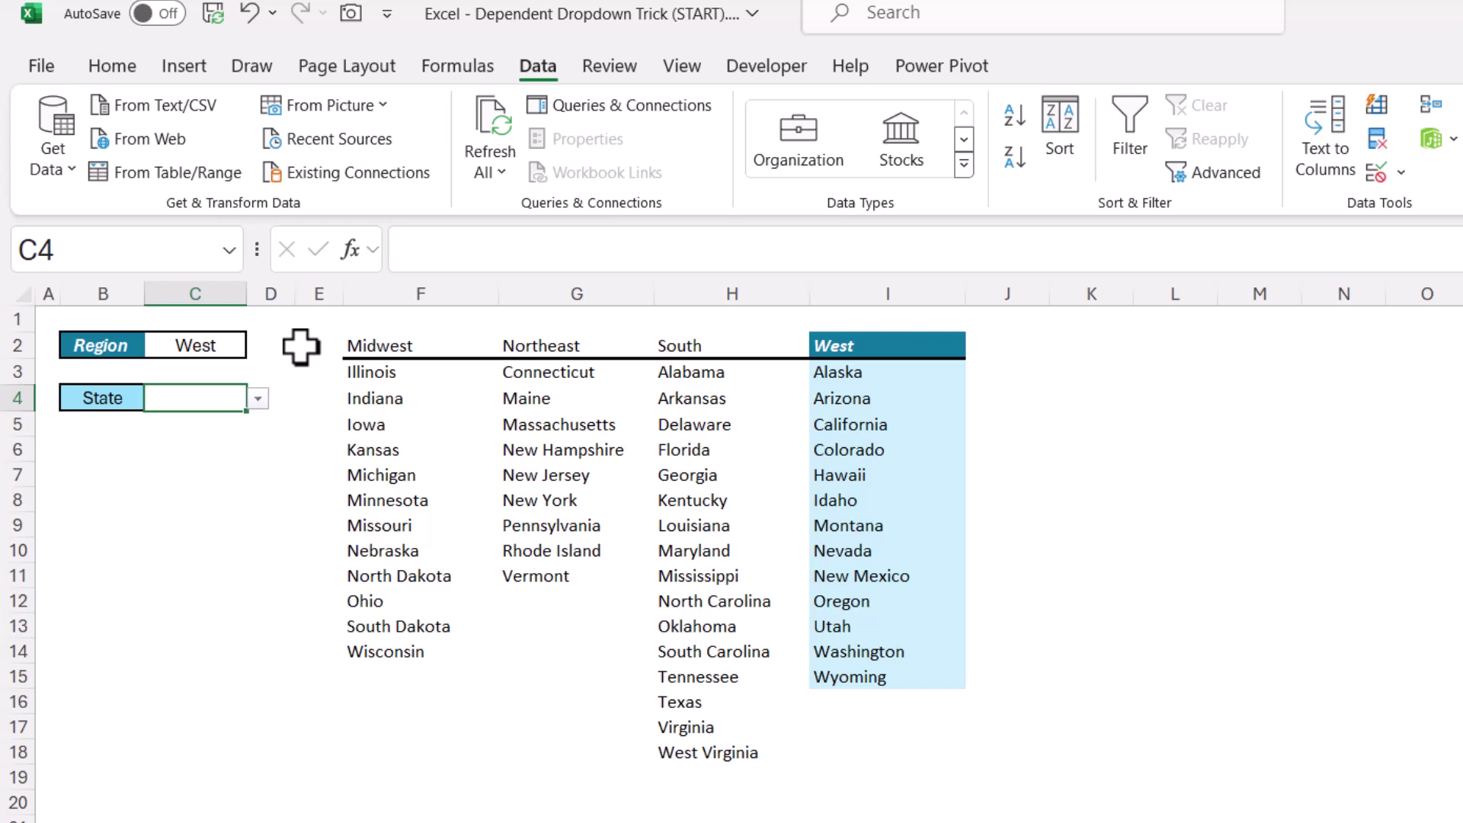
key("Up")
key("Up")
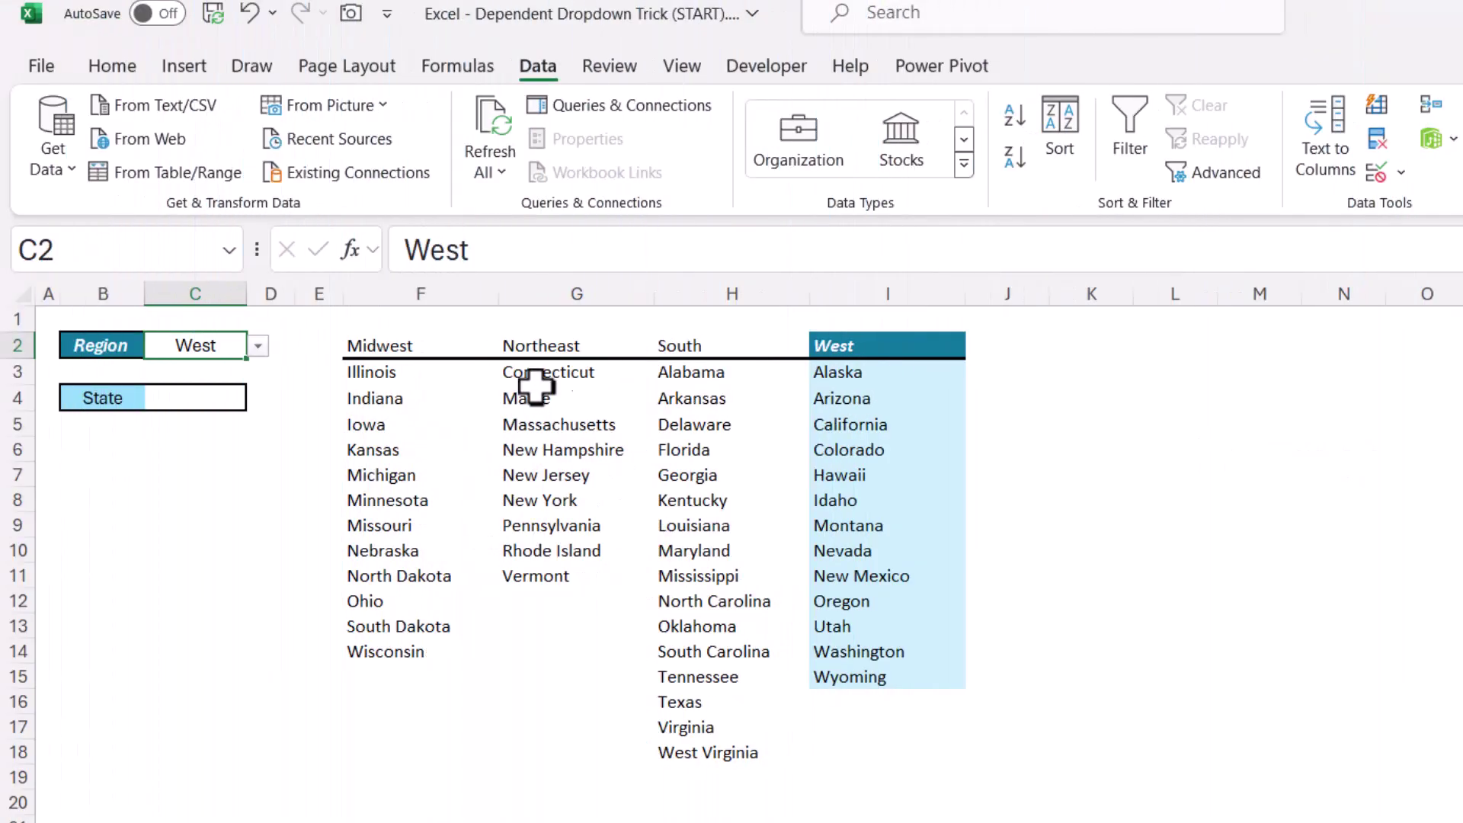
- Set Region to Midwest, view F2:I2's name Regions, and open C2's =Regions validation
left_click(259, 346)
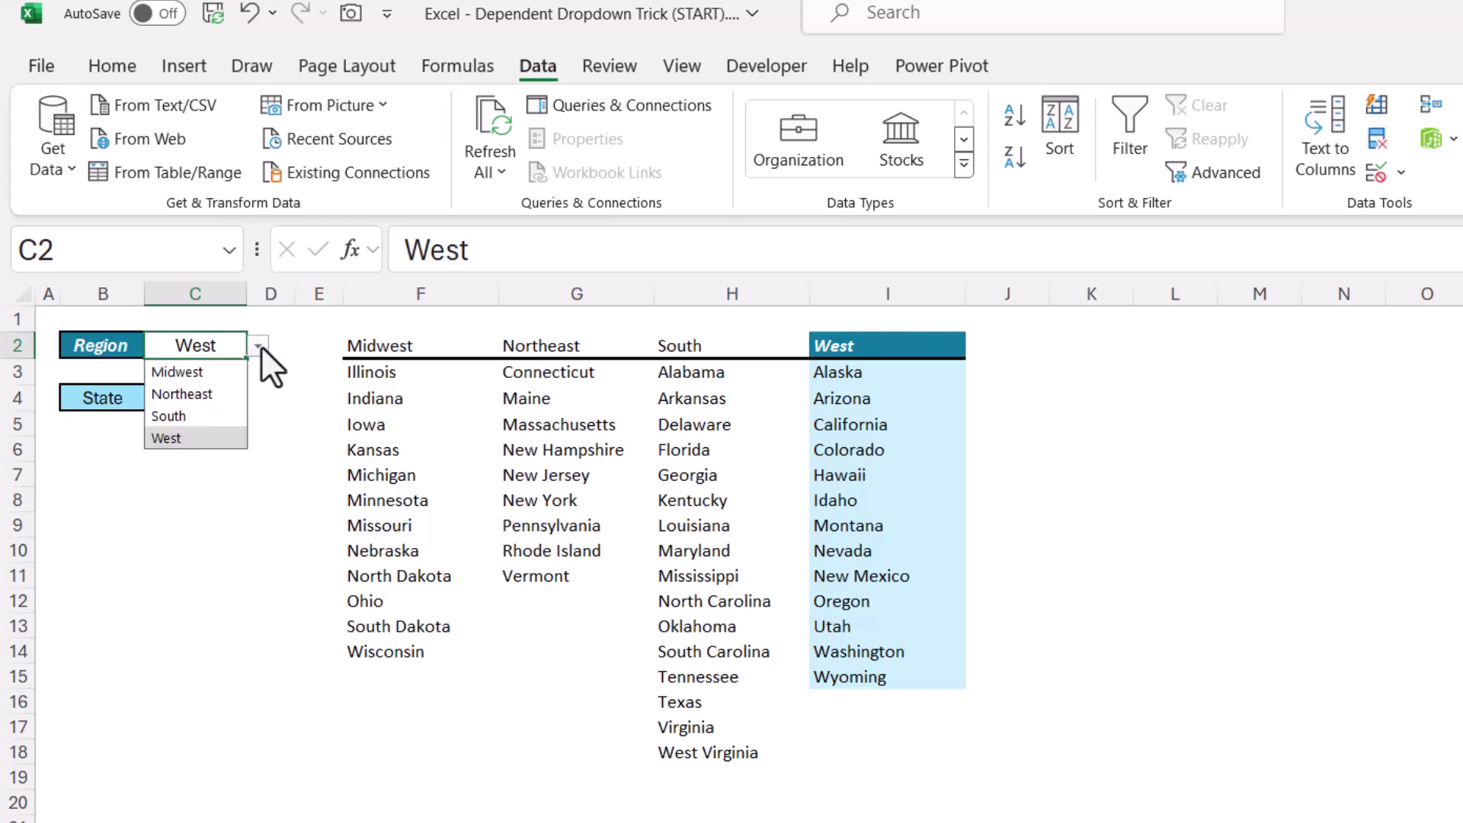
left_click(215, 375)
left_click_drag(417, 347, 944, 345)
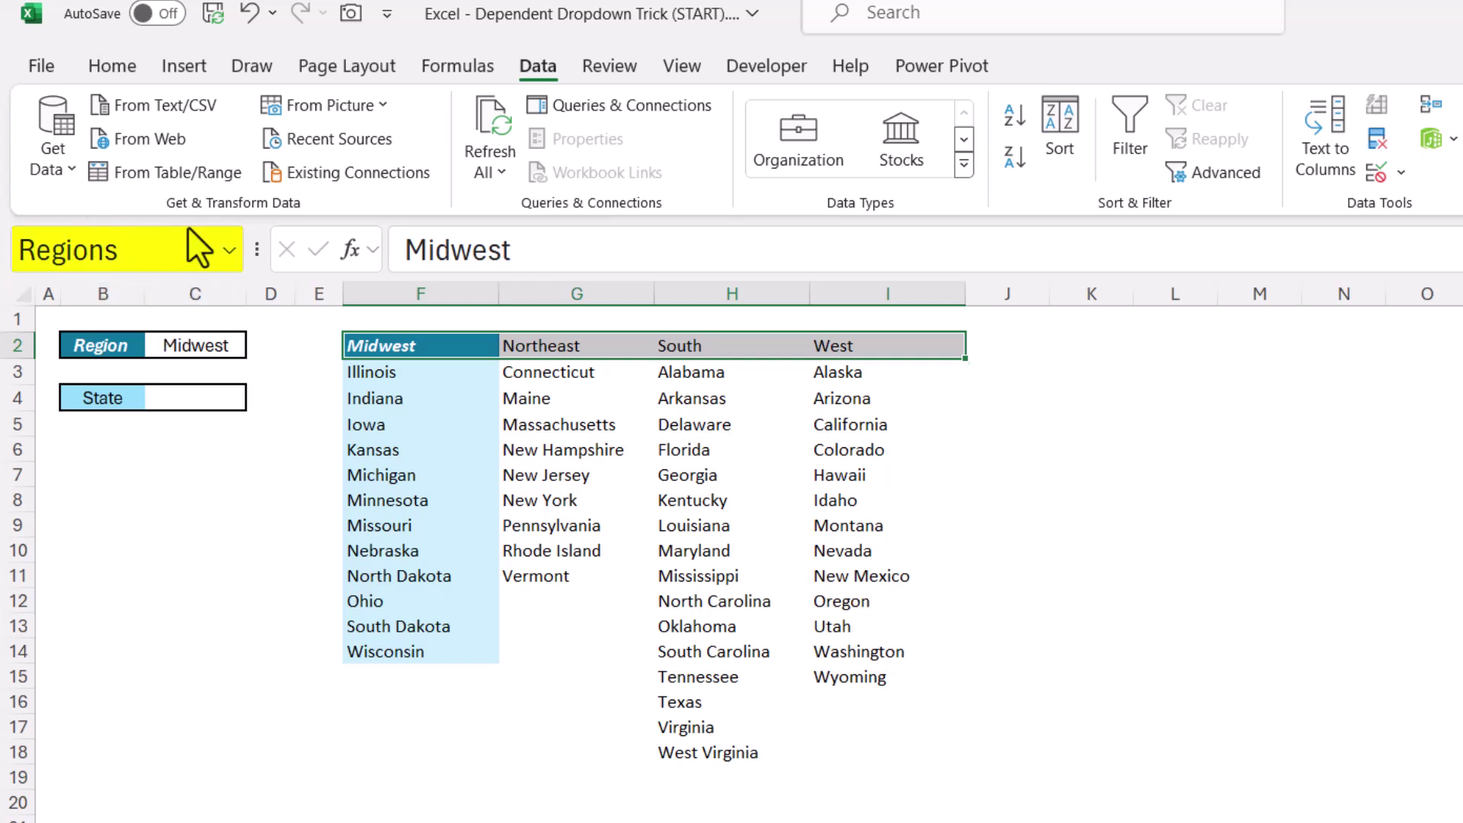
left_click(208, 346)
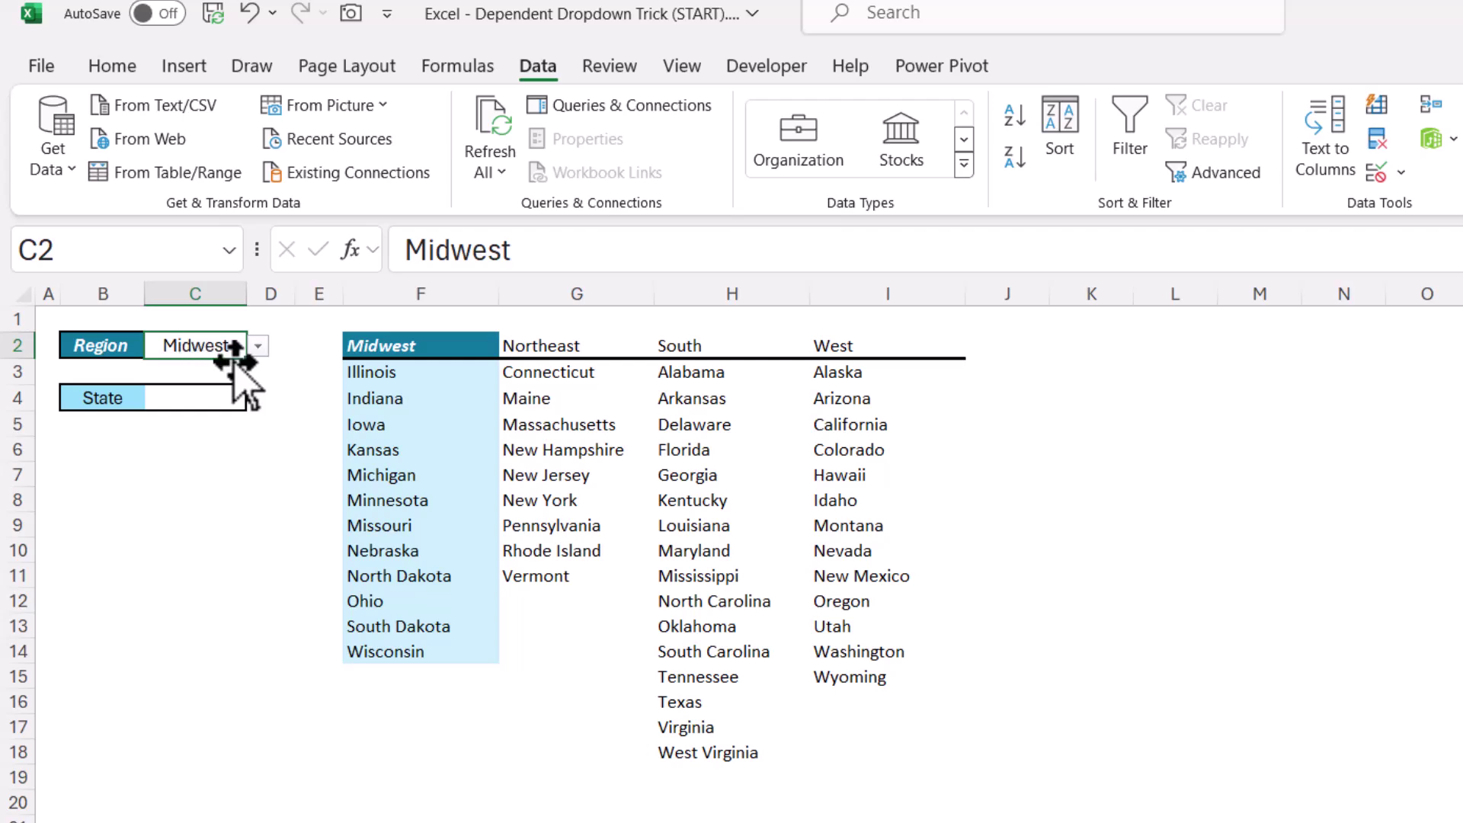
left_click(1368, 174)
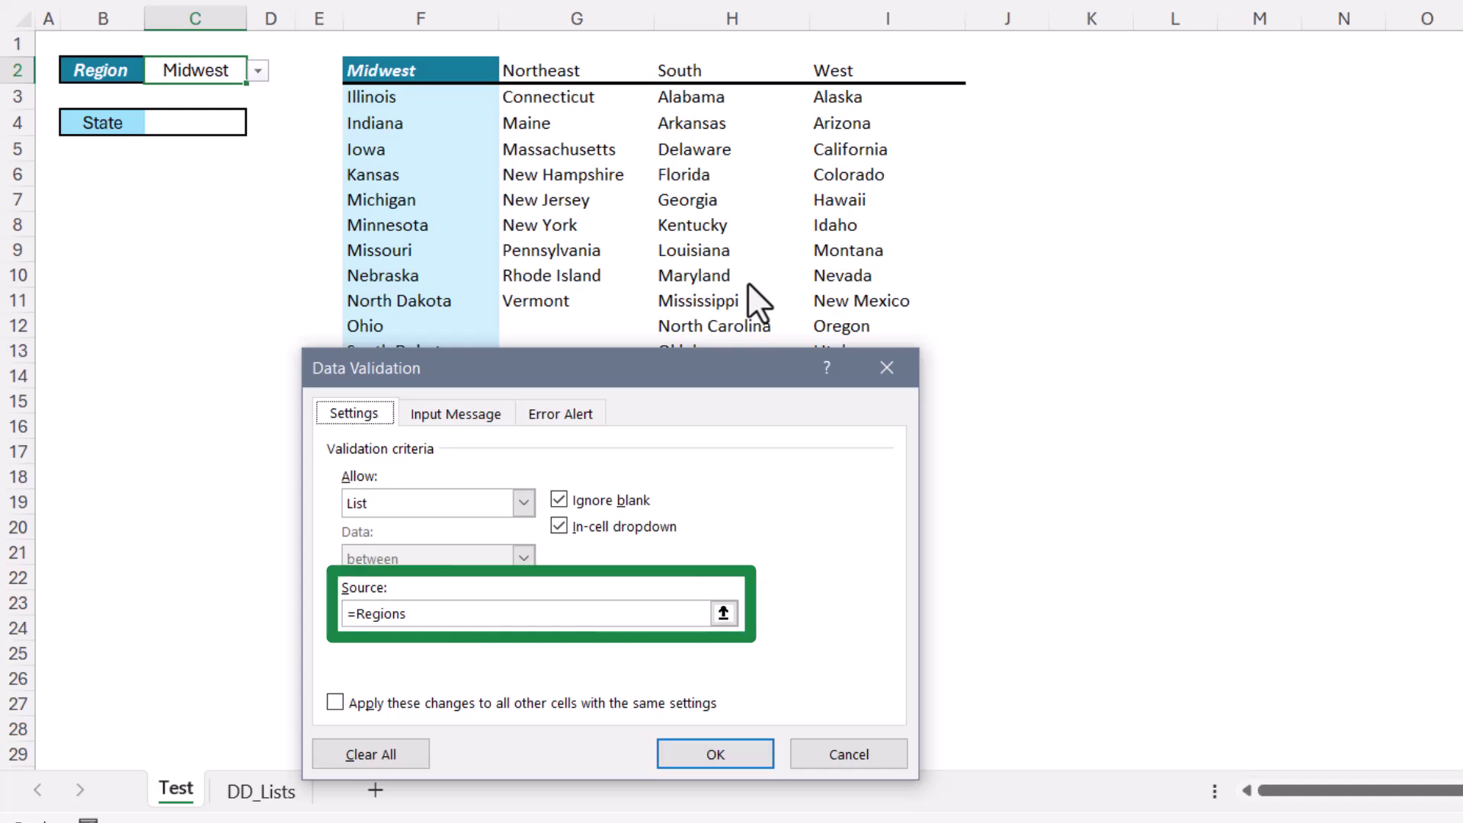
- Close C2's validation and open C4's Data Validation, moving it aside to reveal =INDIRECT(C2)
key("Return")
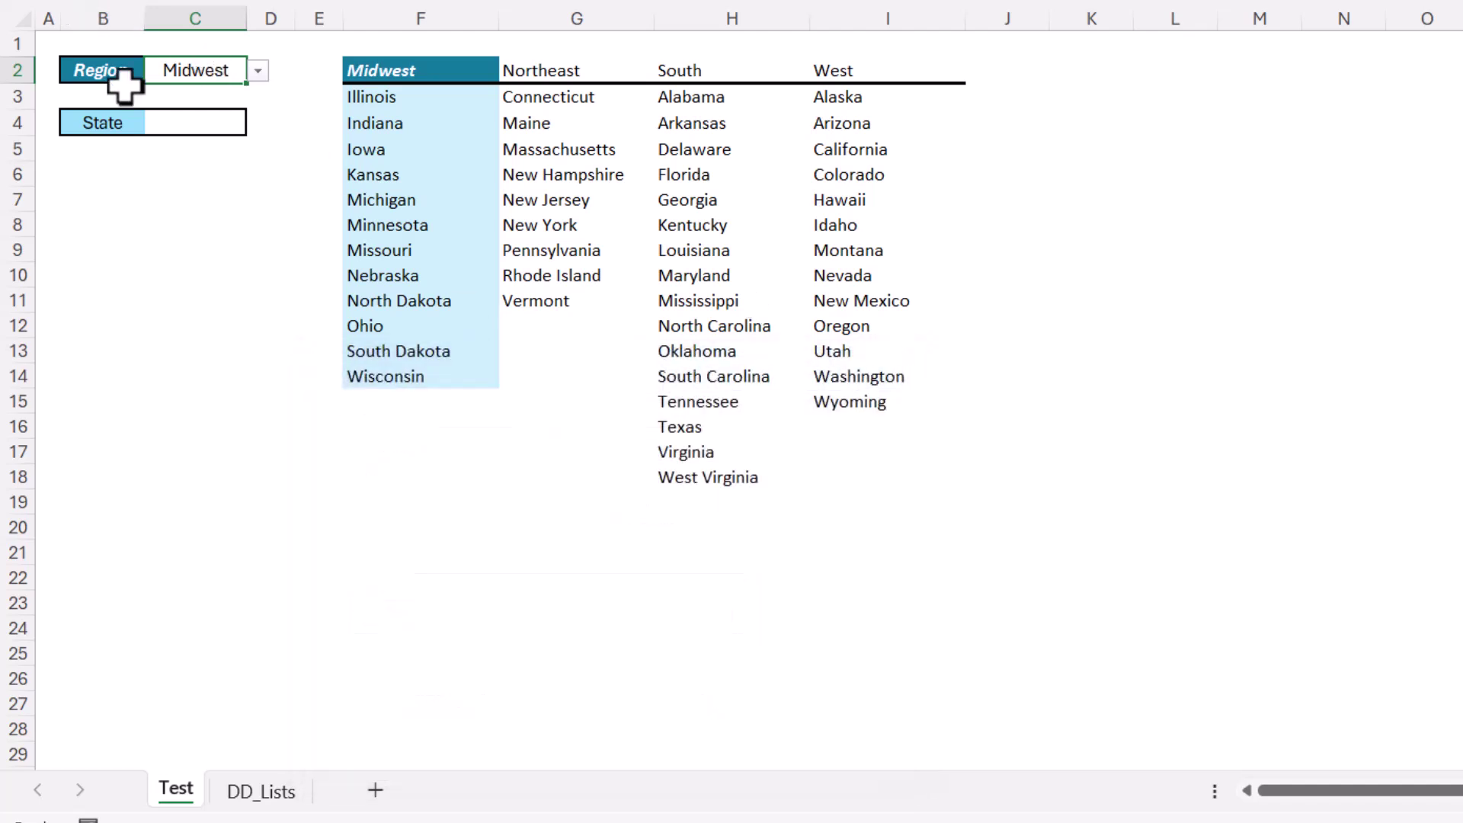
left_click(180, 127)
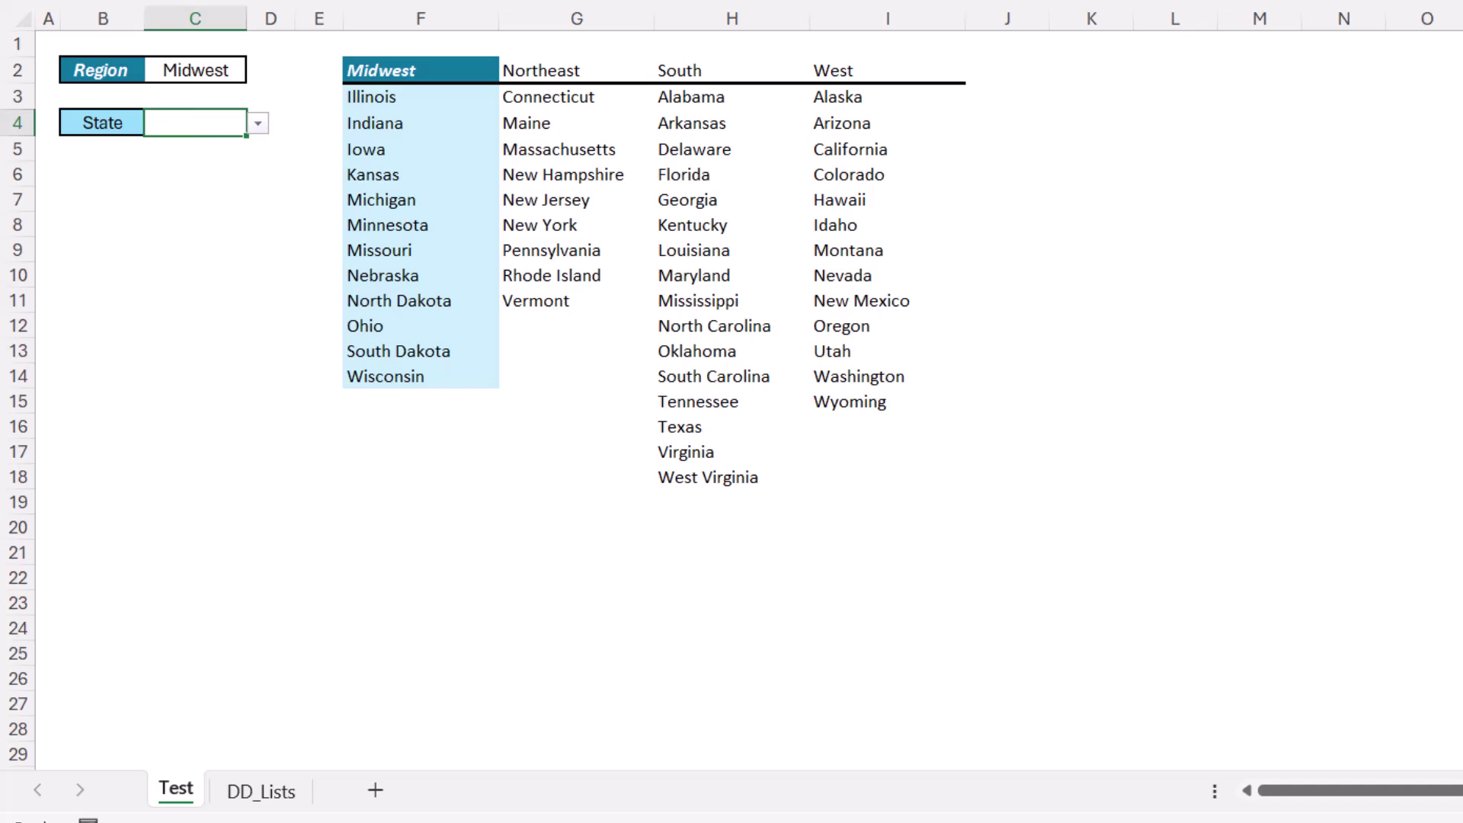
key("alt+a")
key("v")
key("v")
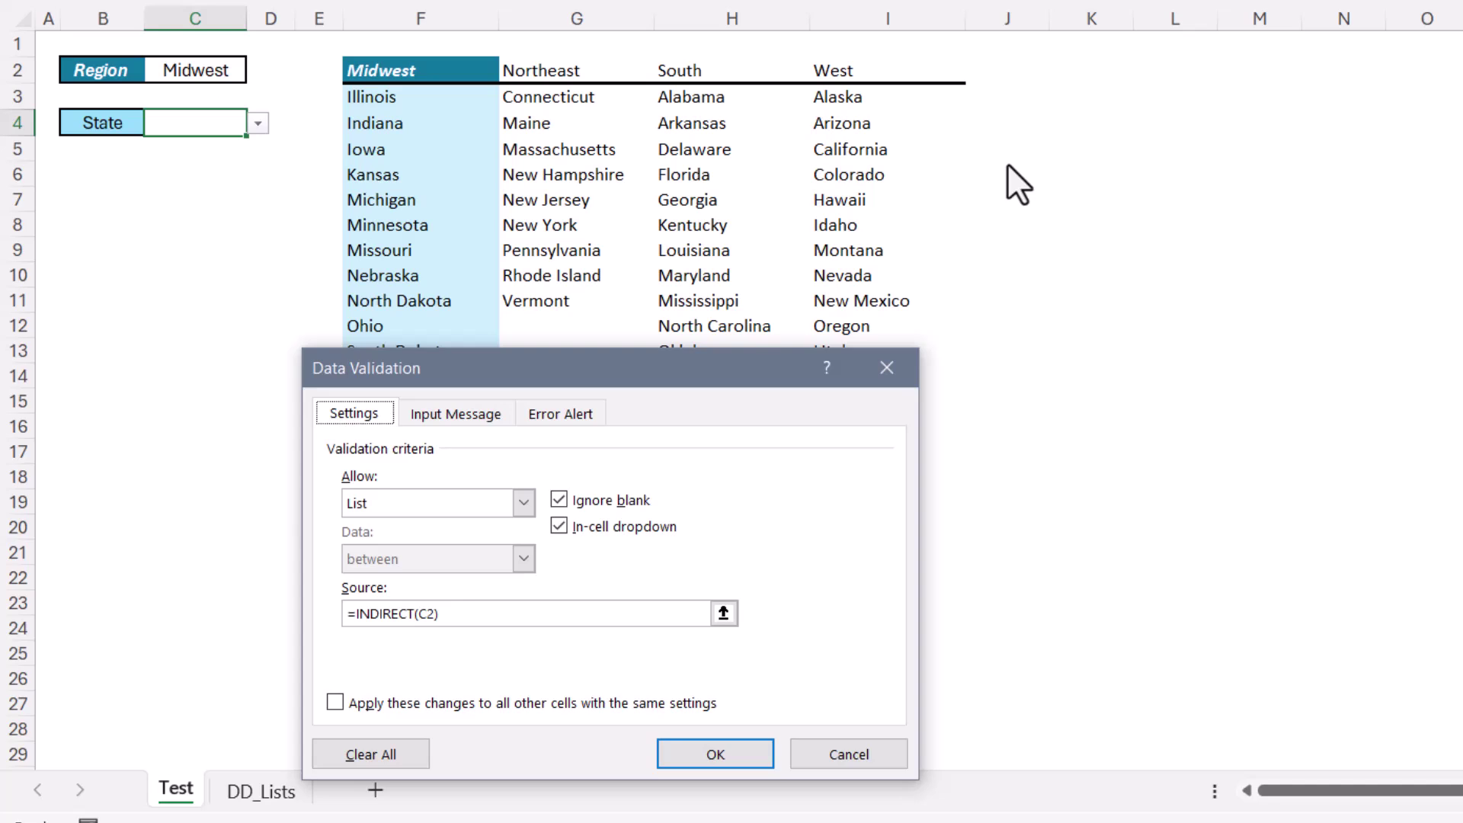
left_click_drag(525, 369, 510, 0)
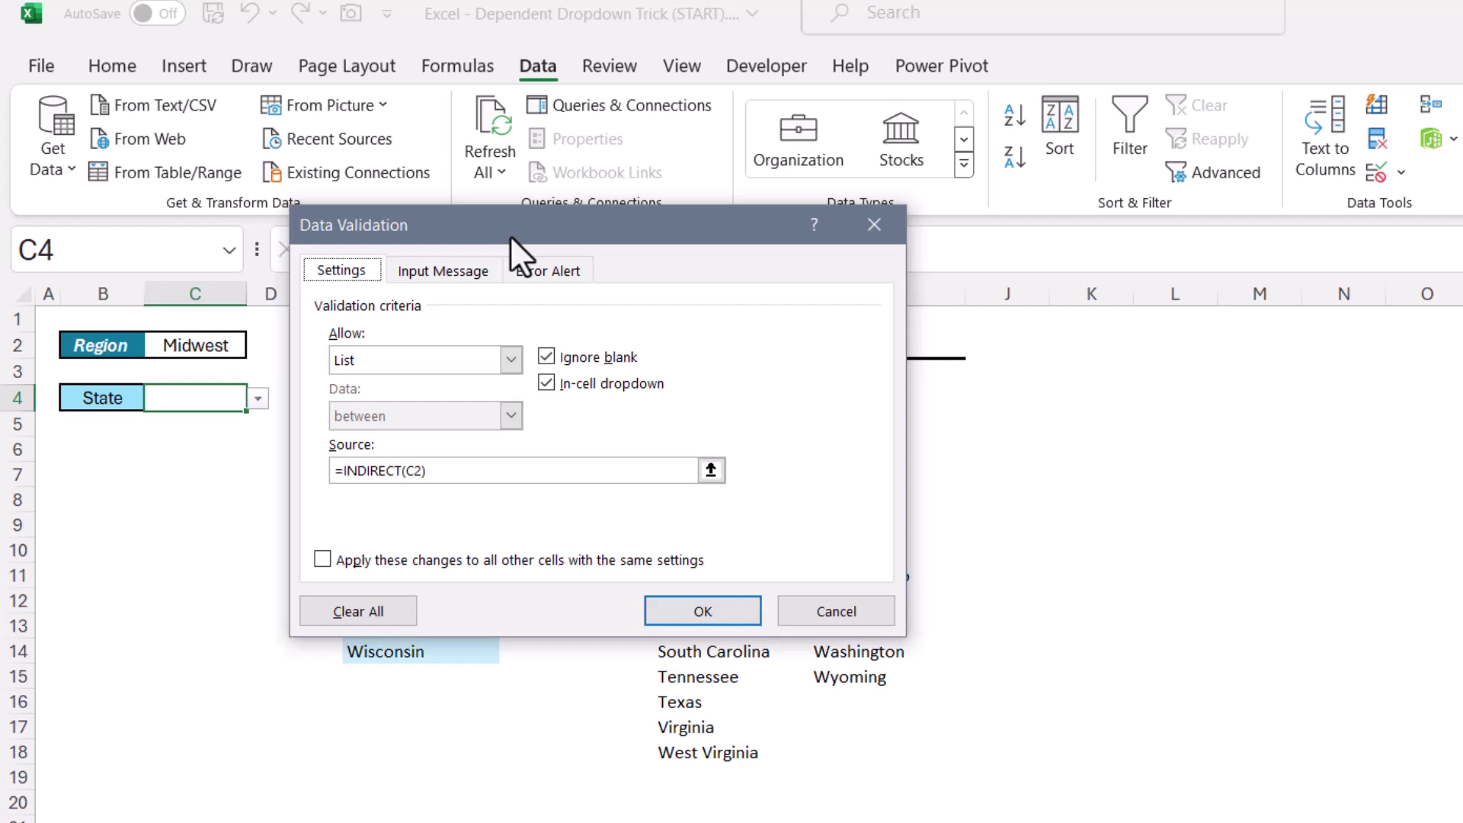
left_click_drag(510, 234, 867, 278)
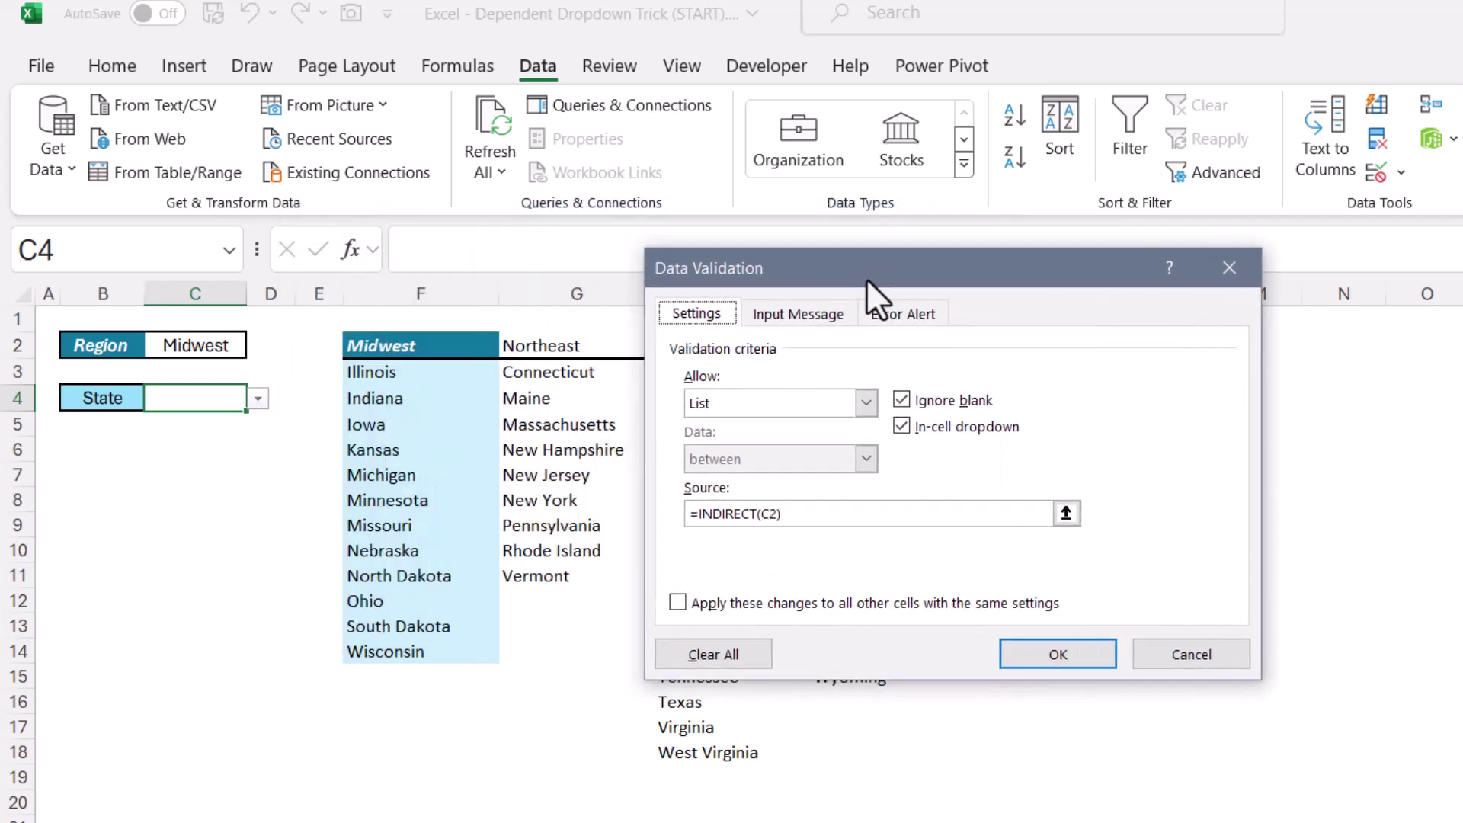
- Name the column F states range Midwest and the G3:G11 states range Northeast
left_click(1057, 654)
left_click_drag(419, 372, 412, 653)
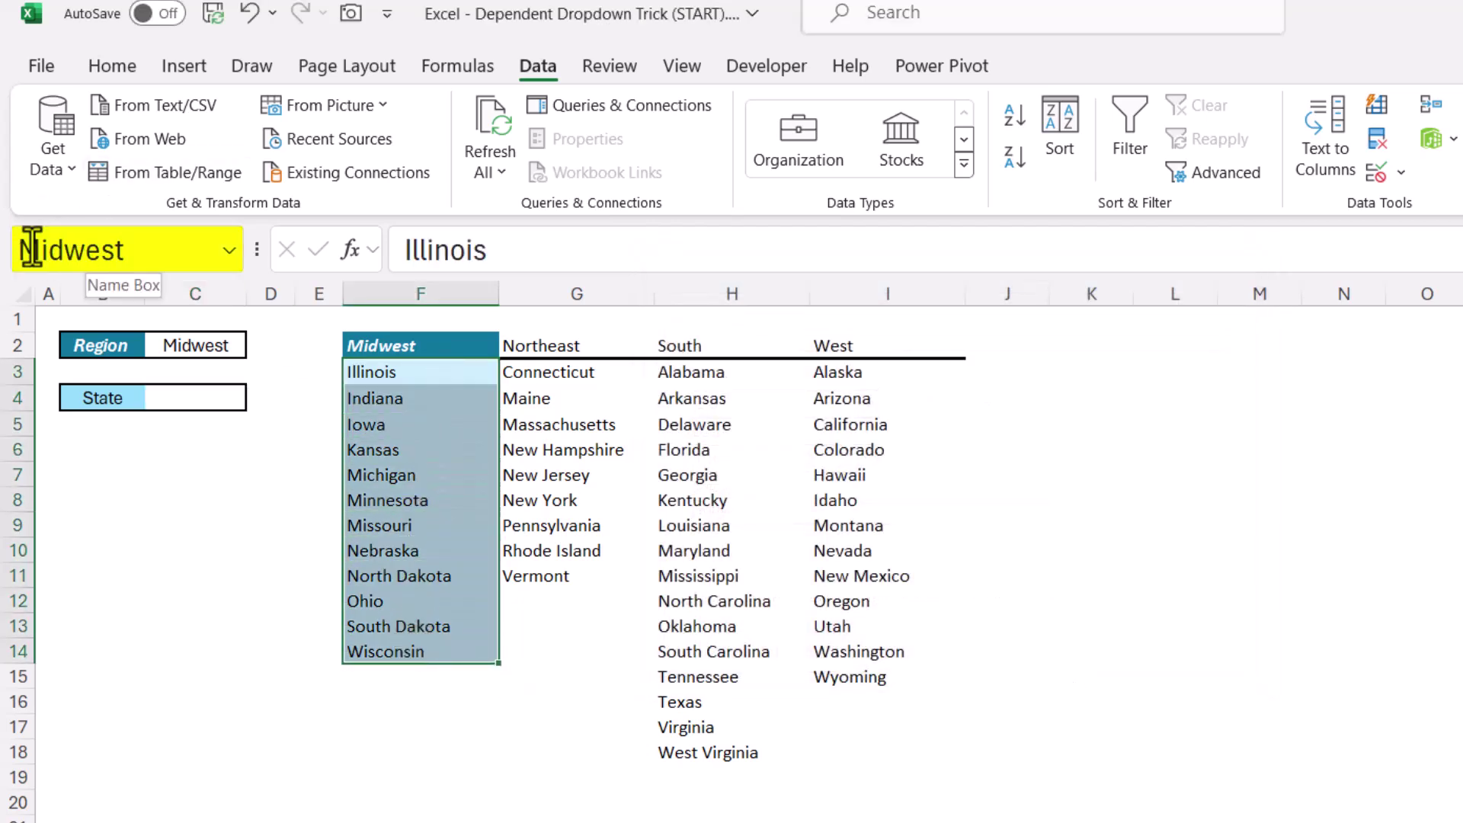
key("Return")
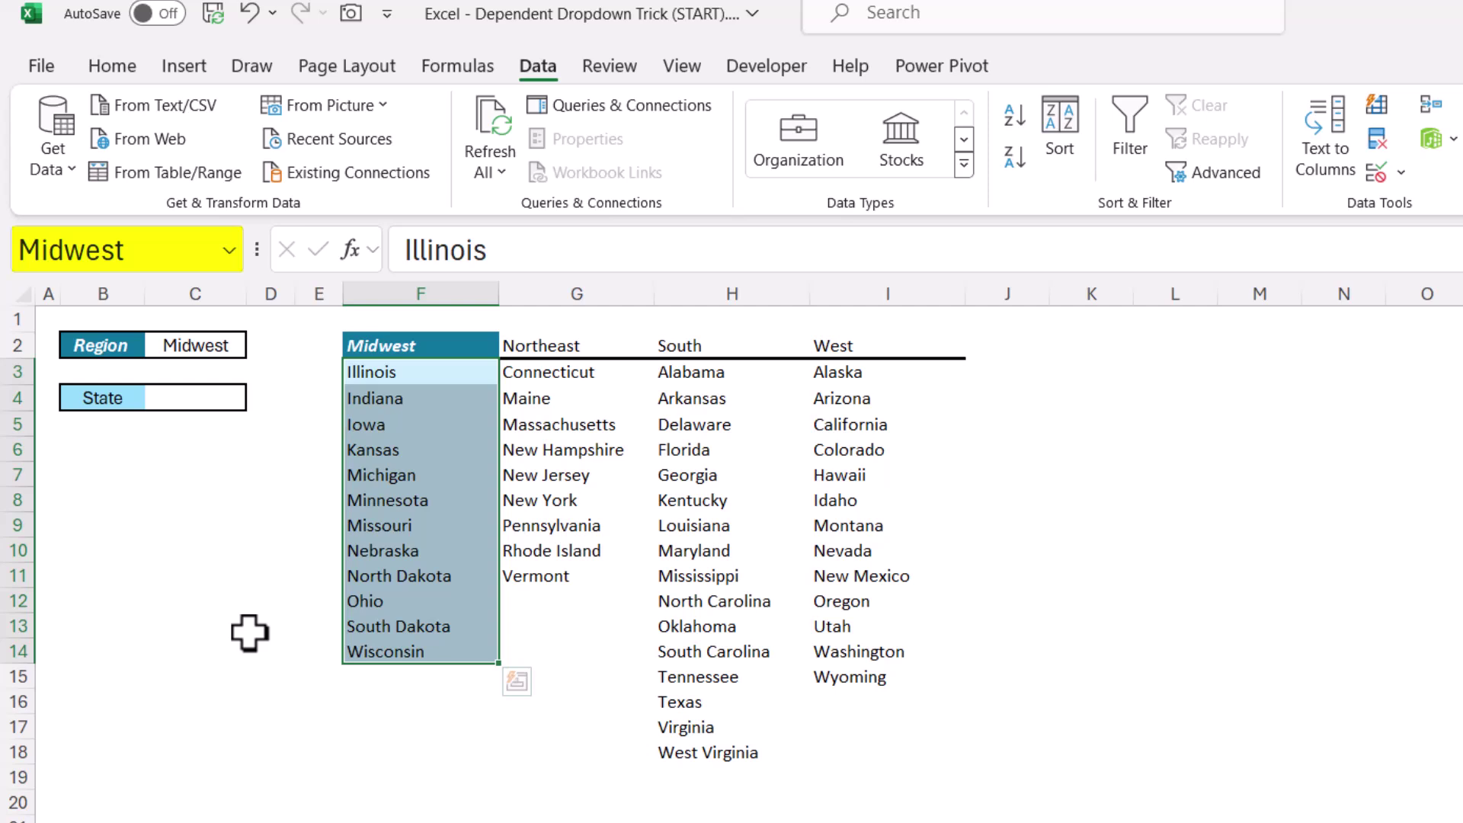
left_click(242, 346)
left_click(258, 345)
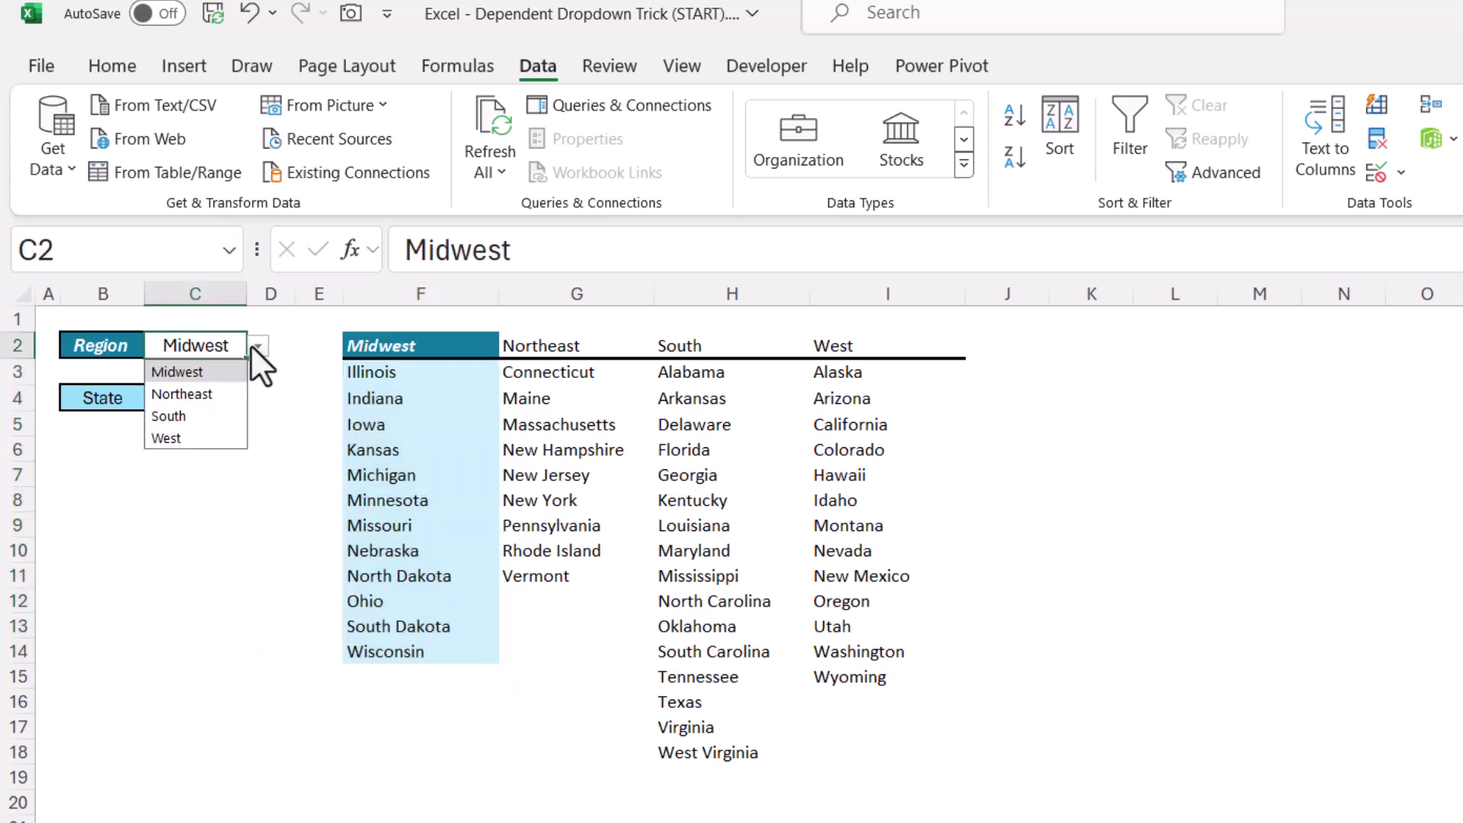
left_click(208, 392)
left_click_drag(571, 369, 575, 590)
left_click(115, 250)
type("Northeast")
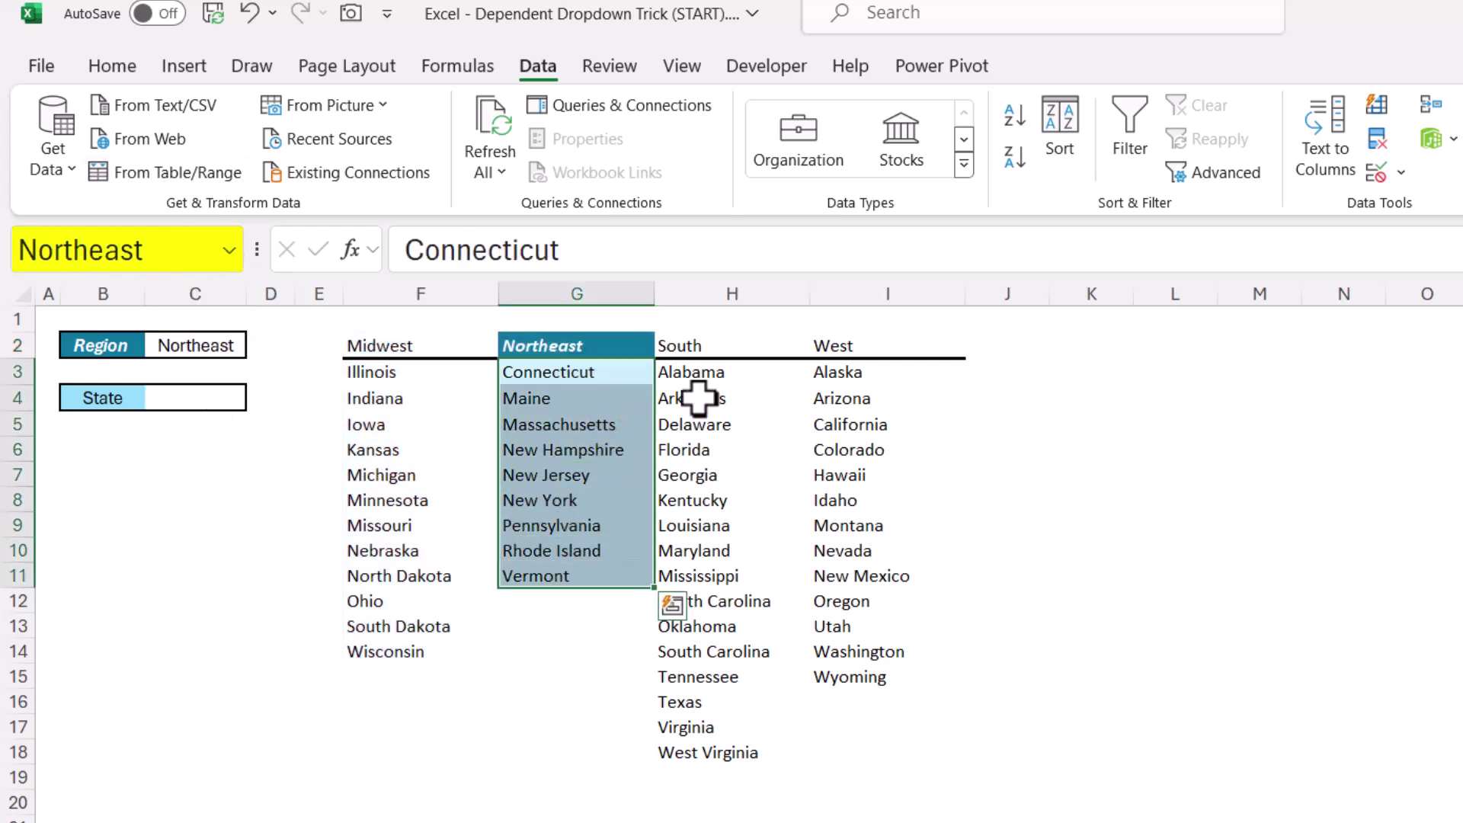
key("Return")
- Select the South and West state ranges and check West's State list in C4
left_click(198, 345)
left_click(257, 345)
left_click(214, 418)
left_click_drag(709, 372, 724, 759)
left_click(221, 347)
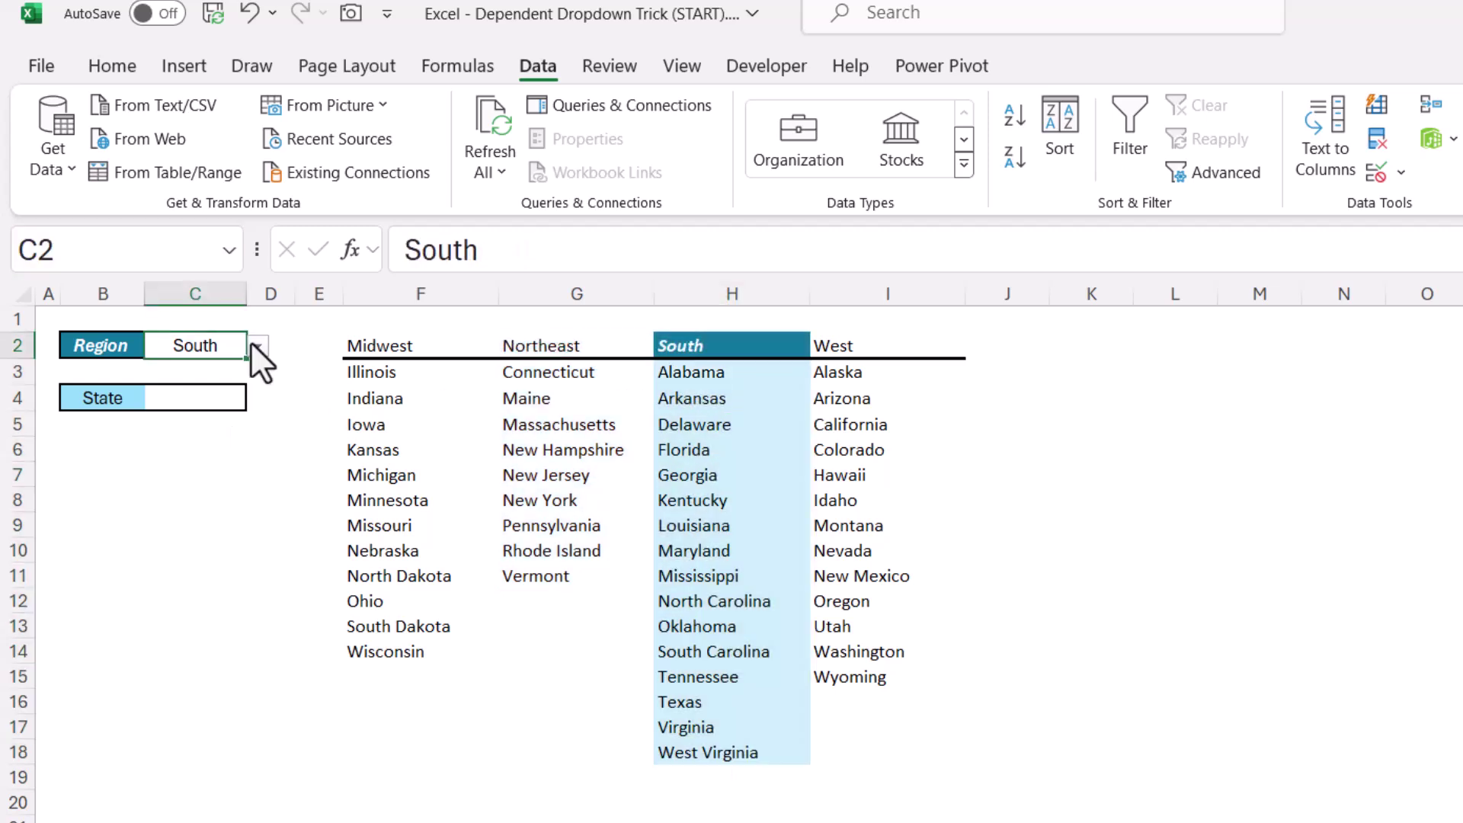
left_click(257, 345)
left_click(183, 436)
left_click_drag(820, 374, 854, 678)
left_click(228, 398)
left_click(258, 397)
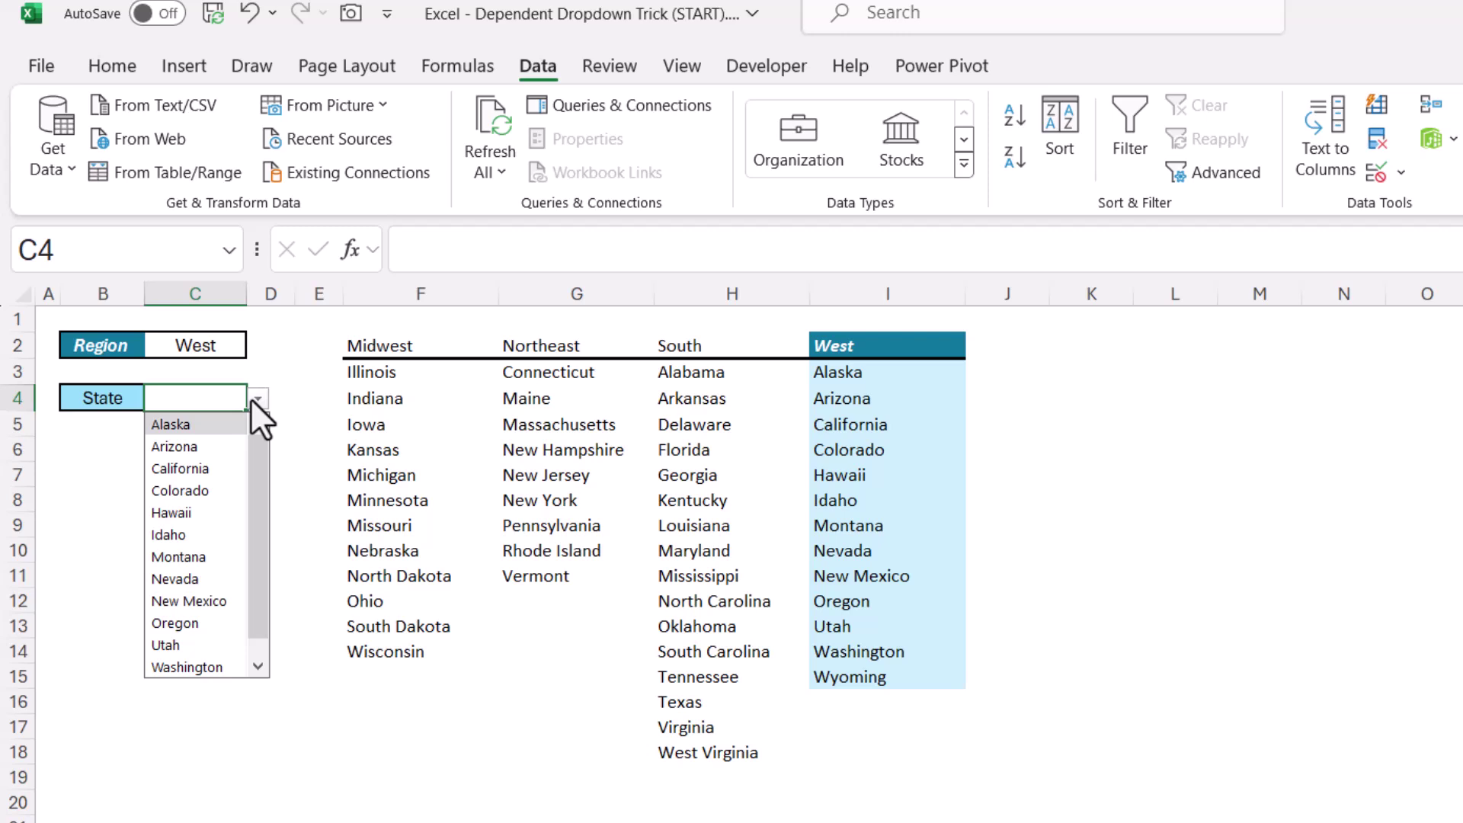
left_click(252, 398)
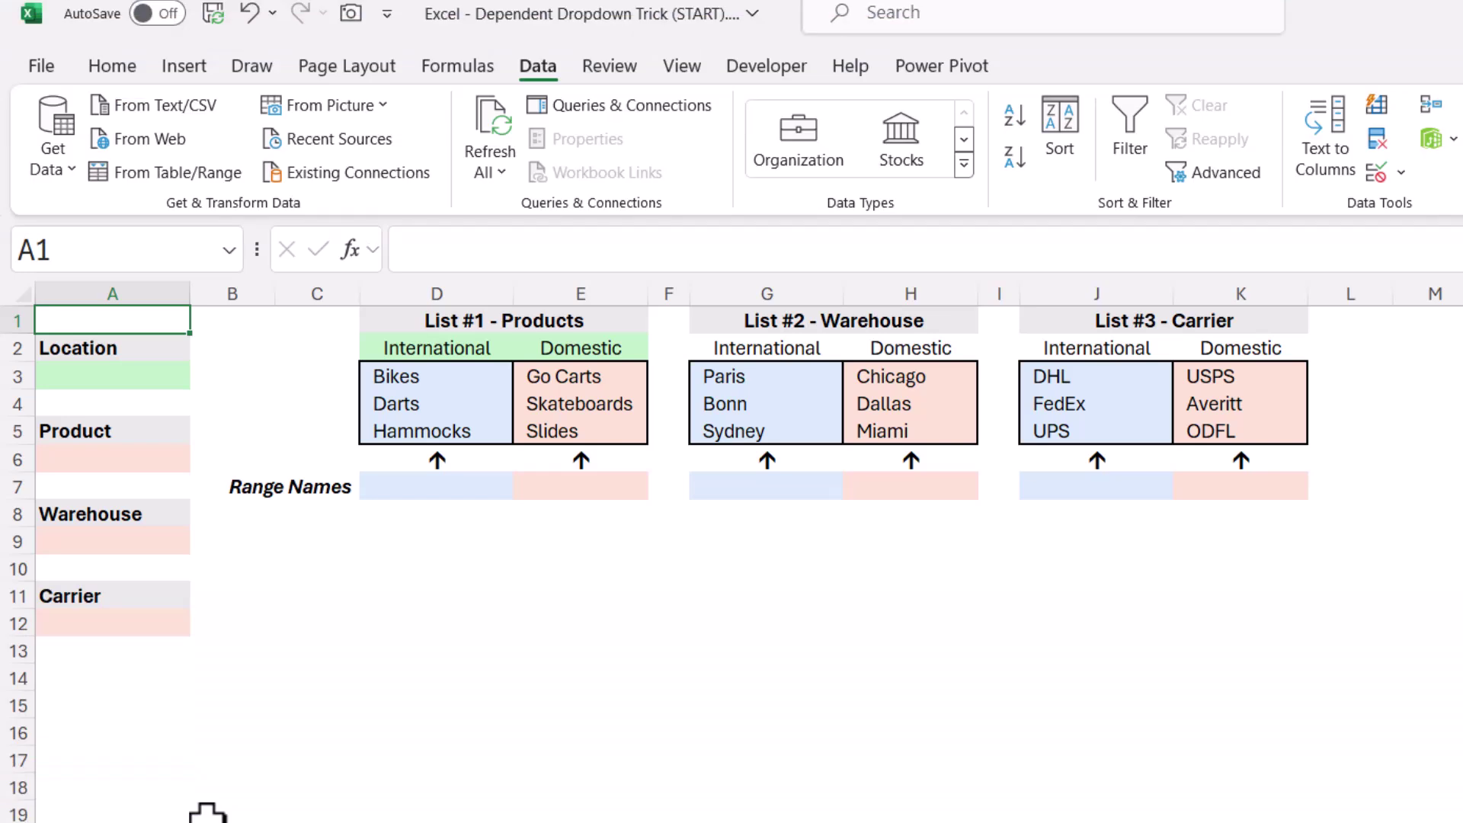
- Choose International in Location A3, then check the blank Product, Warehouse and Carrier cells
left_click(169, 377)
left_click(201, 378)
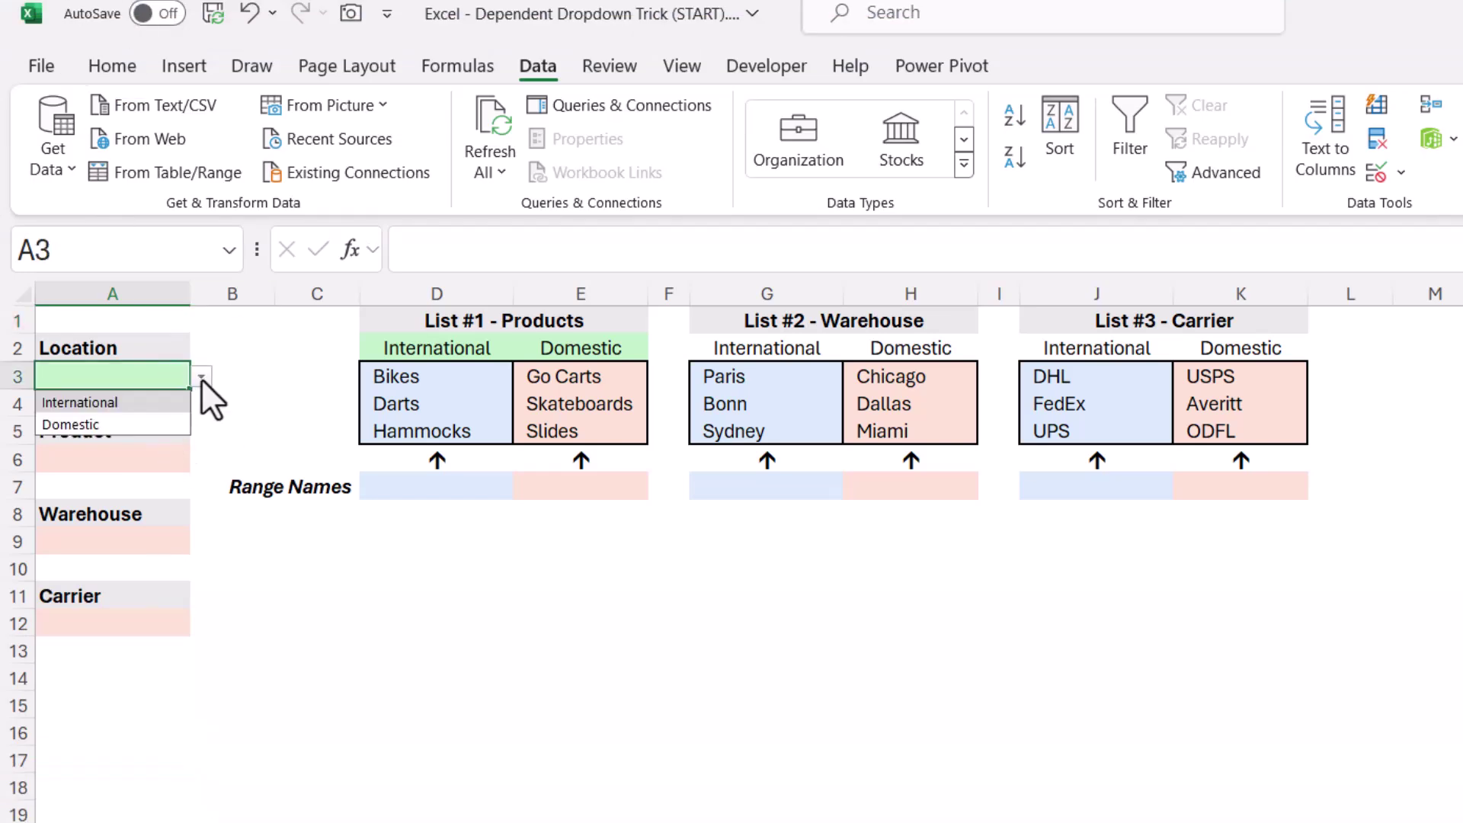
left_click(195, 381)
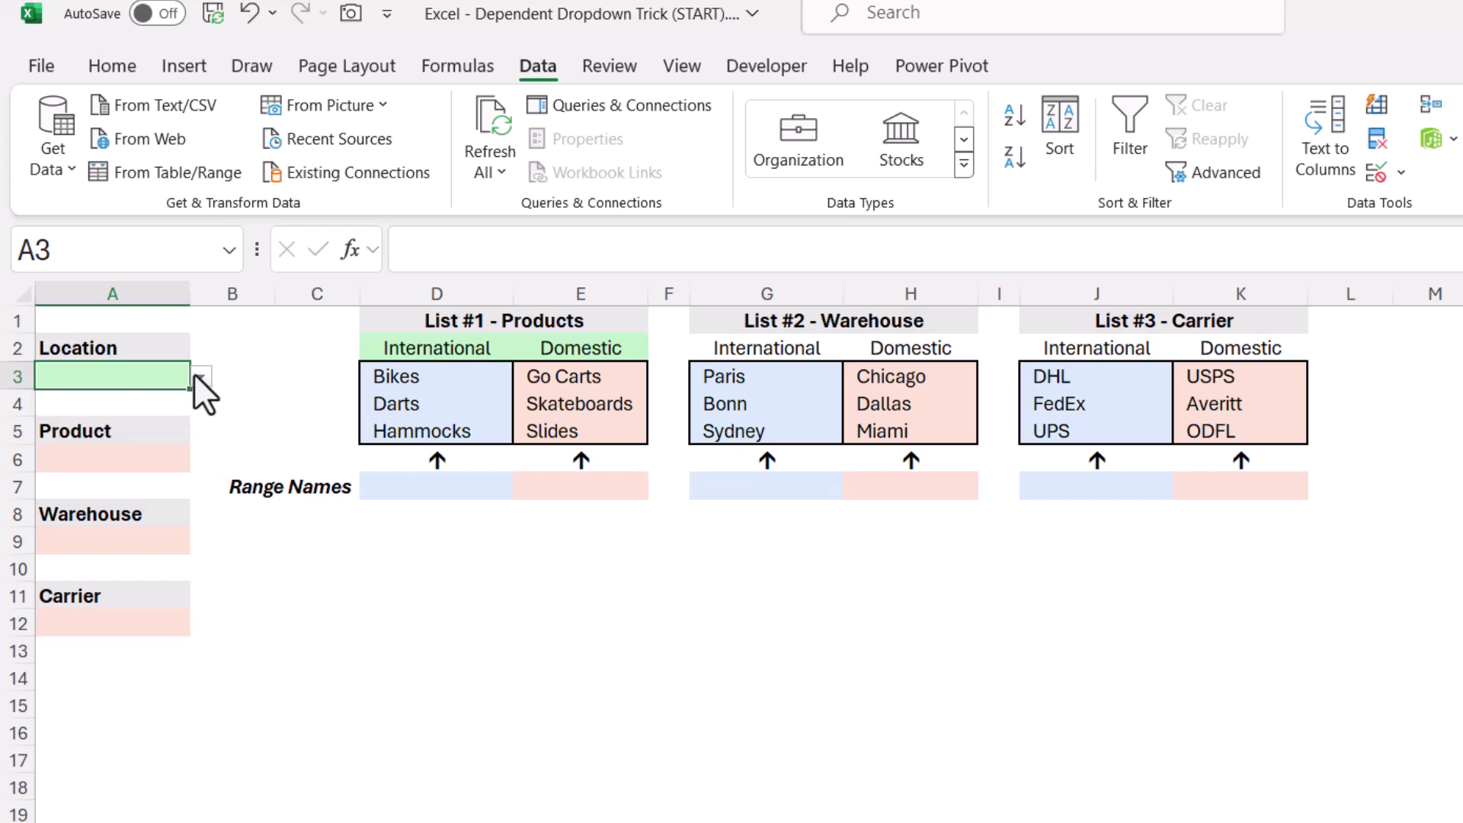
left_click(193, 381)
left_click(145, 402)
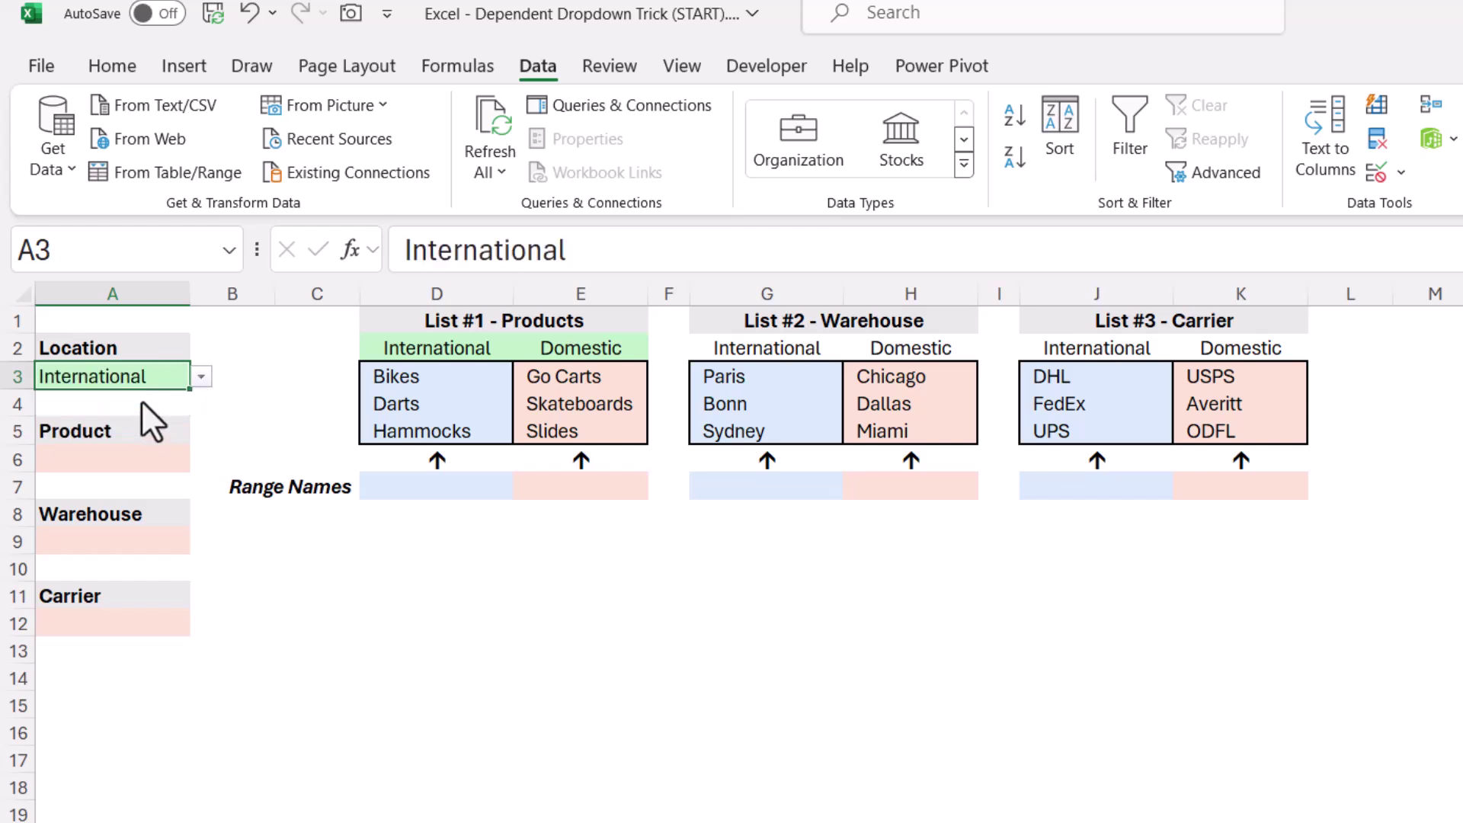
left_click(160, 460)
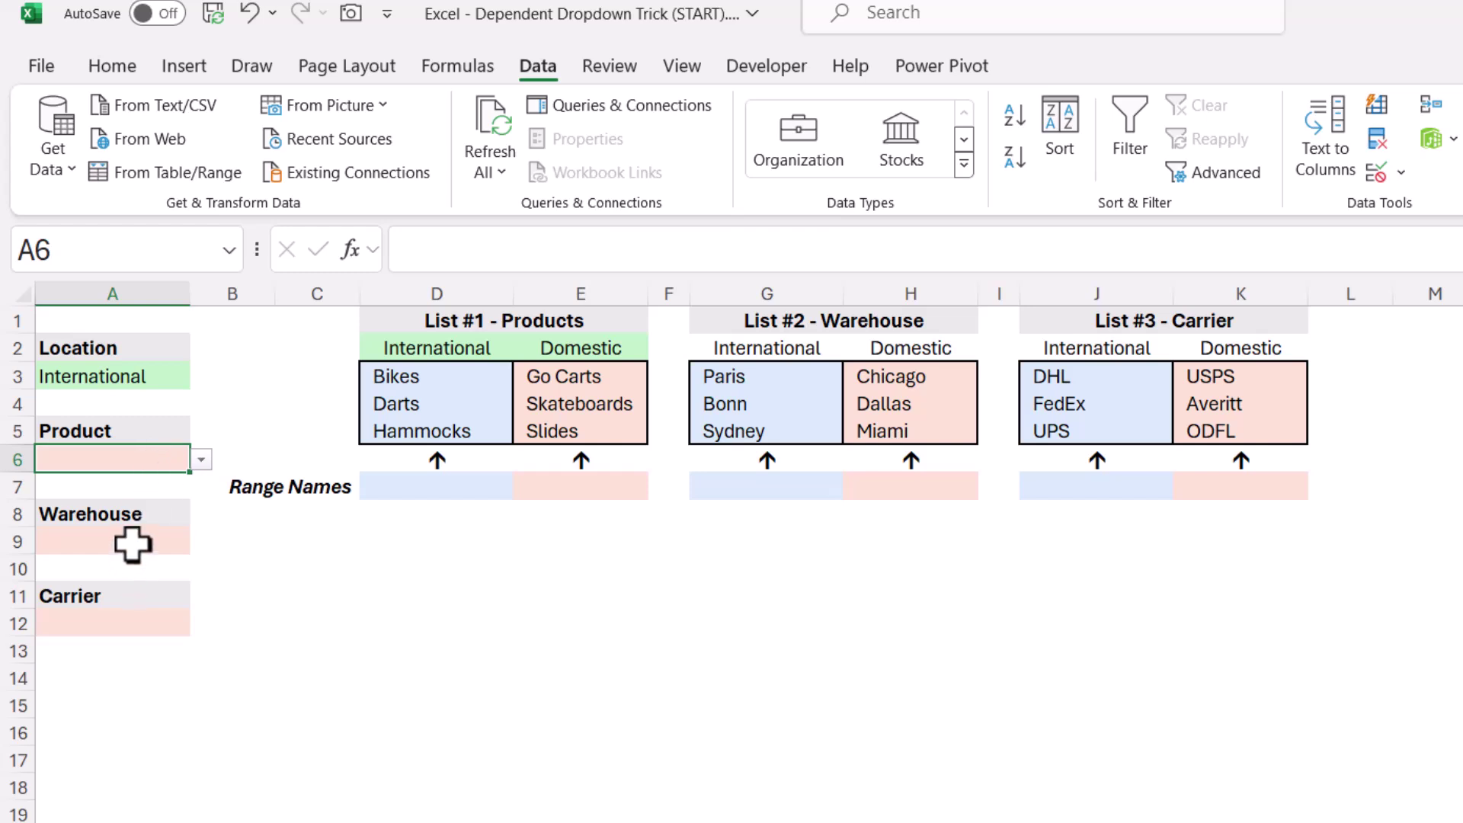
left_click(130, 540)
left_click(128, 626)
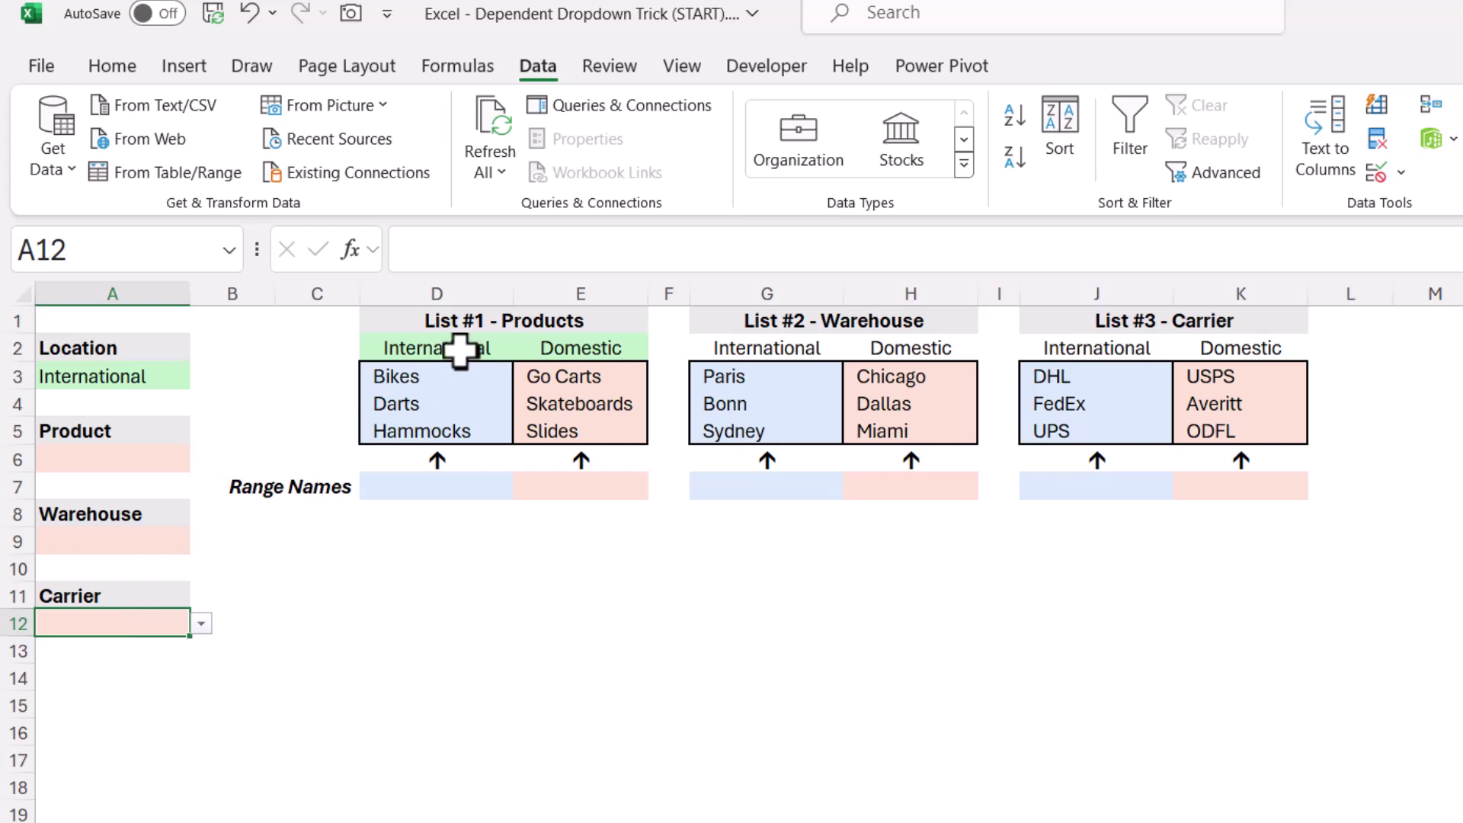
- Select the Products list D2:E5 and its International/Domestic headers, keeping Location at International
left_click_drag(423, 346, 597, 436)
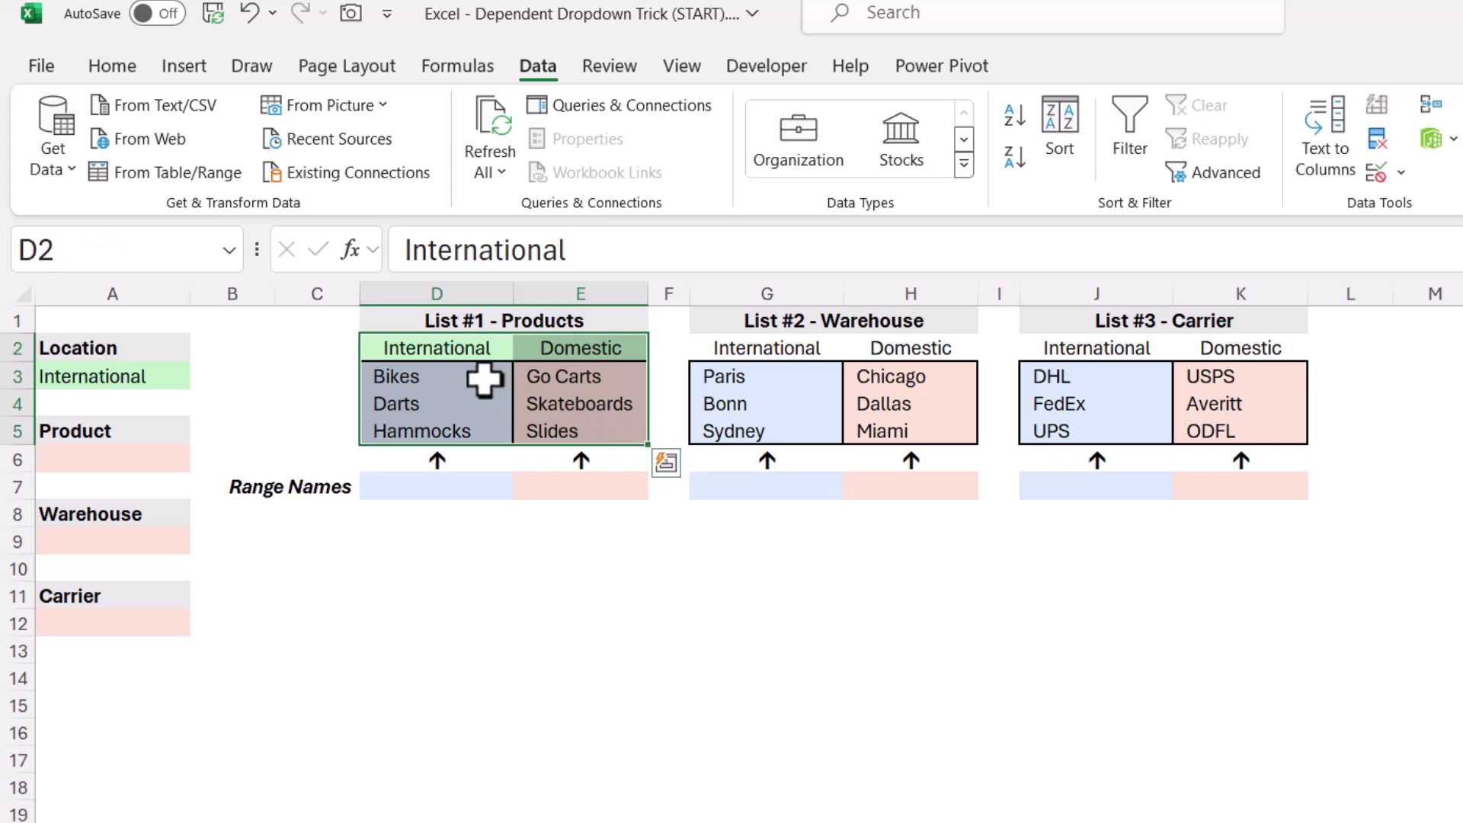
left_click_drag(490, 349, 565, 350)
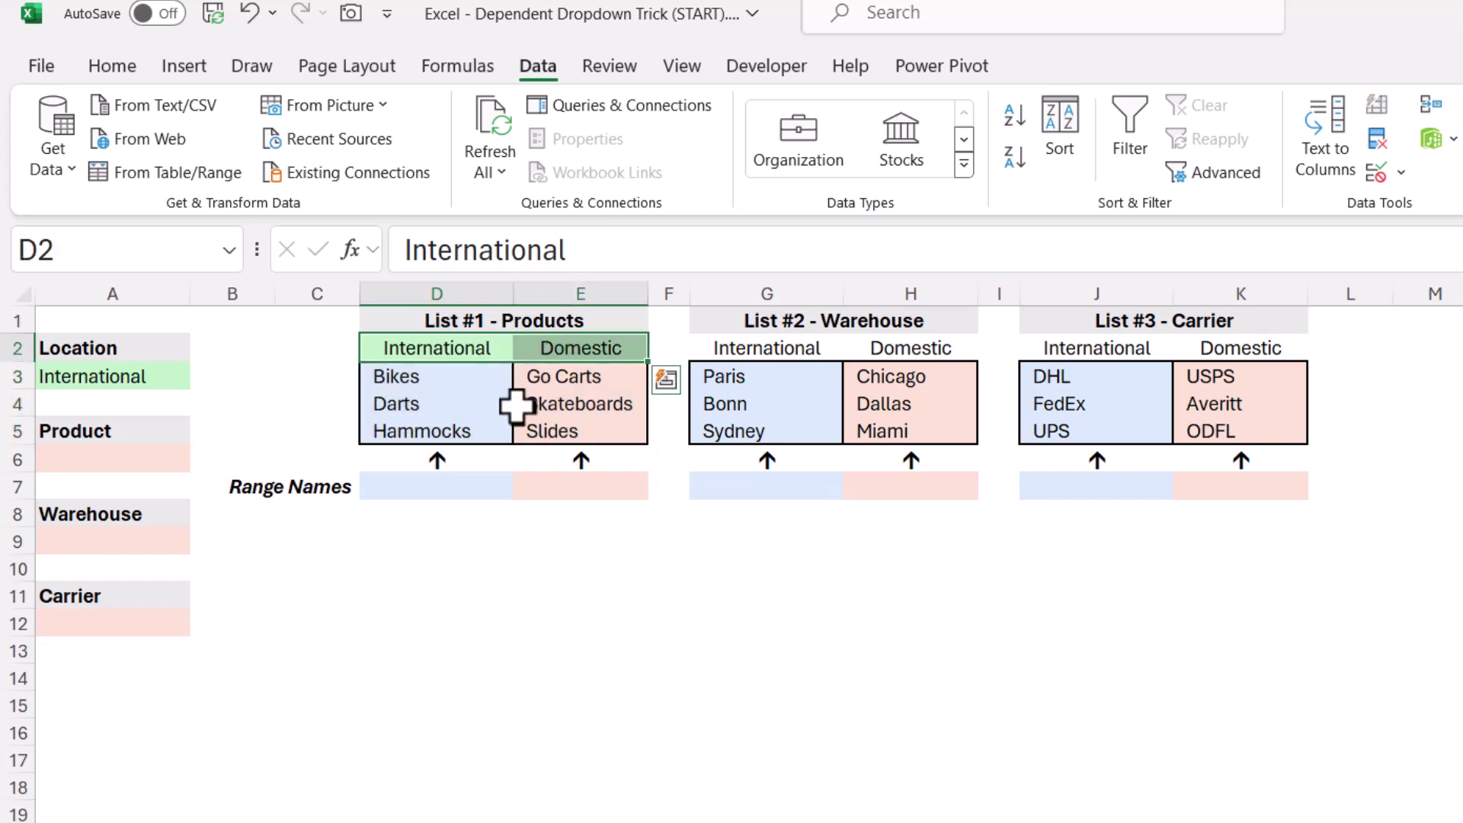
left_click(124, 376)
left_click(197, 378)
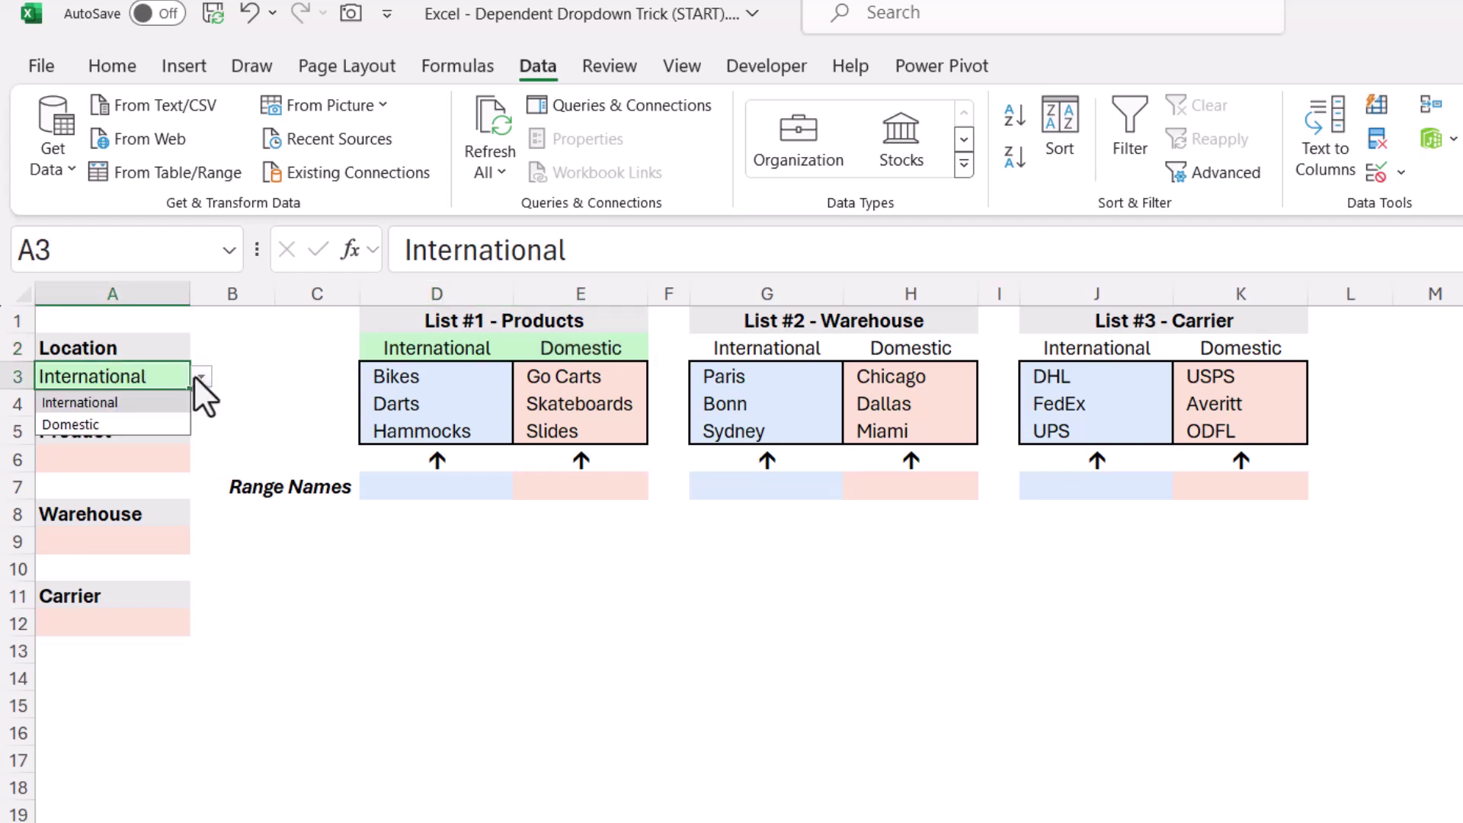
left_click(196, 377)
- Select D3:D5 and E3:E5 to show their International and Domestic range names
left_click_drag(467, 381, 469, 433)
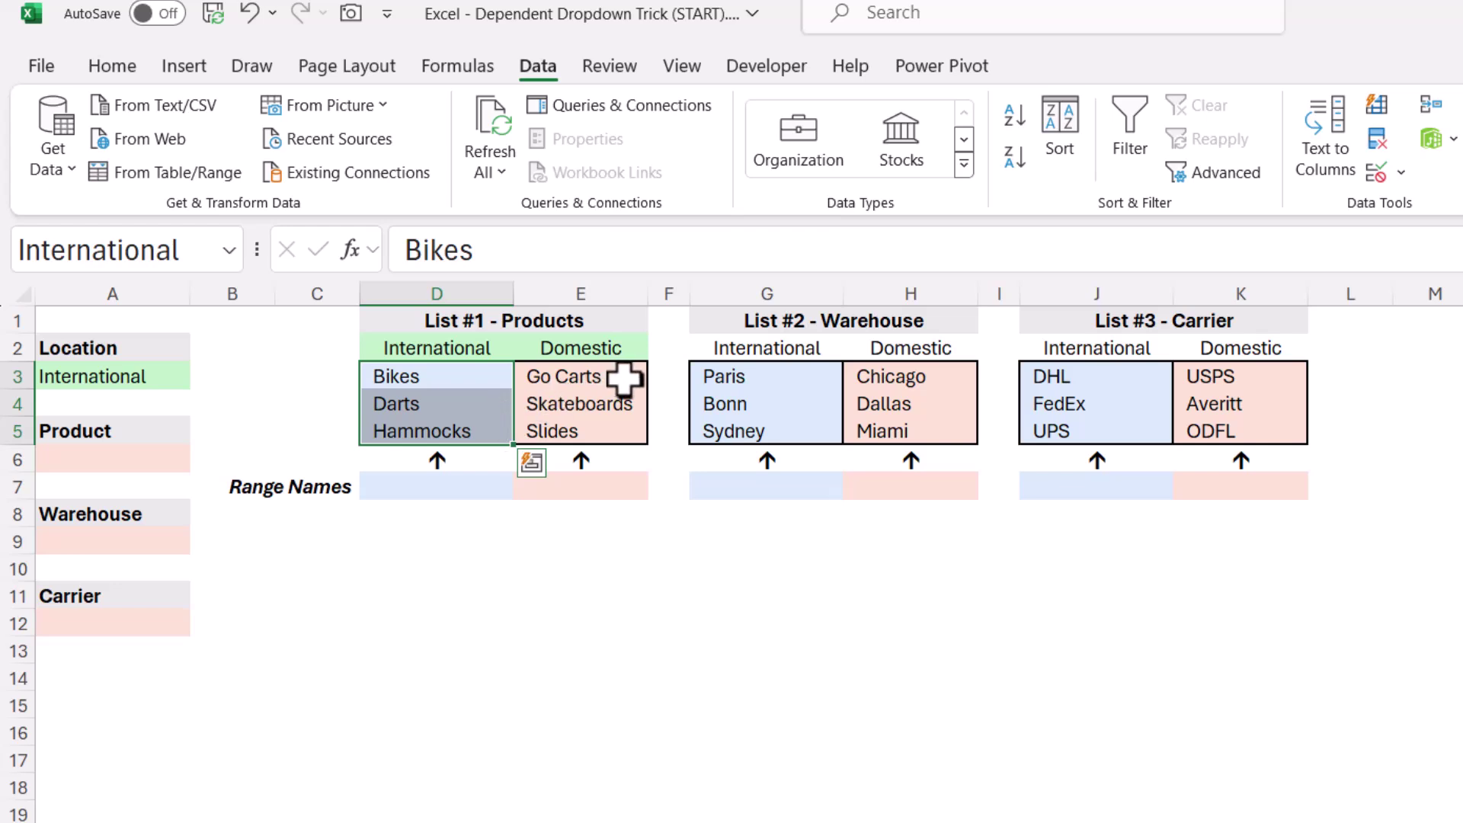
left_click_drag(623, 379, 622, 452)
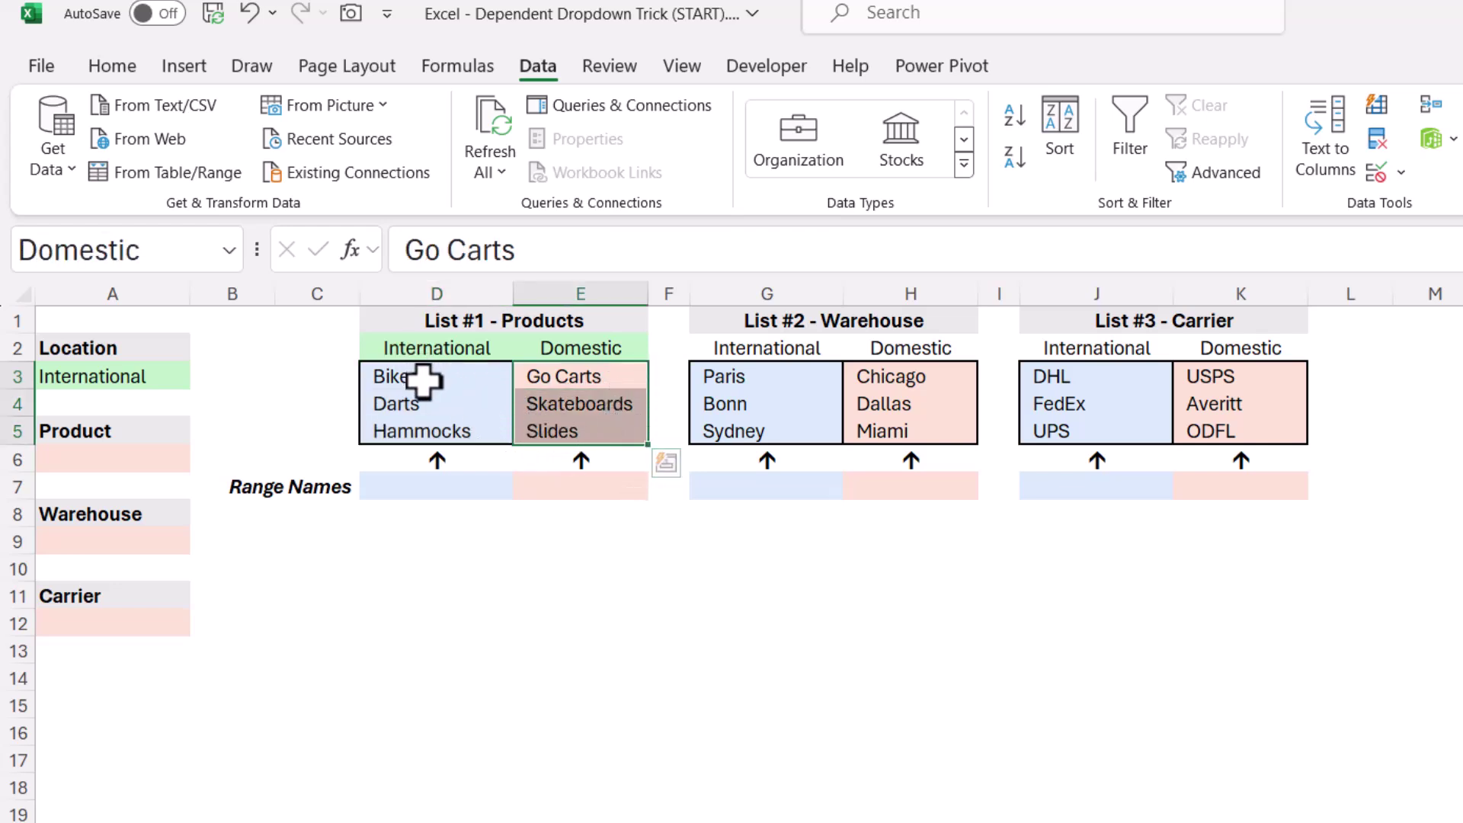
left_click_drag(423, 380, 428, 435)
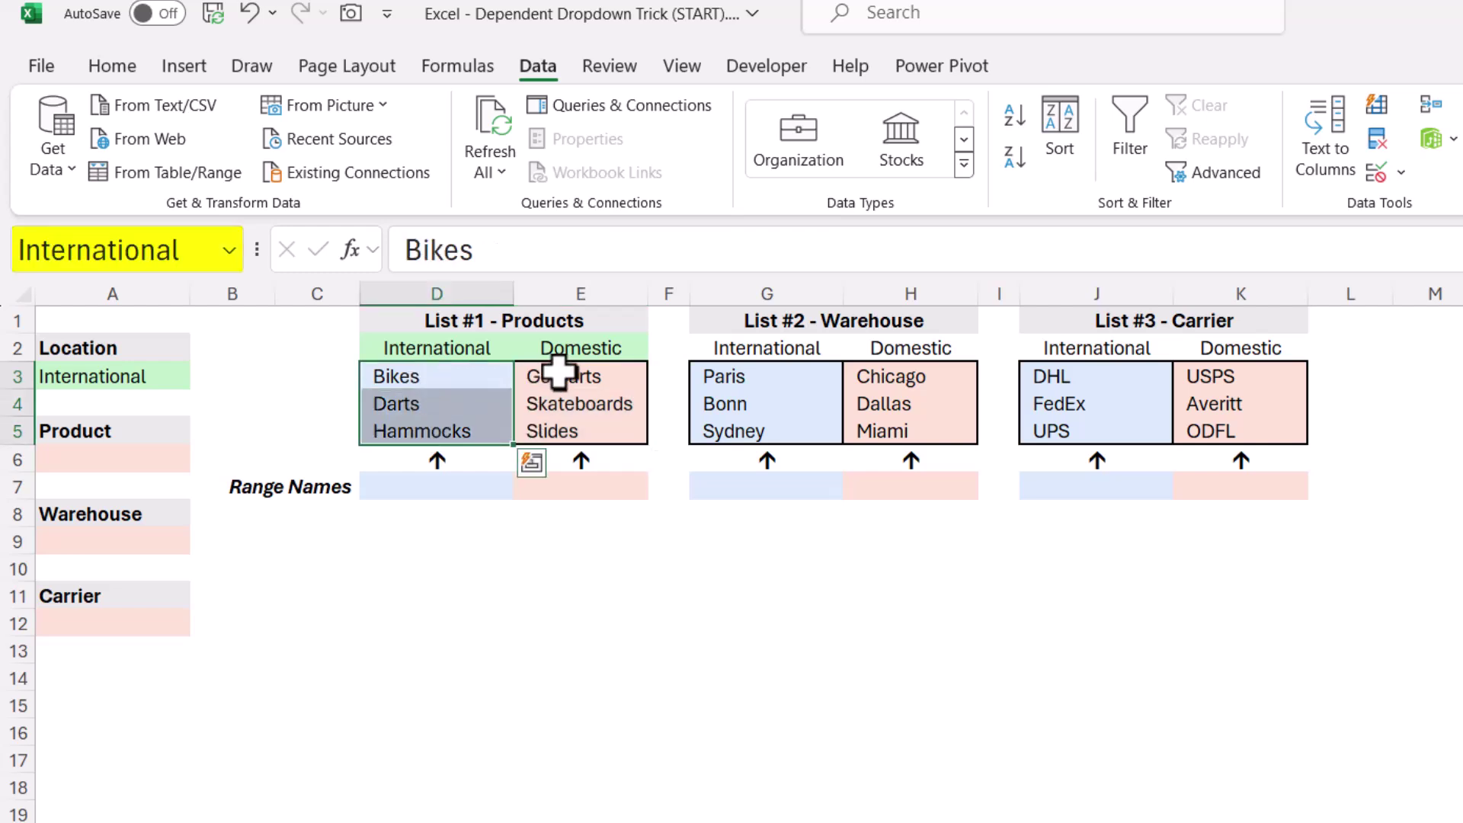
left_click_drag(562, 378, 558, 434)
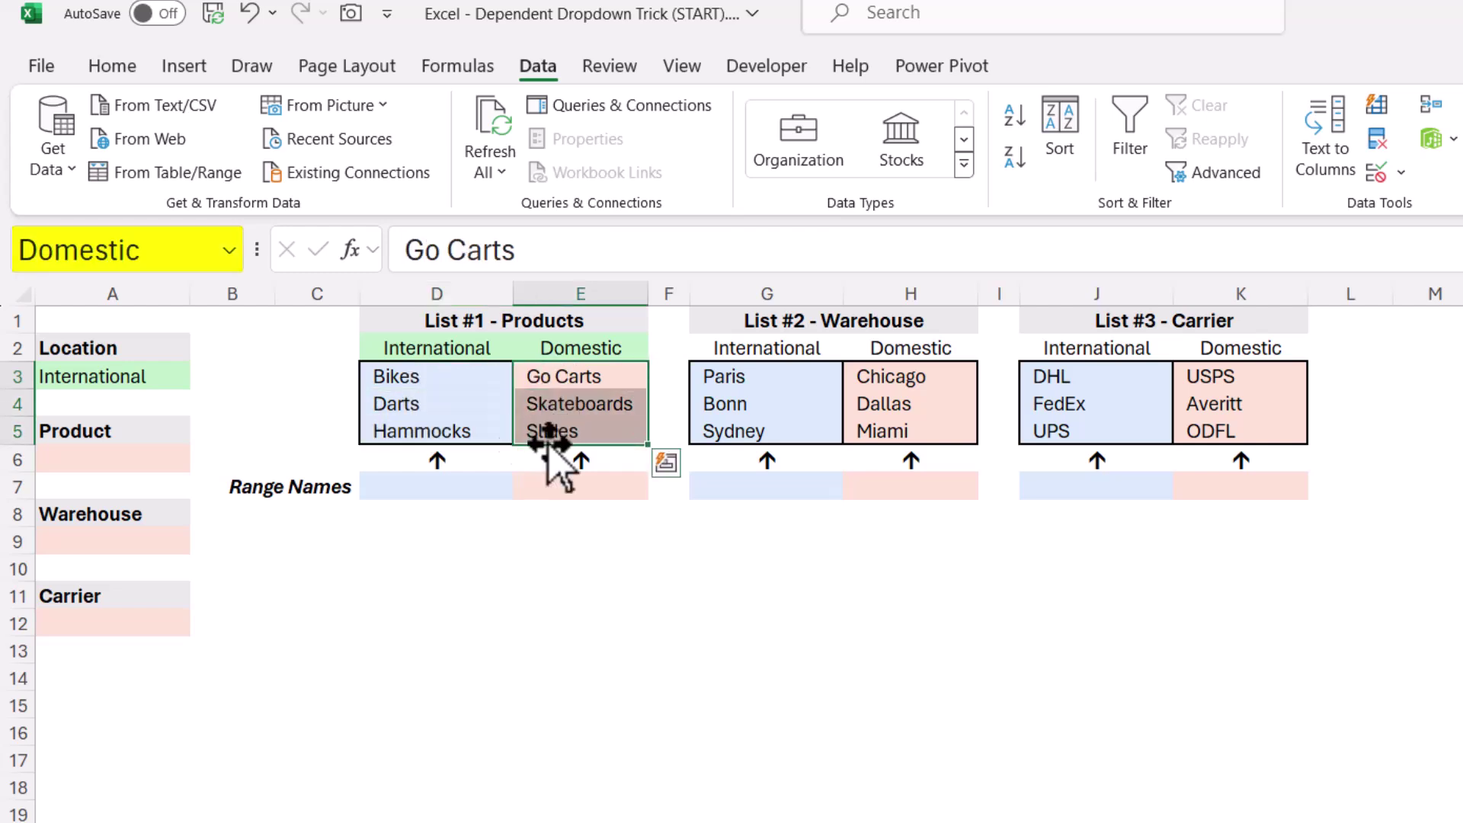
left_click(179, 459)
left_click(125, 373)
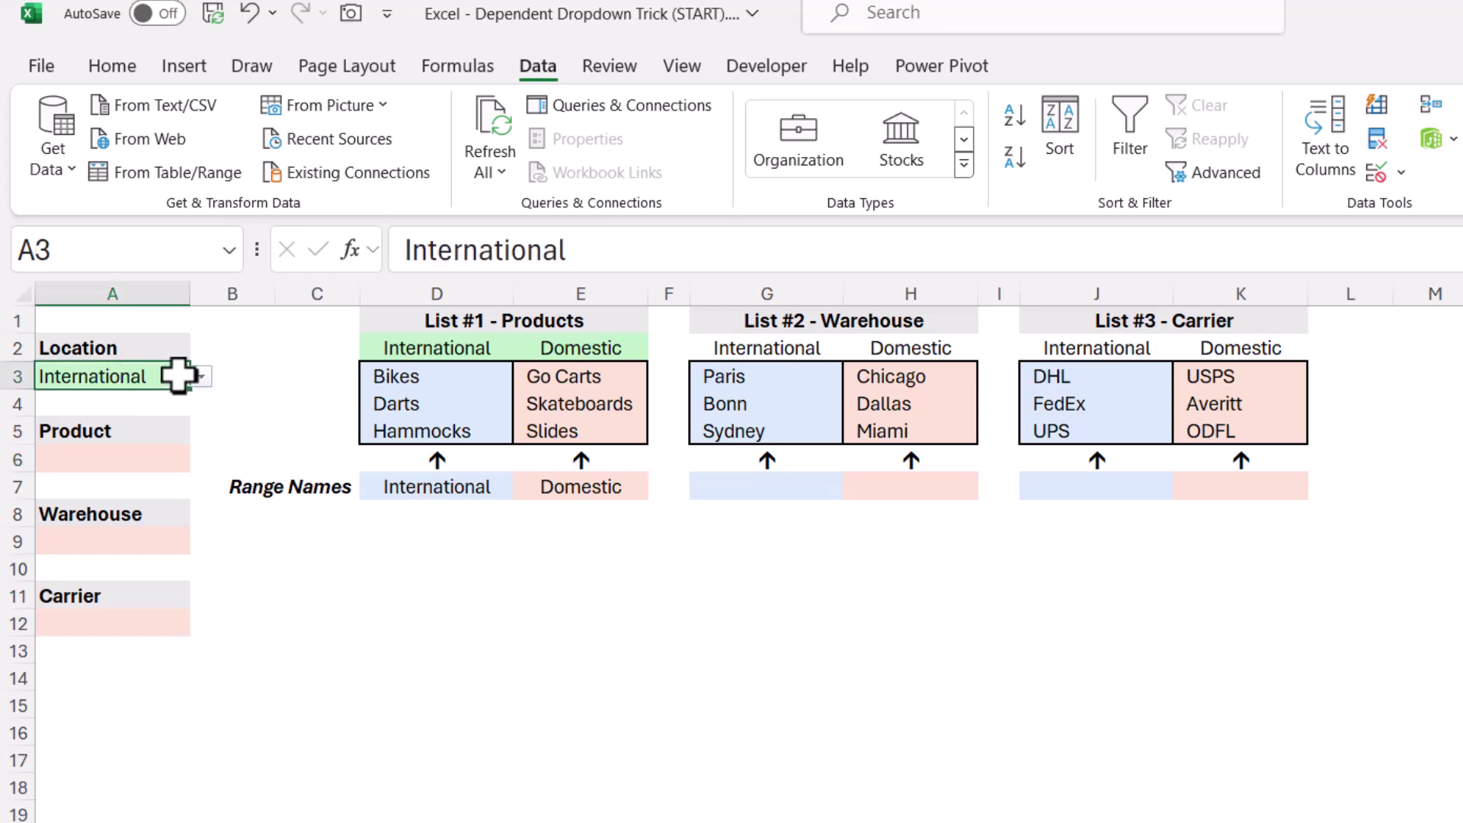
left_click(200, 376)
left_click(163, 403)
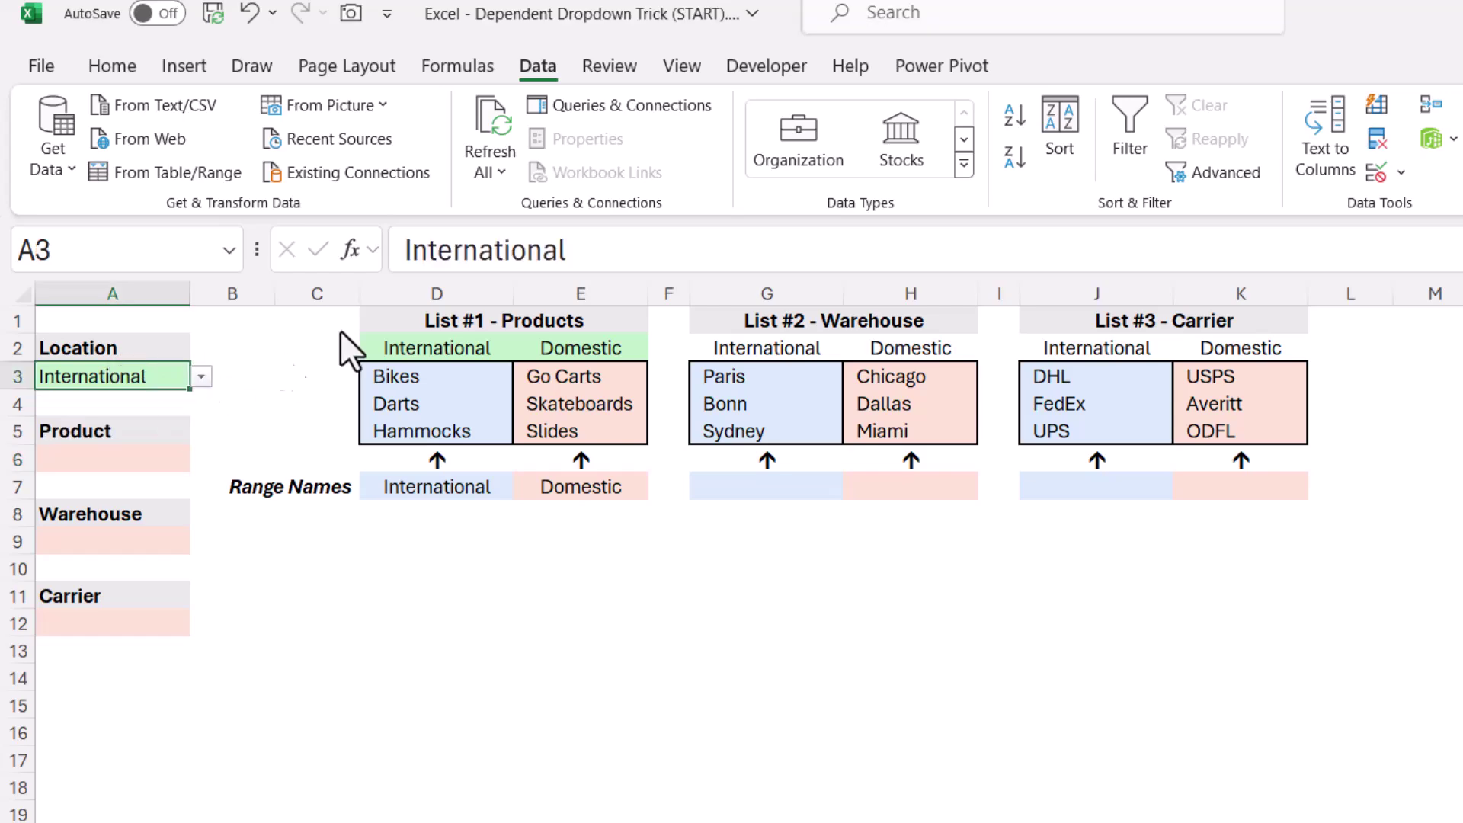
- Inspect the Location and Product validation, confirming Product's list source =INDIRECT(A3)
left_click(1375, 162)
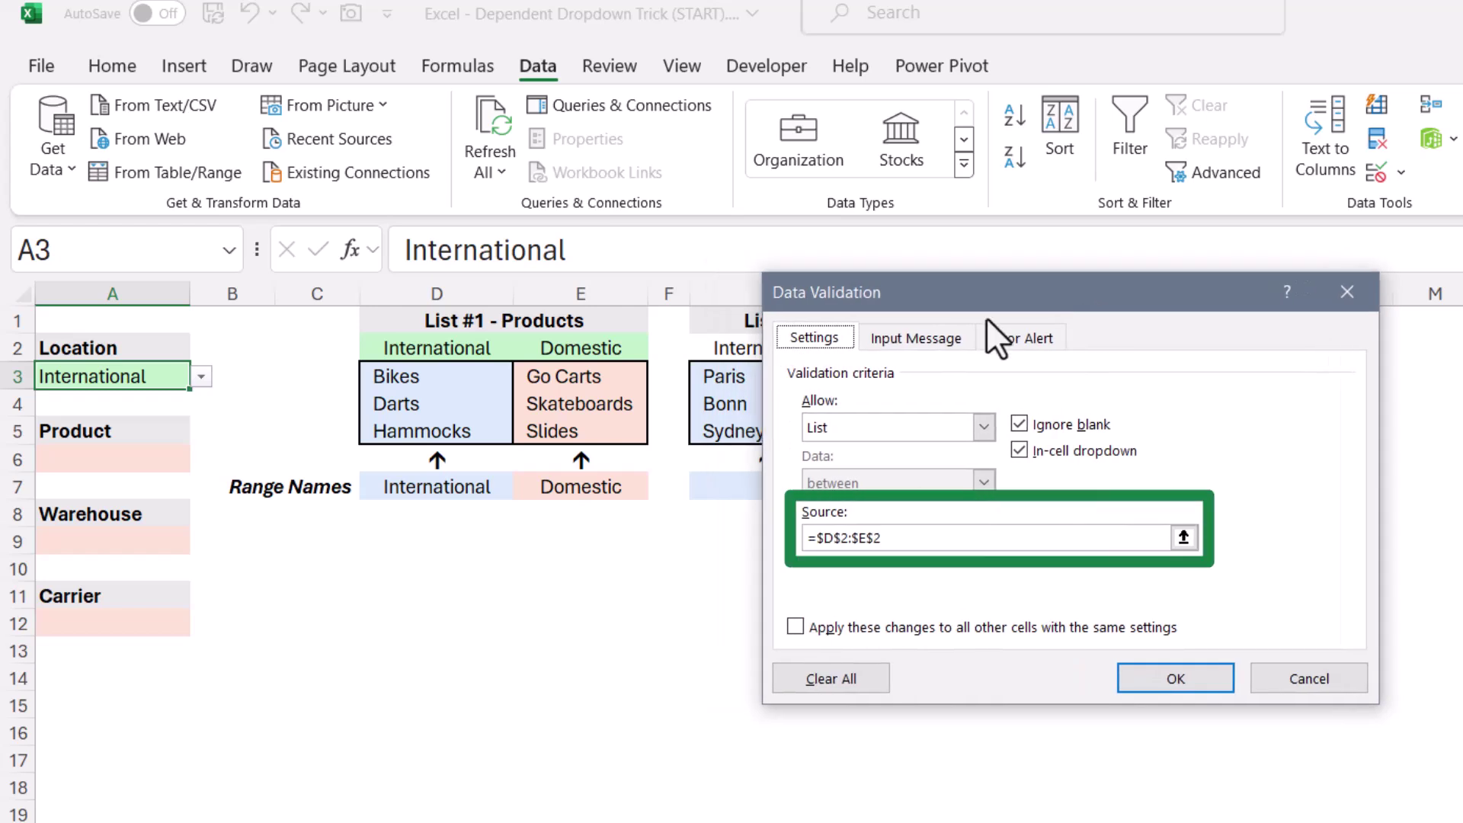
left_click(1176, 679)
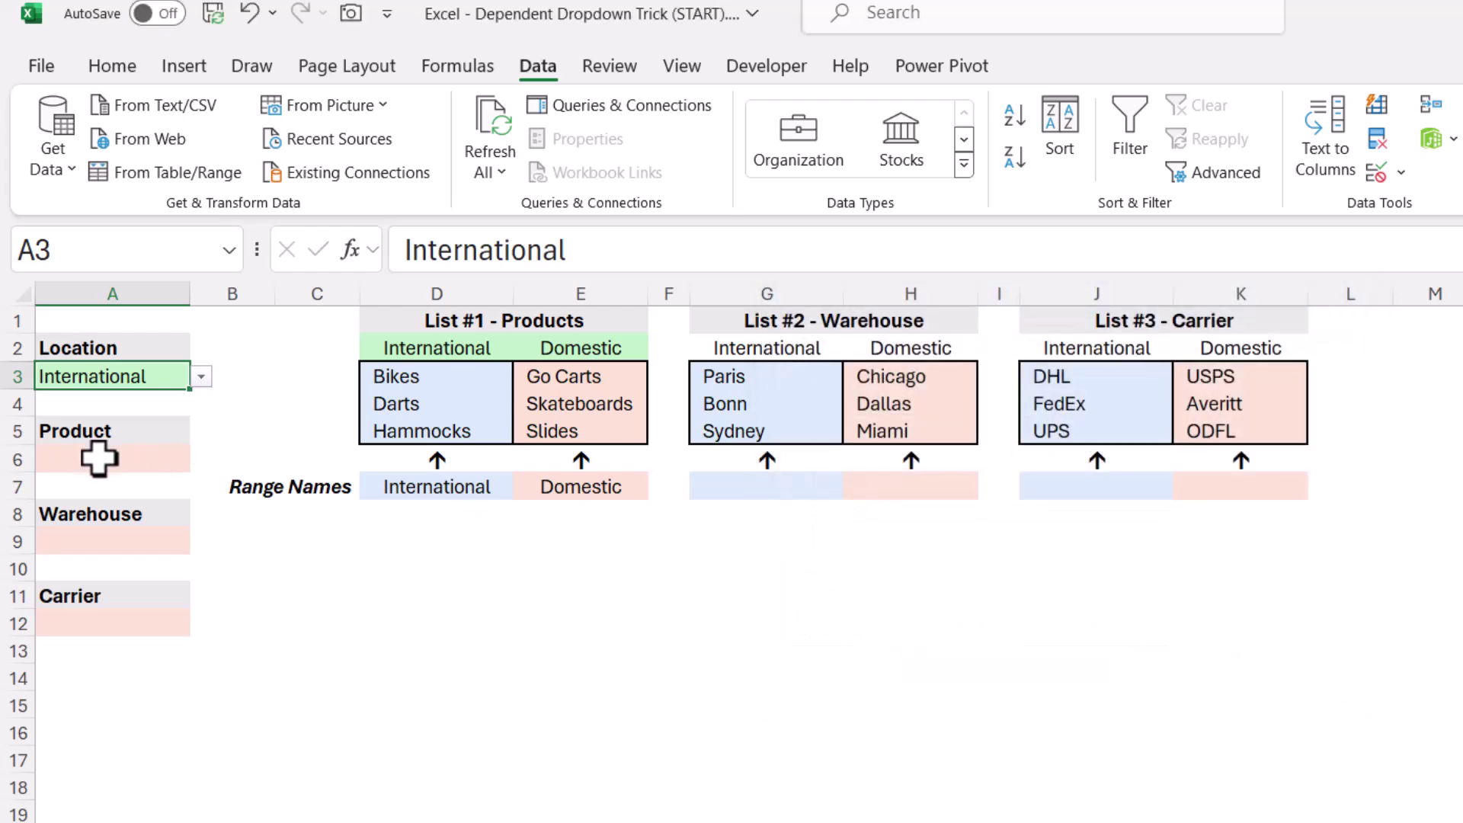
left_click(98, 458)
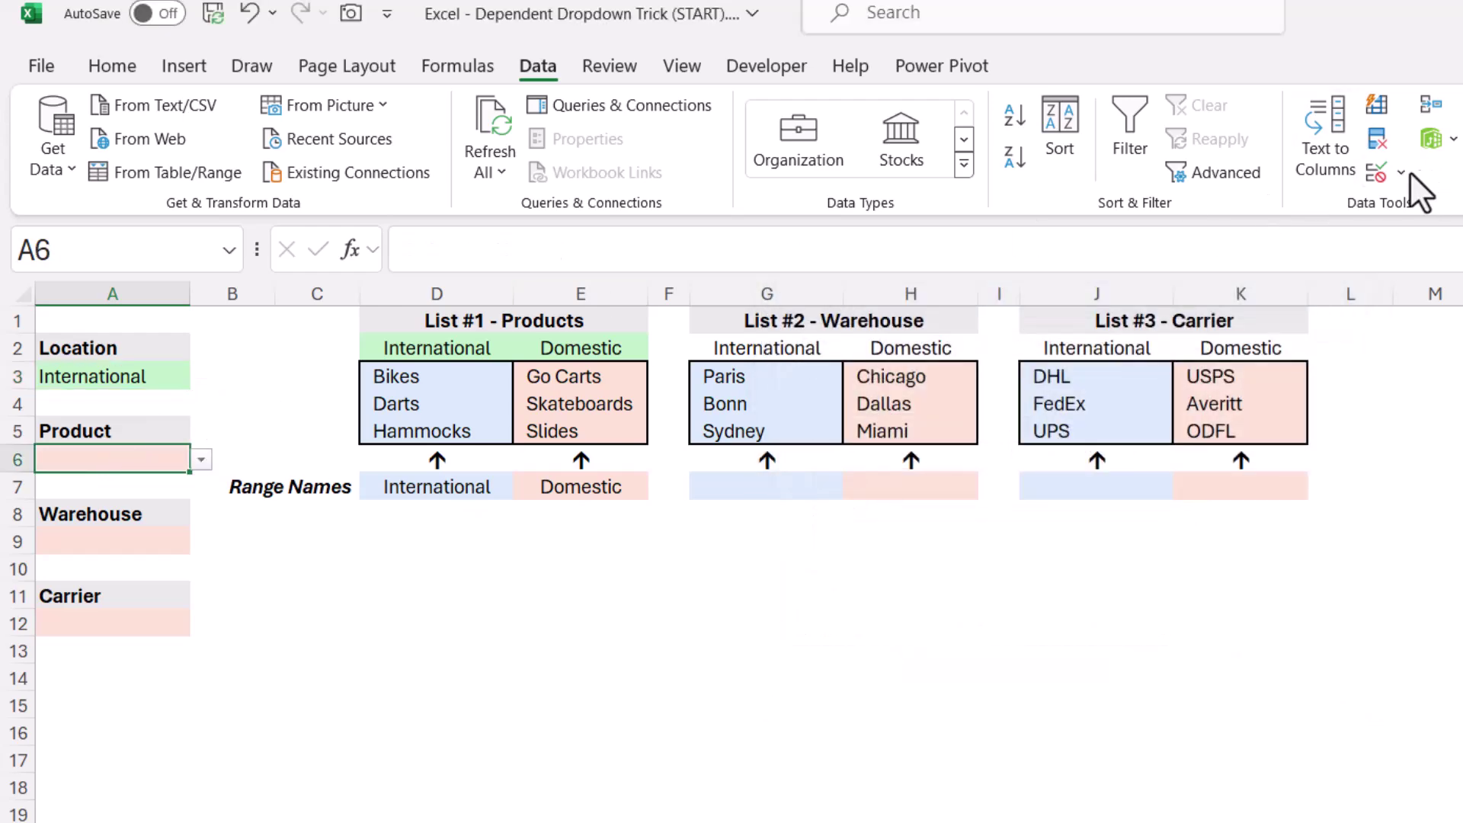
left_click(1368, 175)
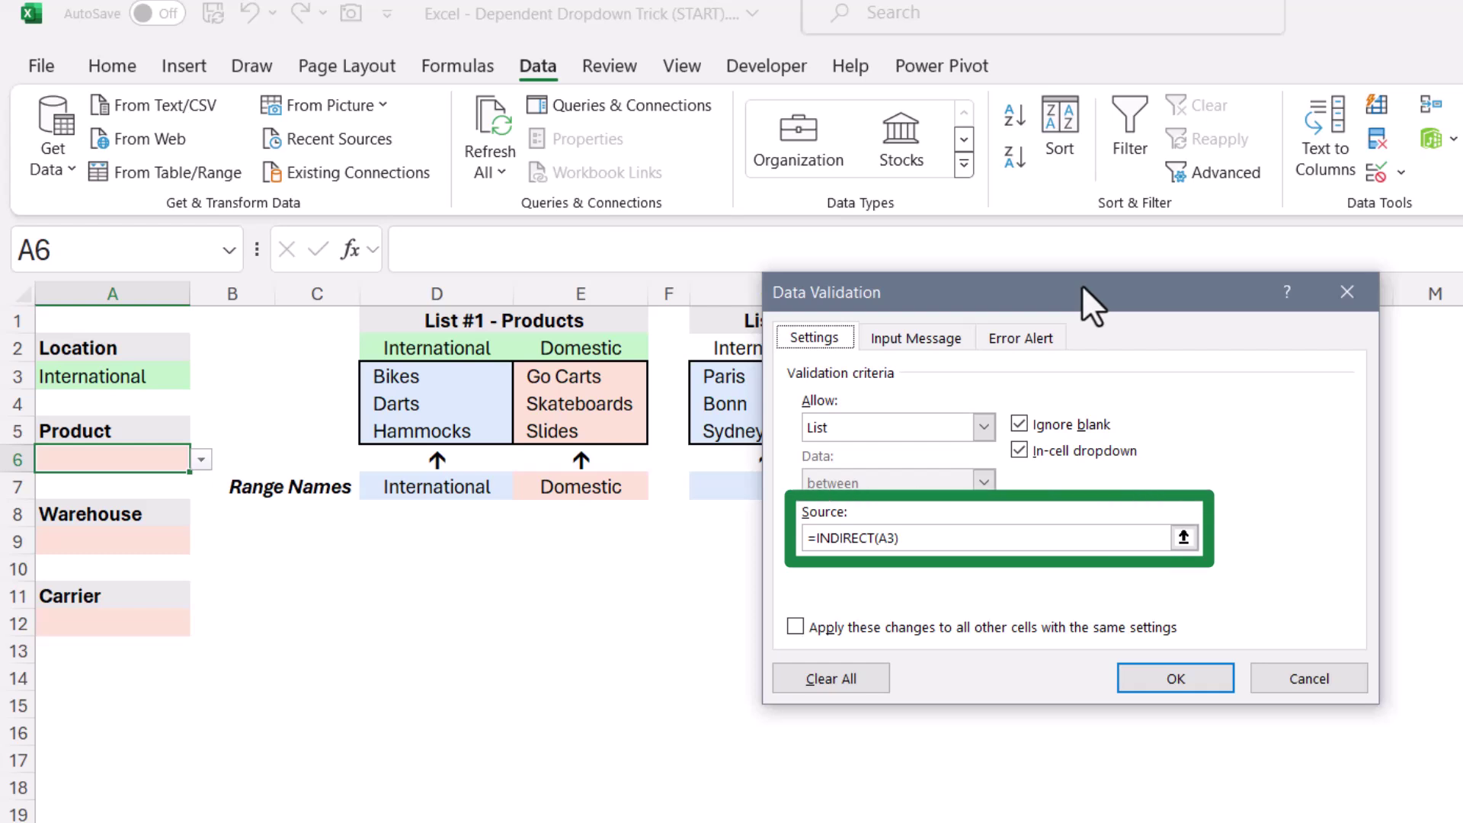
key("Return")
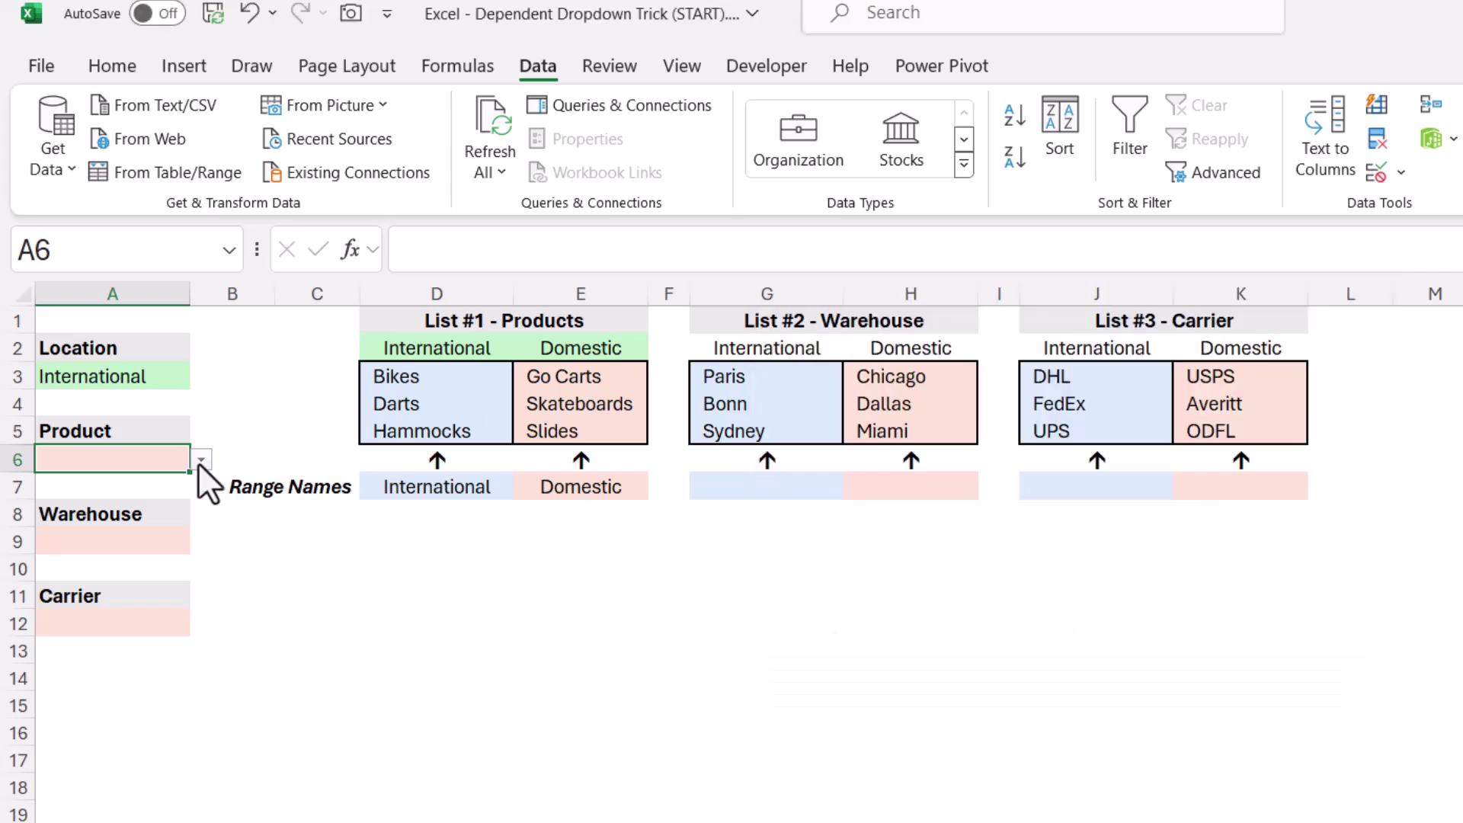
left_click(198, 461)
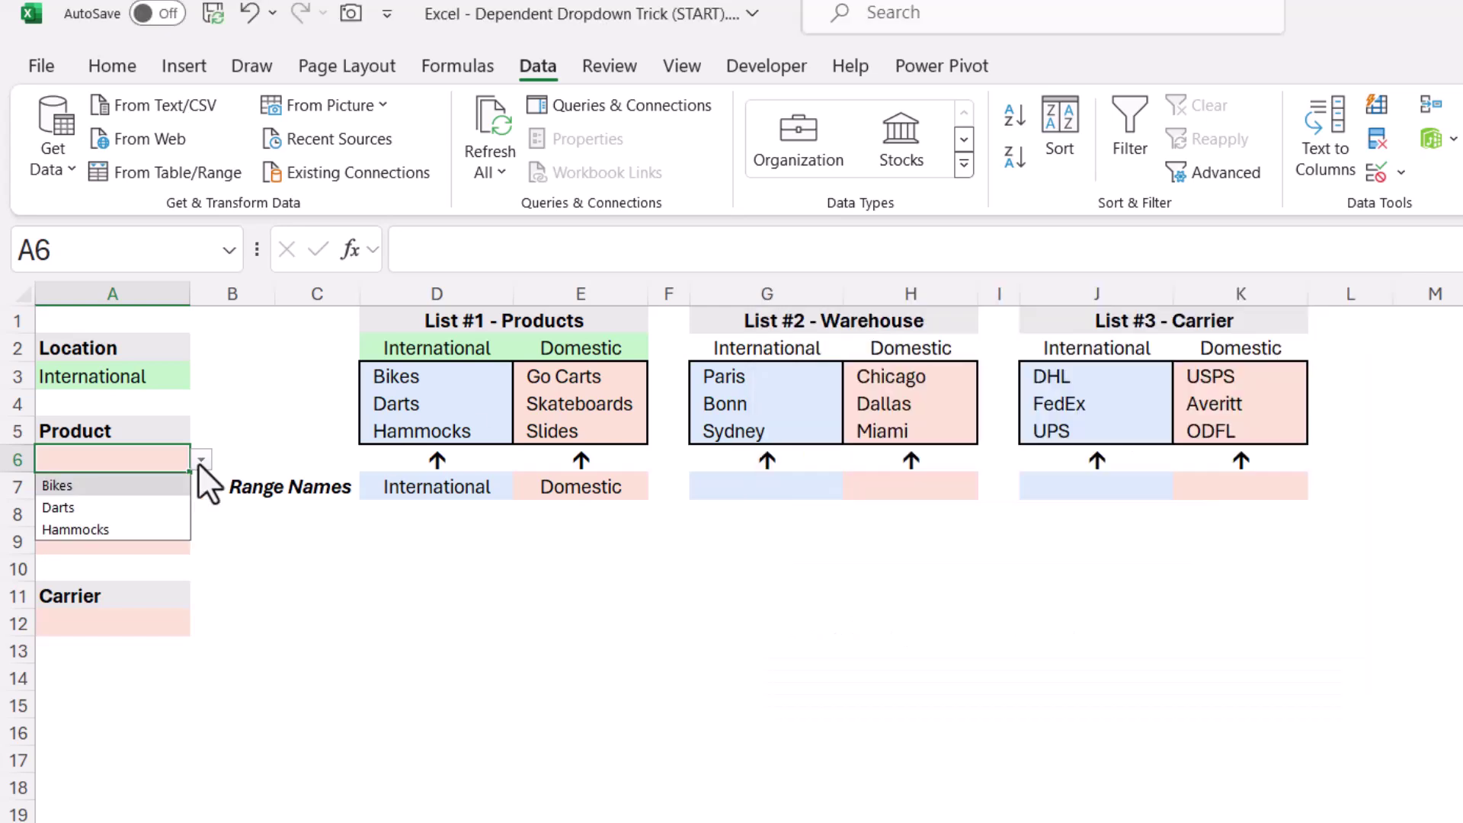
left_click(199, 461)
- Switch Location to Domestic and check Product offers Go Carts, Skateboards and Slides
left_click(183, 376)
left_click(200, 377)
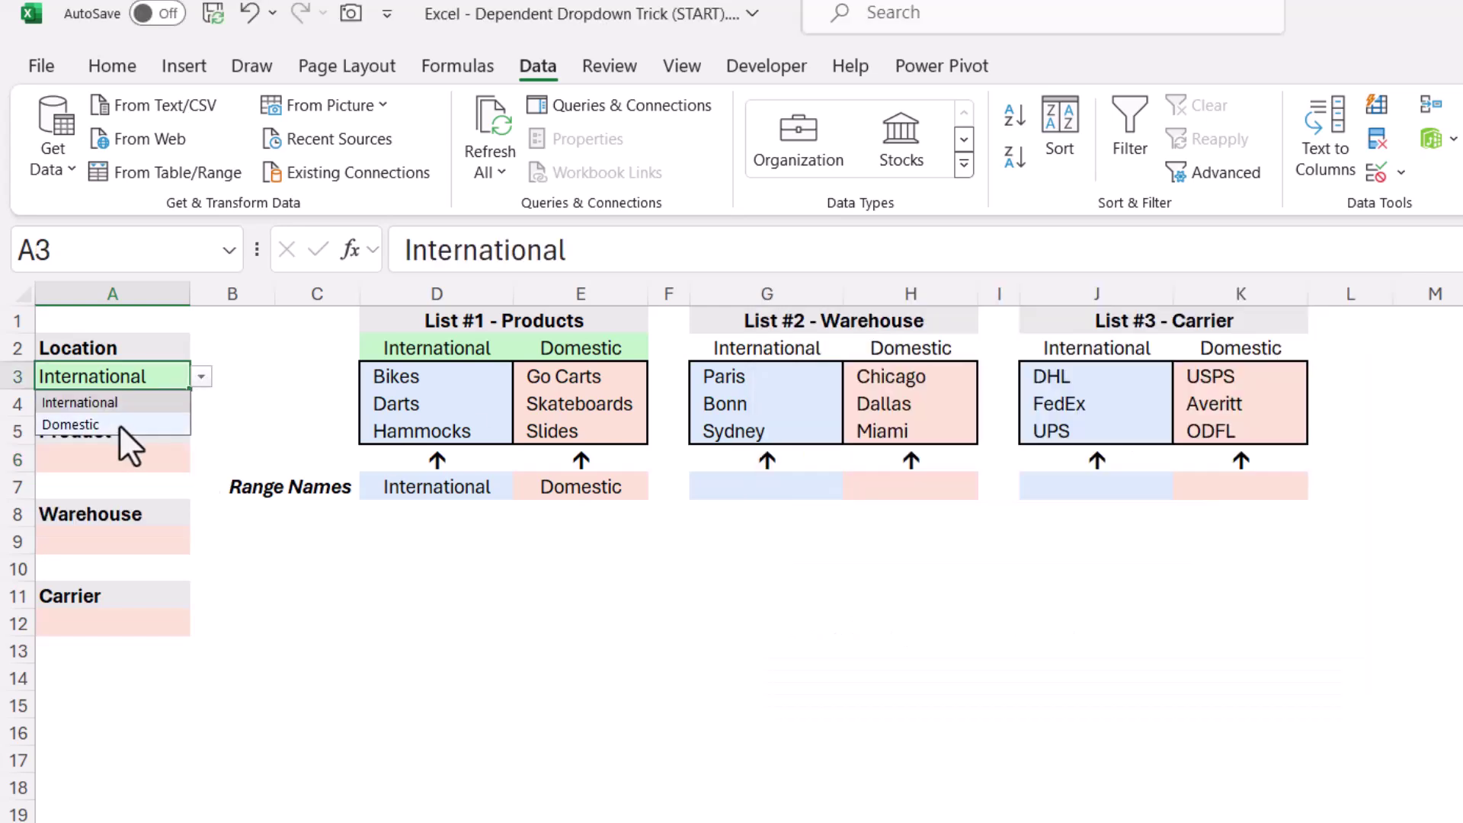
left_click(119, 423)
left_click(164, 463)
left_click(201, 462)
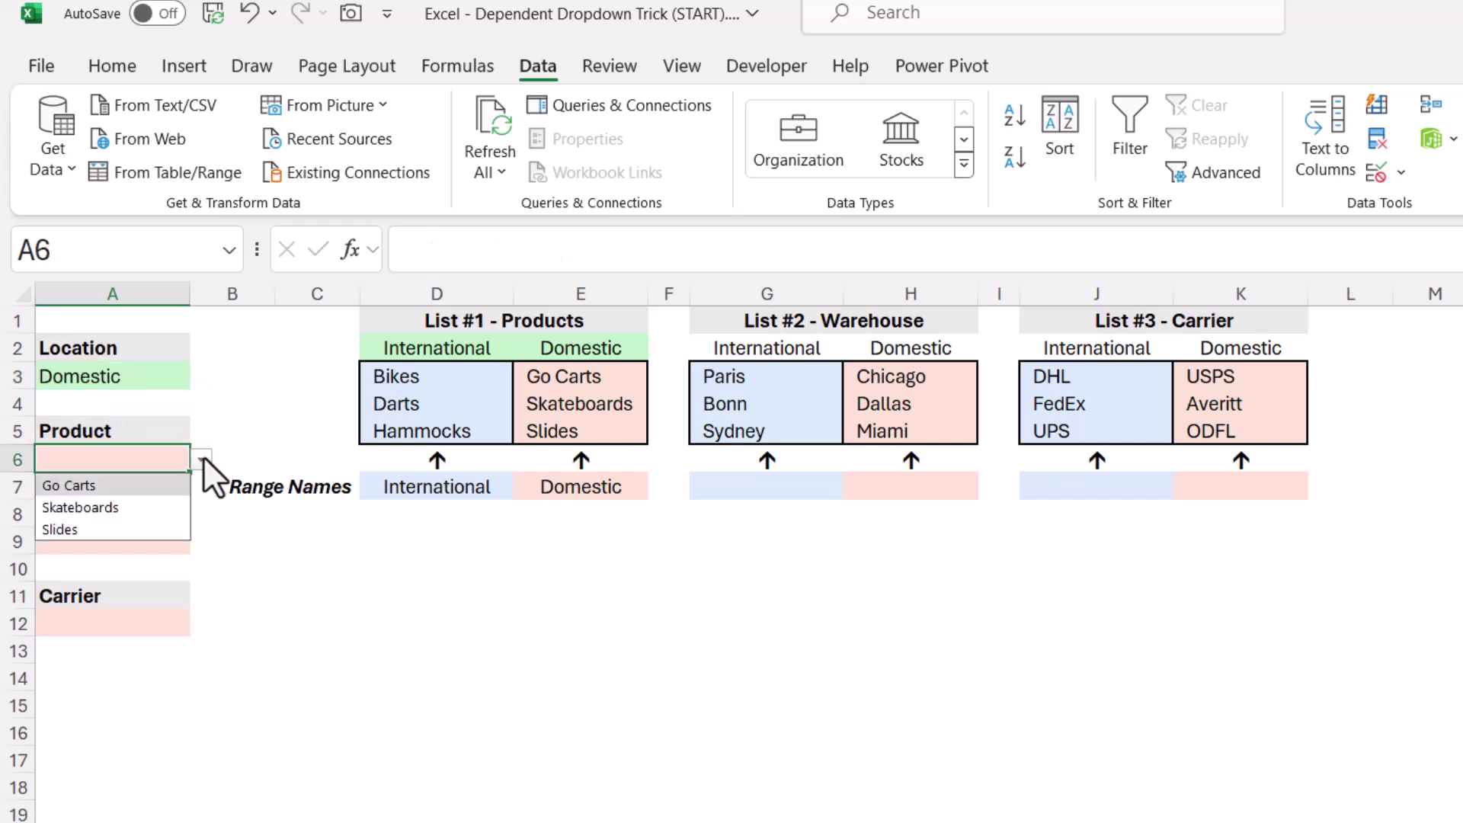
left_click(202, 462)
left_click(154, 541)
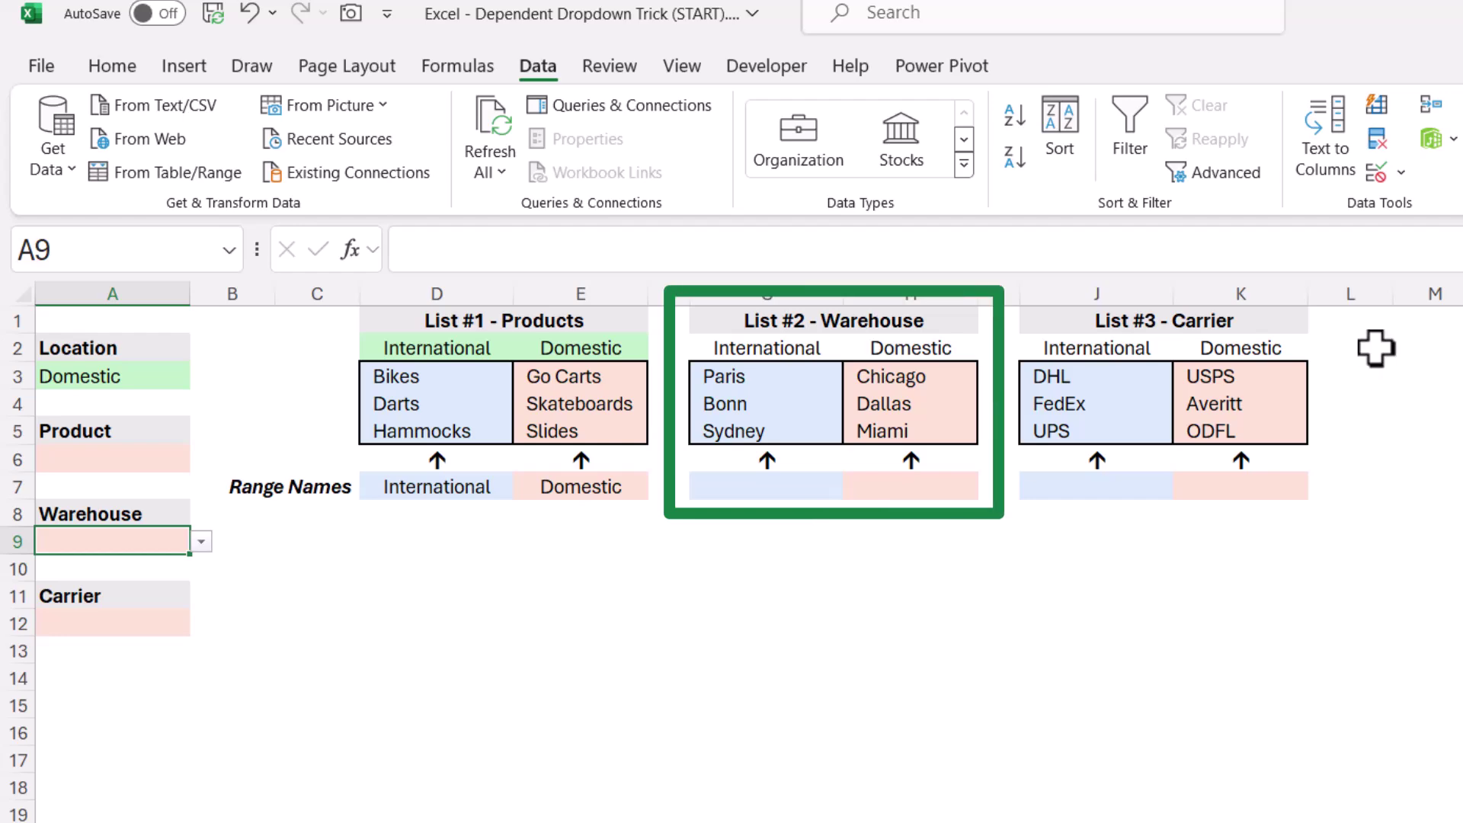
- Open Data Validation for Warehouse cell A9 to see its =INDIRECT(A3 & "_1") source
left_click(1375, 172)
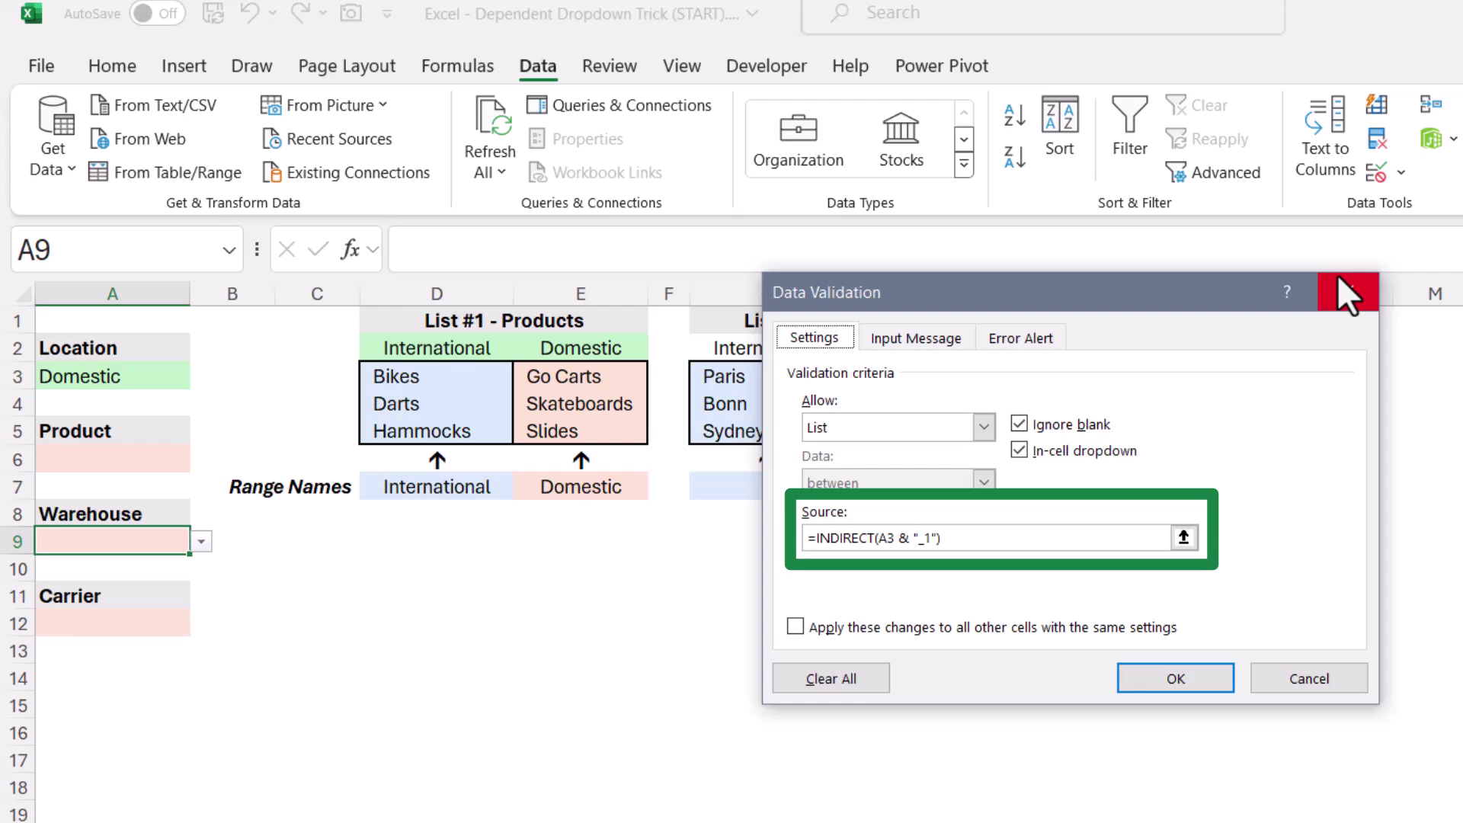
- Paste International_1 into G7 and Domestic_1 into H7, then reopen A9's Data Validation
key("Escape")
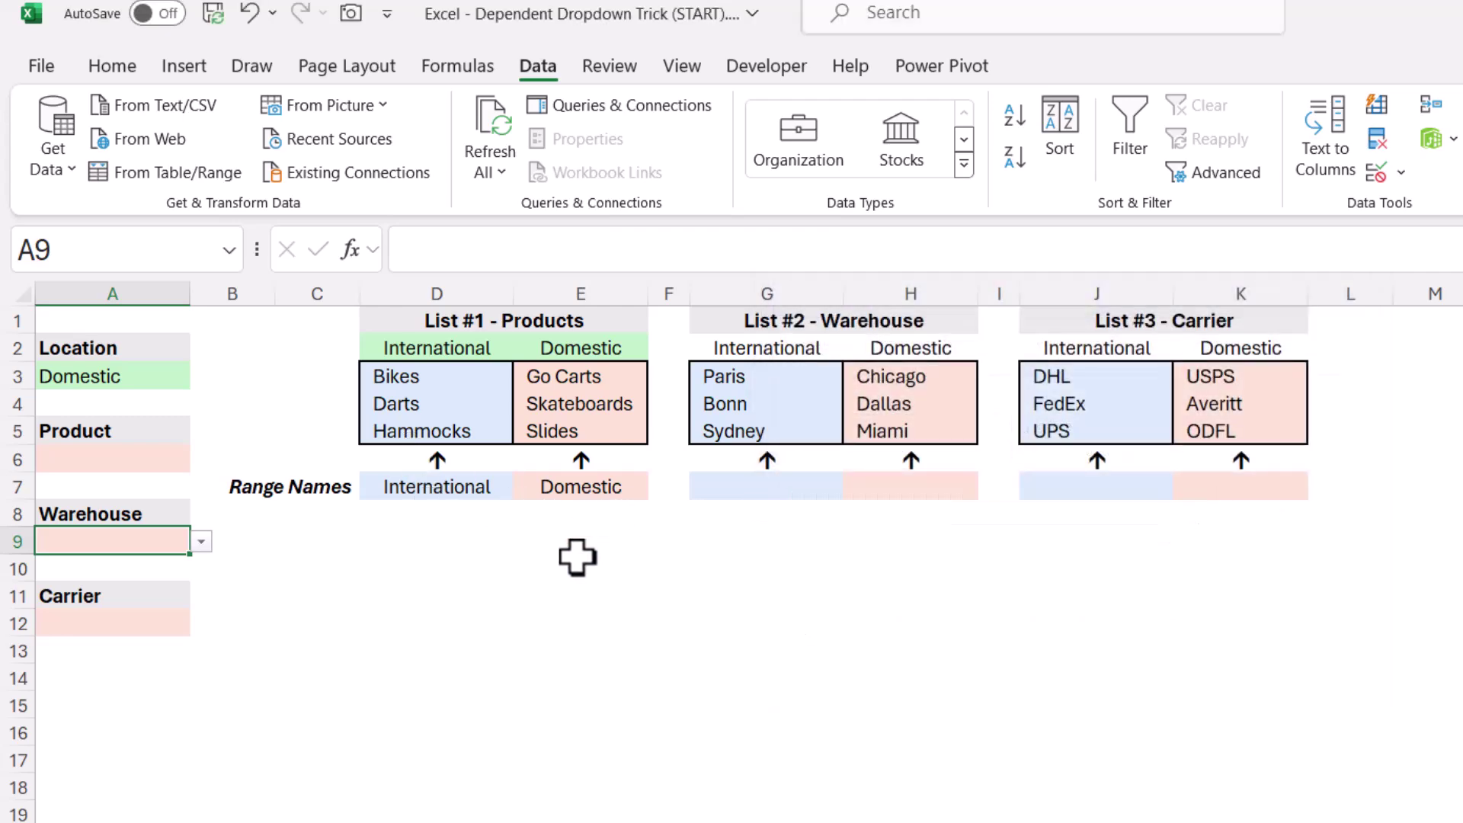
left_click(800, 493)
type("International_1")
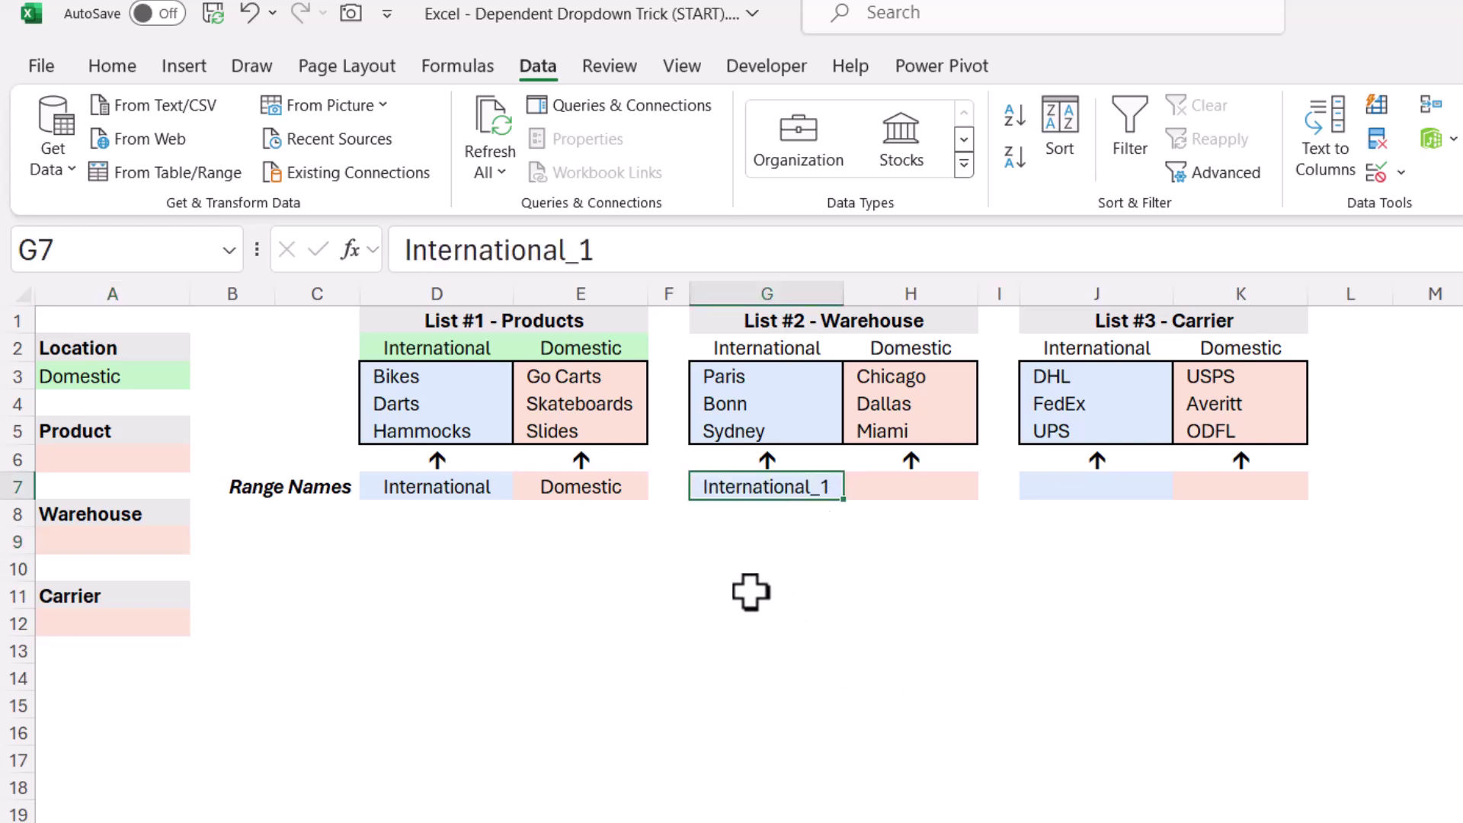
key("Right")
type("Domestic_1")
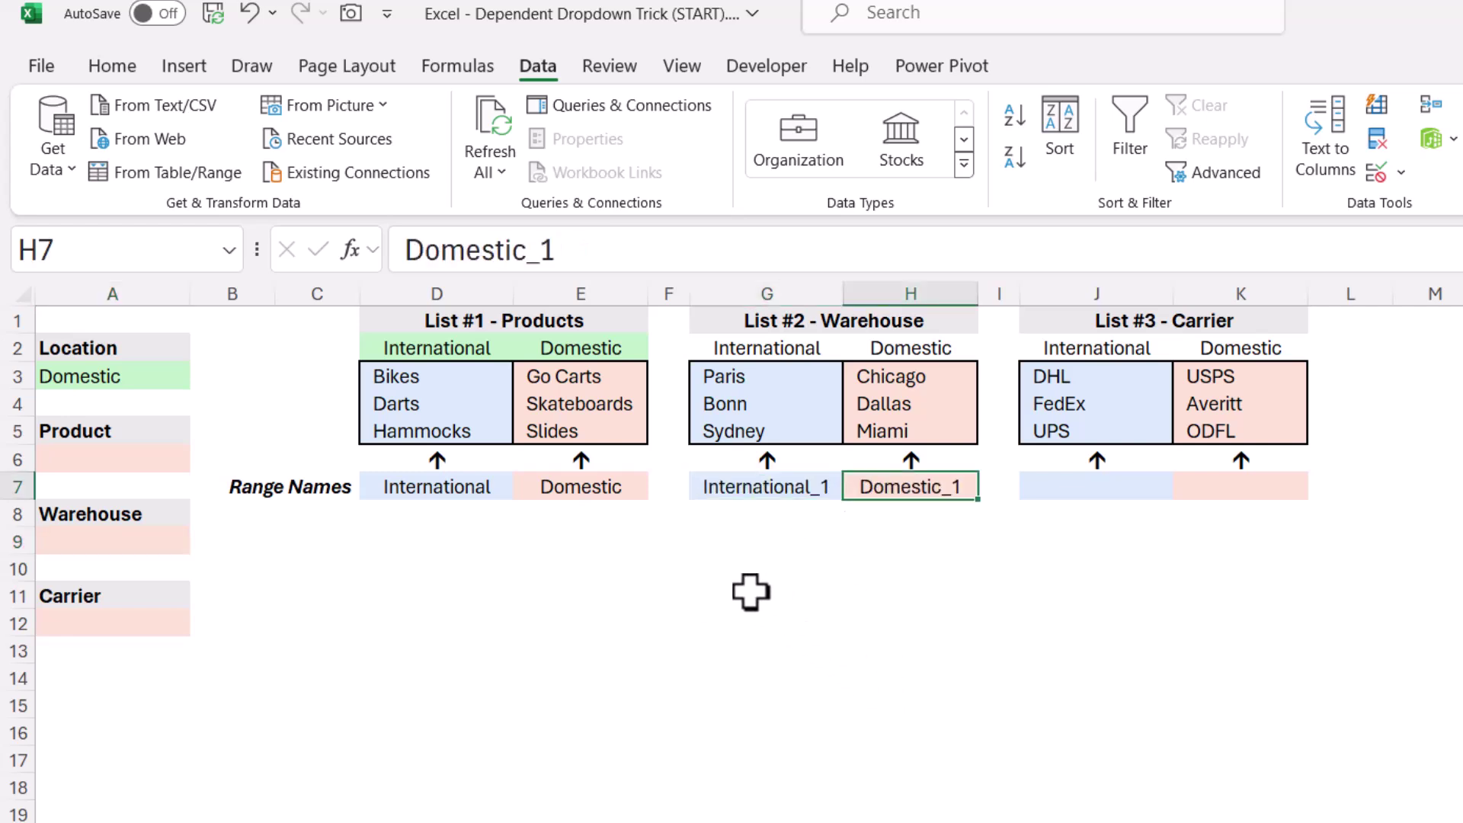
left_click(113, 541)
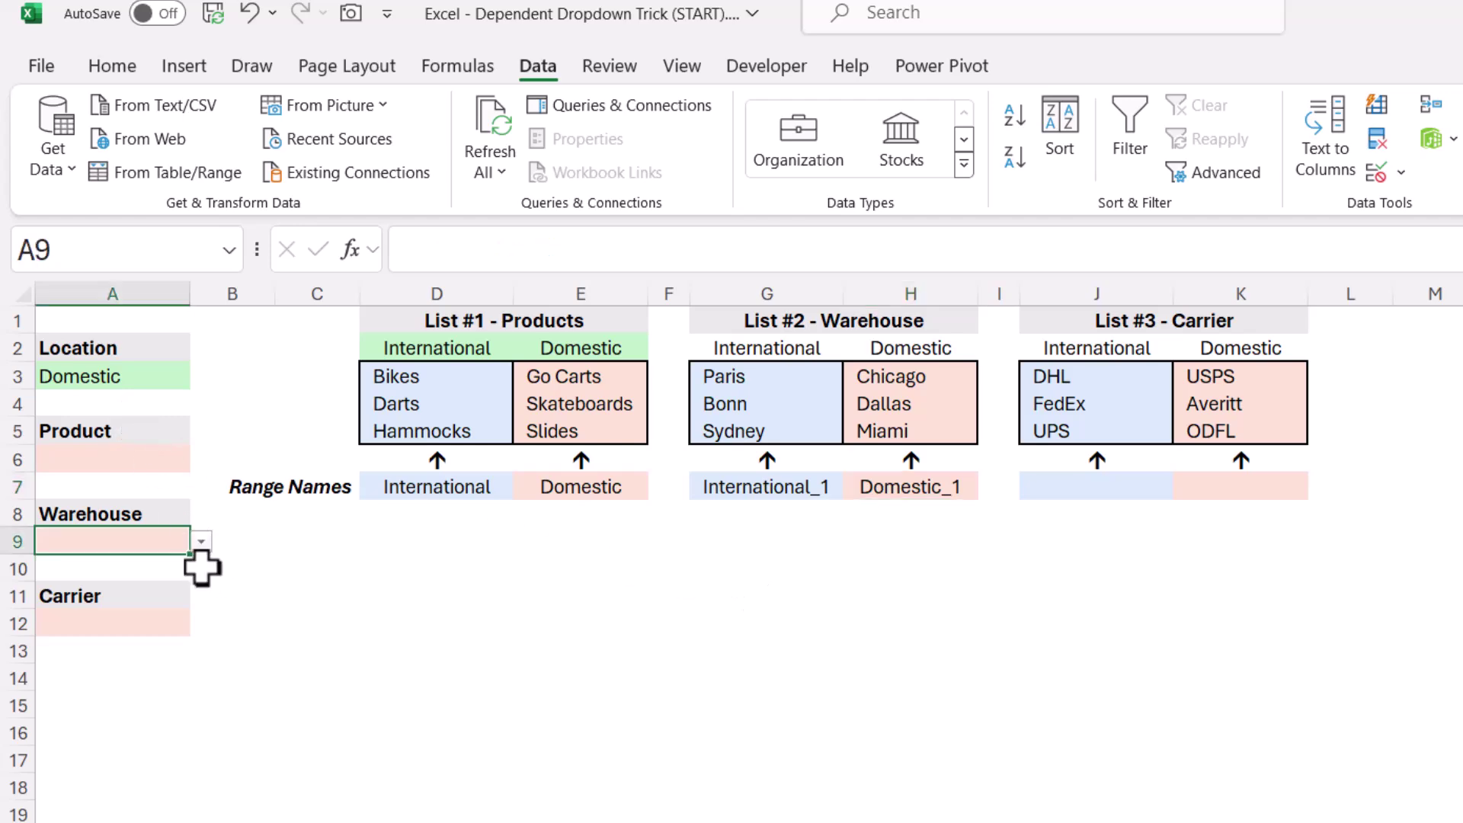
left_click(1369, 163)
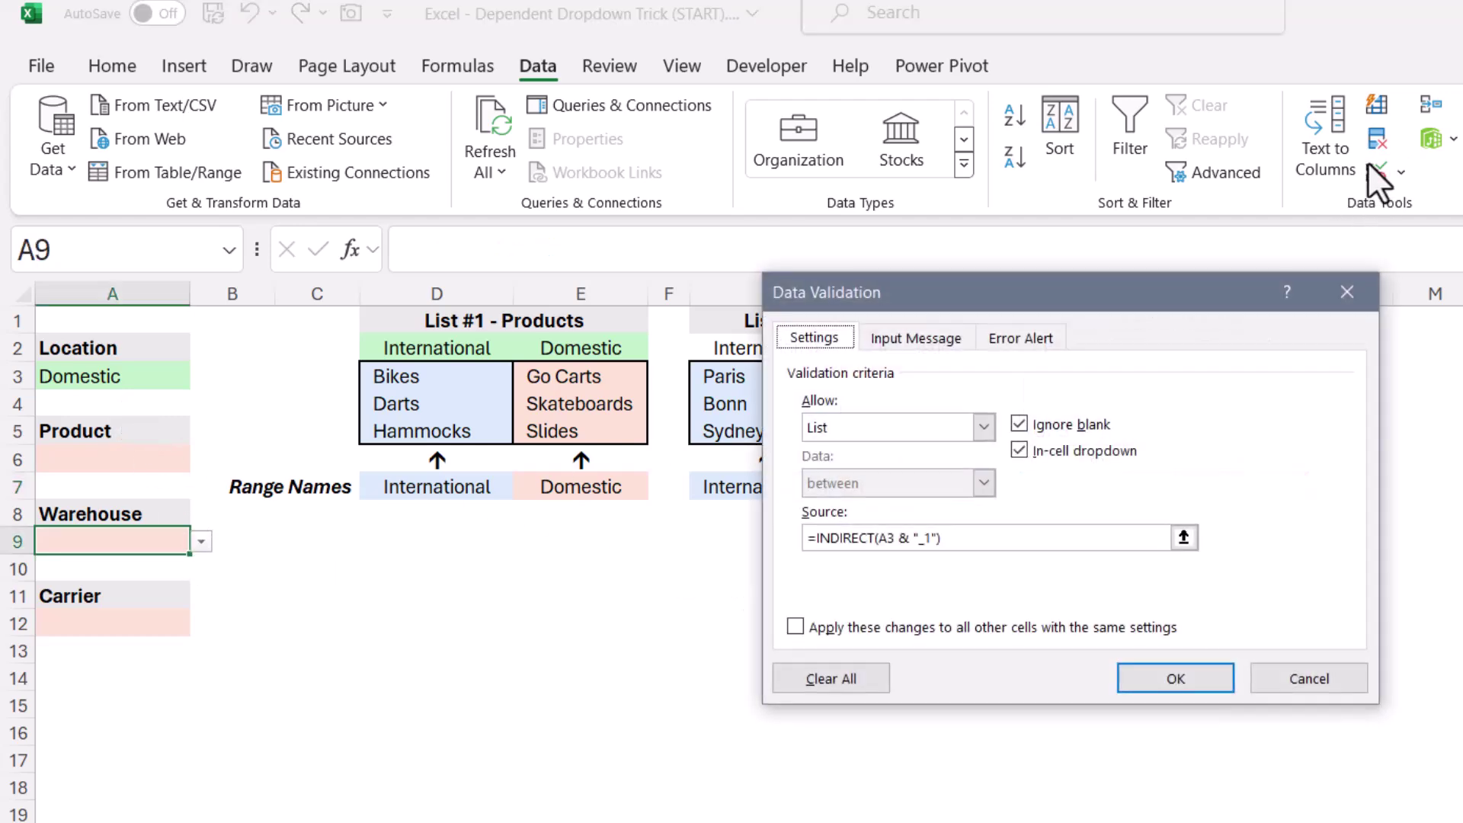
- Confirm Warehouse validation, then test International with Bikes and view its warehouse choices
left_click(1178, 677)
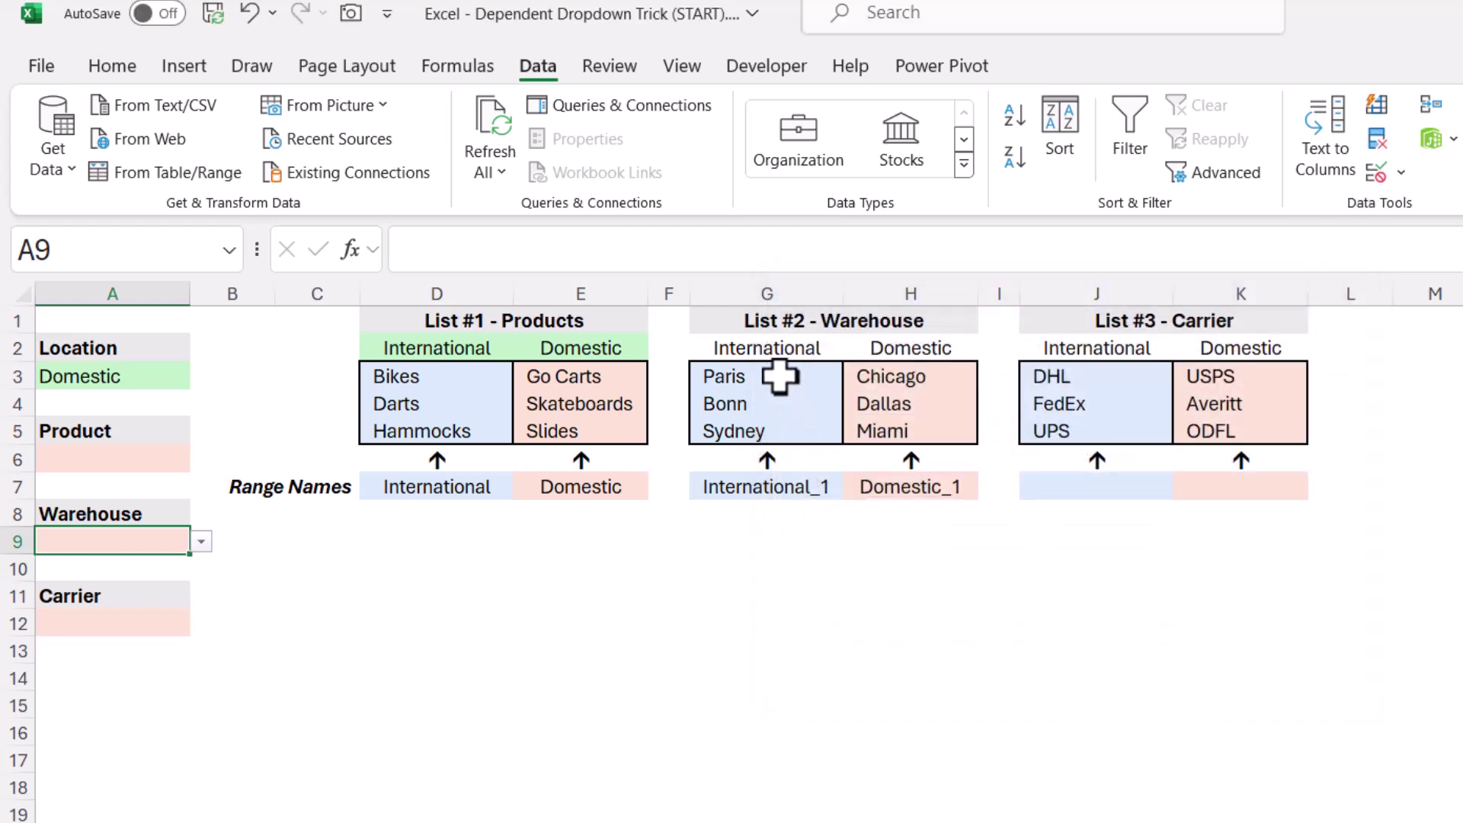
left_click_drag(784, 376, 773, 440)
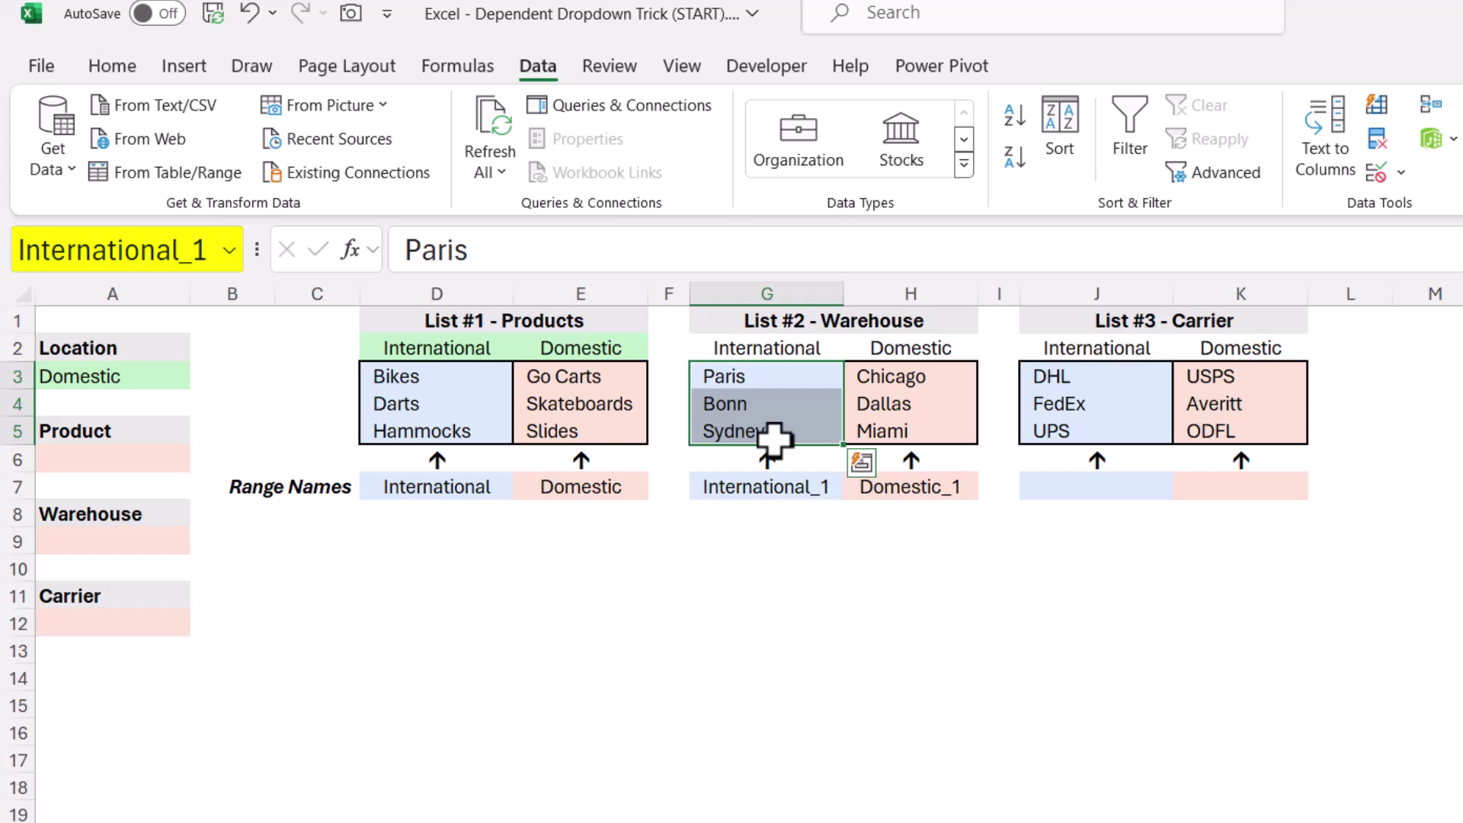
left_click_drag(888, 369, 896, 432)
left_click(168, 376)
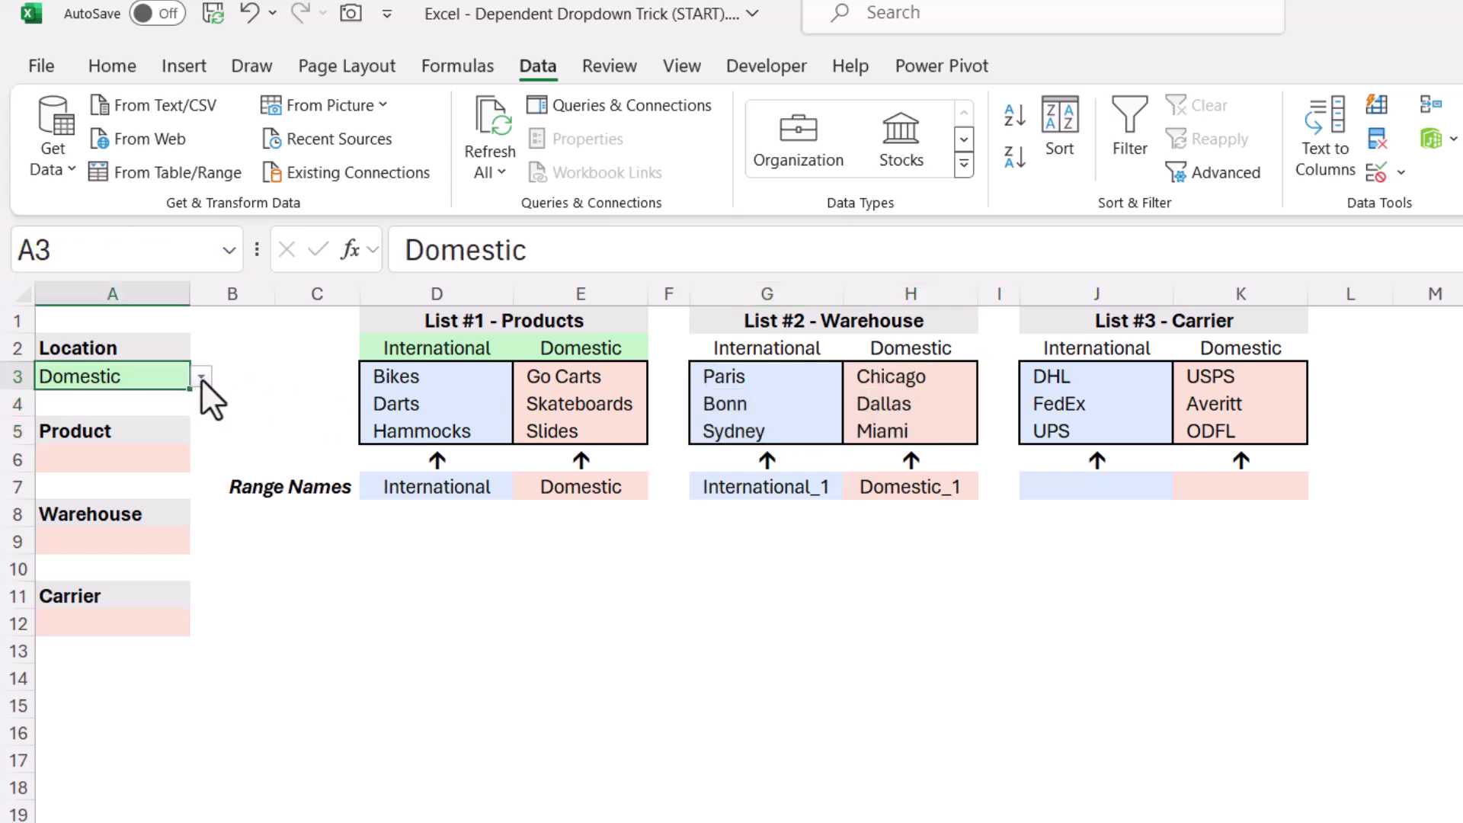
left_click(201, 378)
left_click(152, 398)
left_click(160, 455)
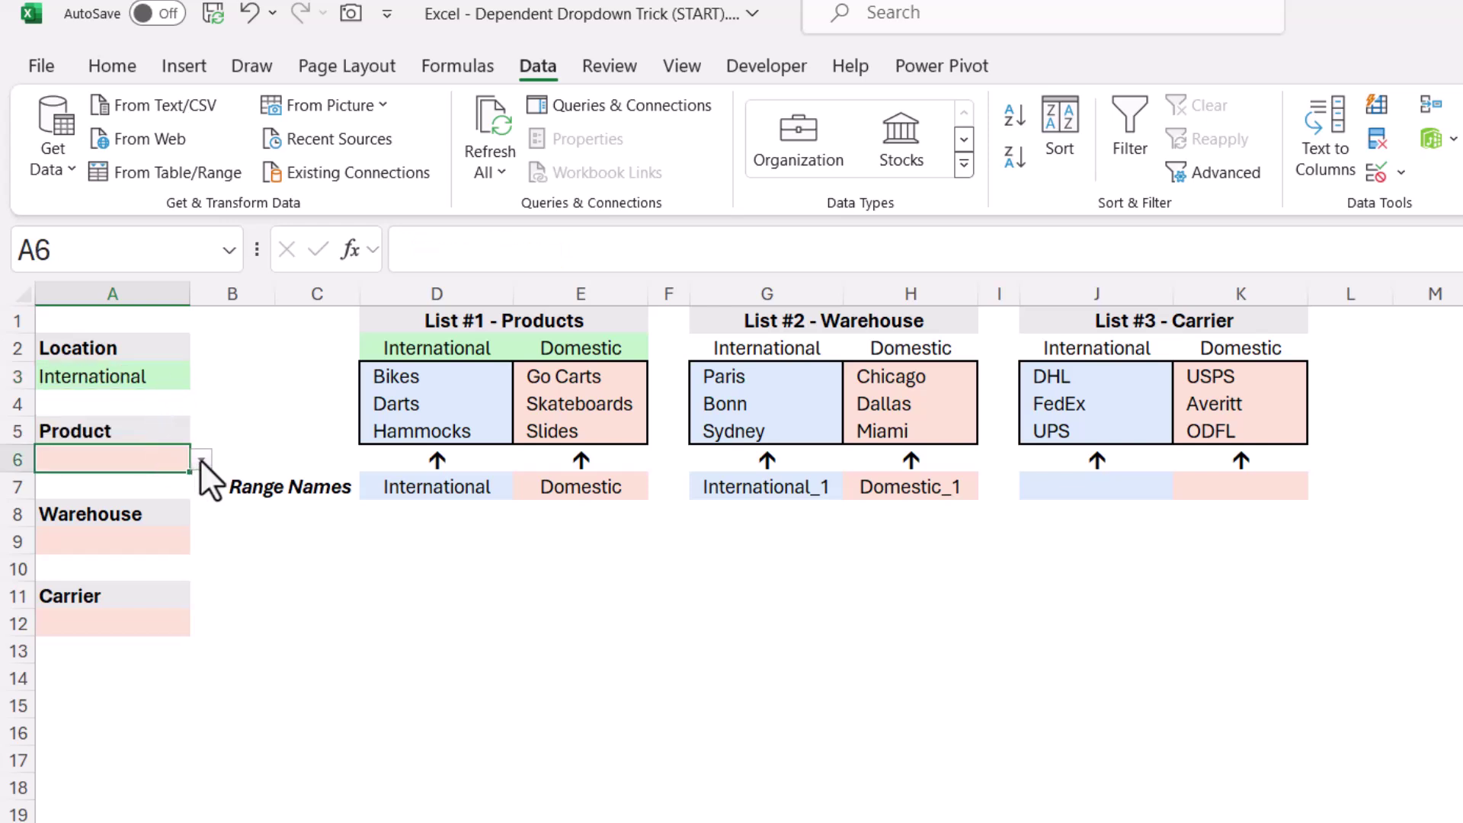
left_click(201, 459)
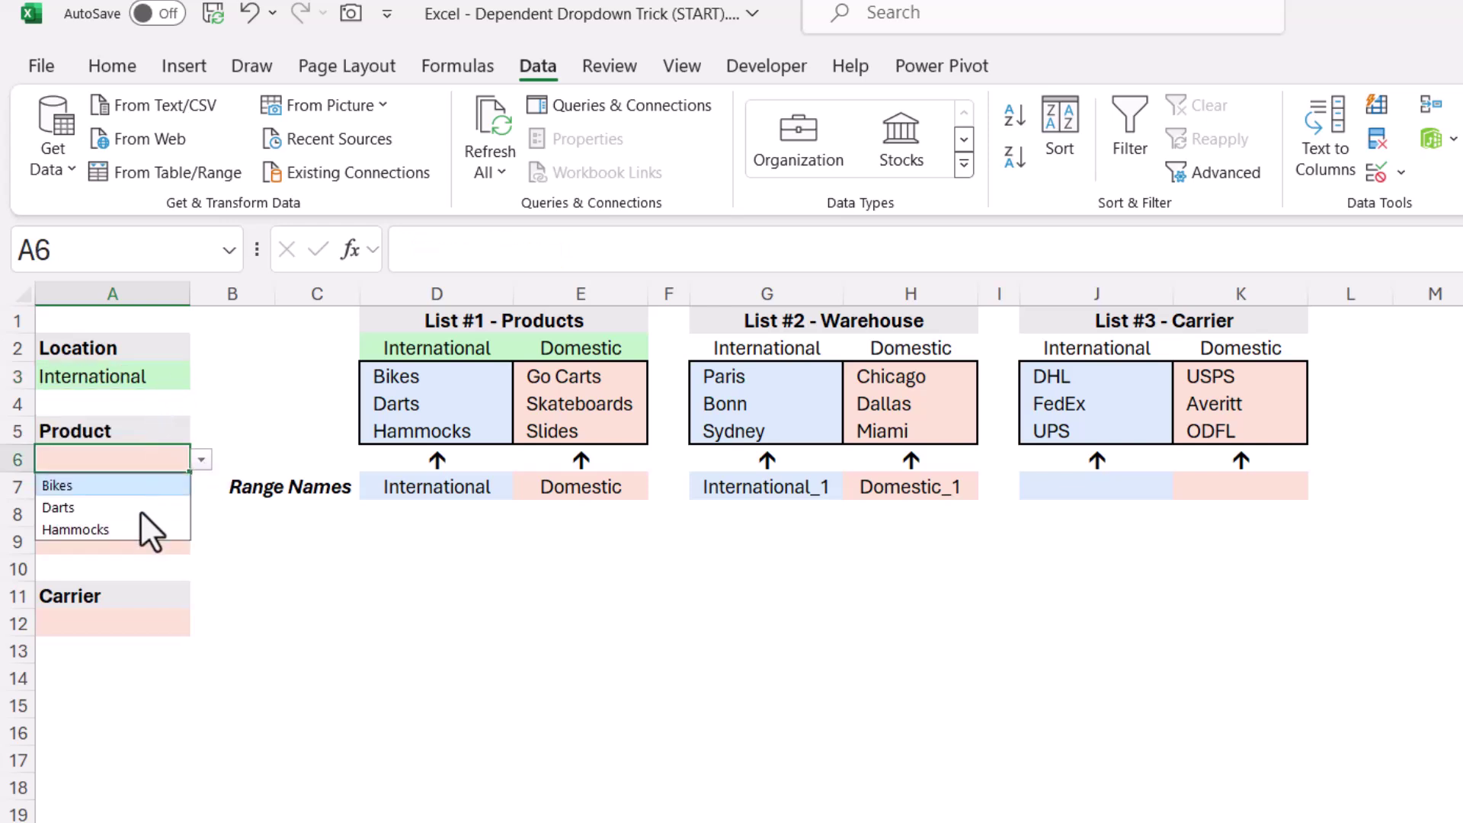
left_click(76, 485)
left_click(183, 541)
left_click(201, 541)
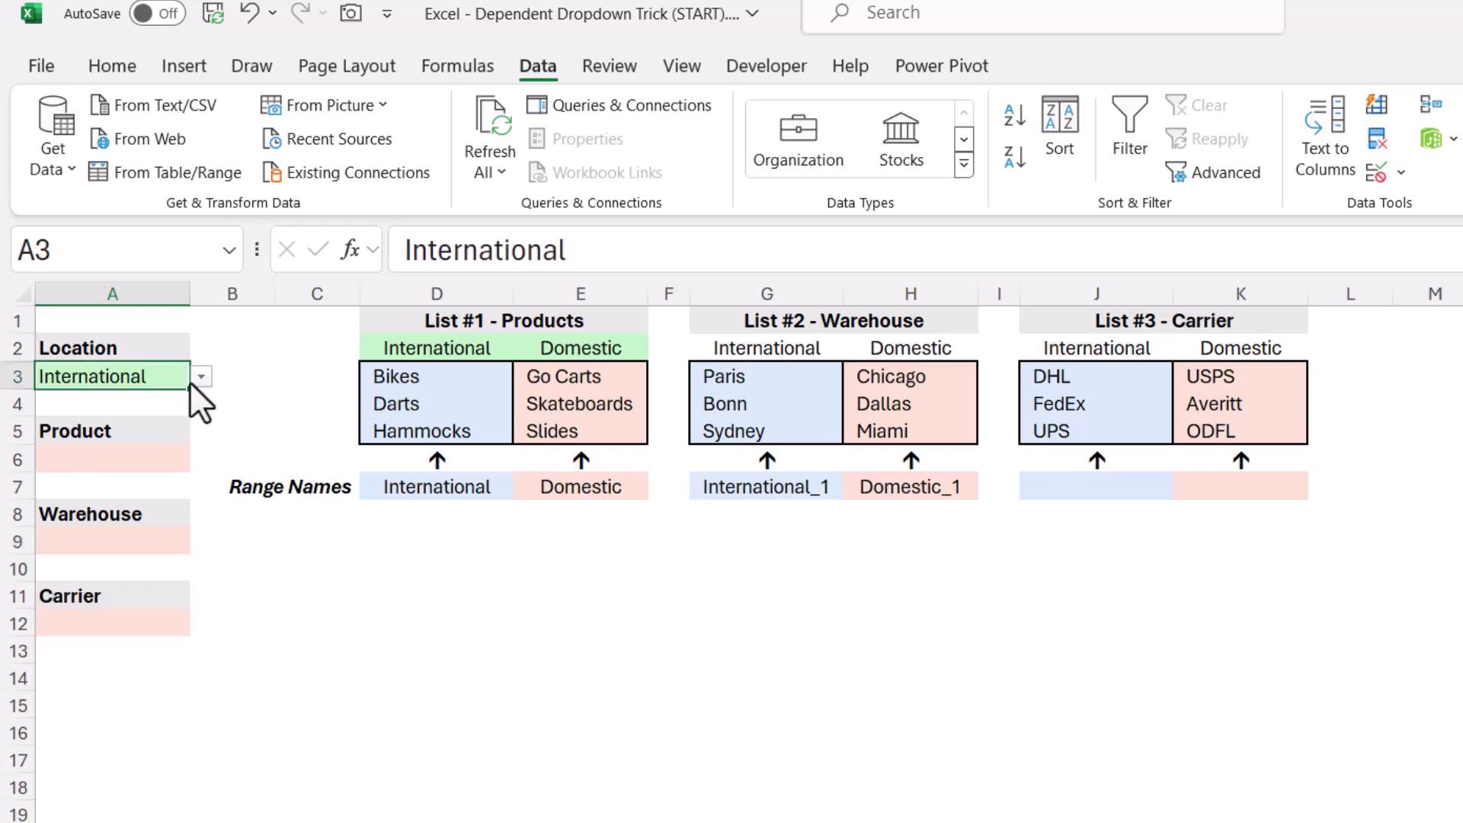
- Set Location to Domestic, Product to Skateboards and Warehouse to Dallas
left_click(200, 376)
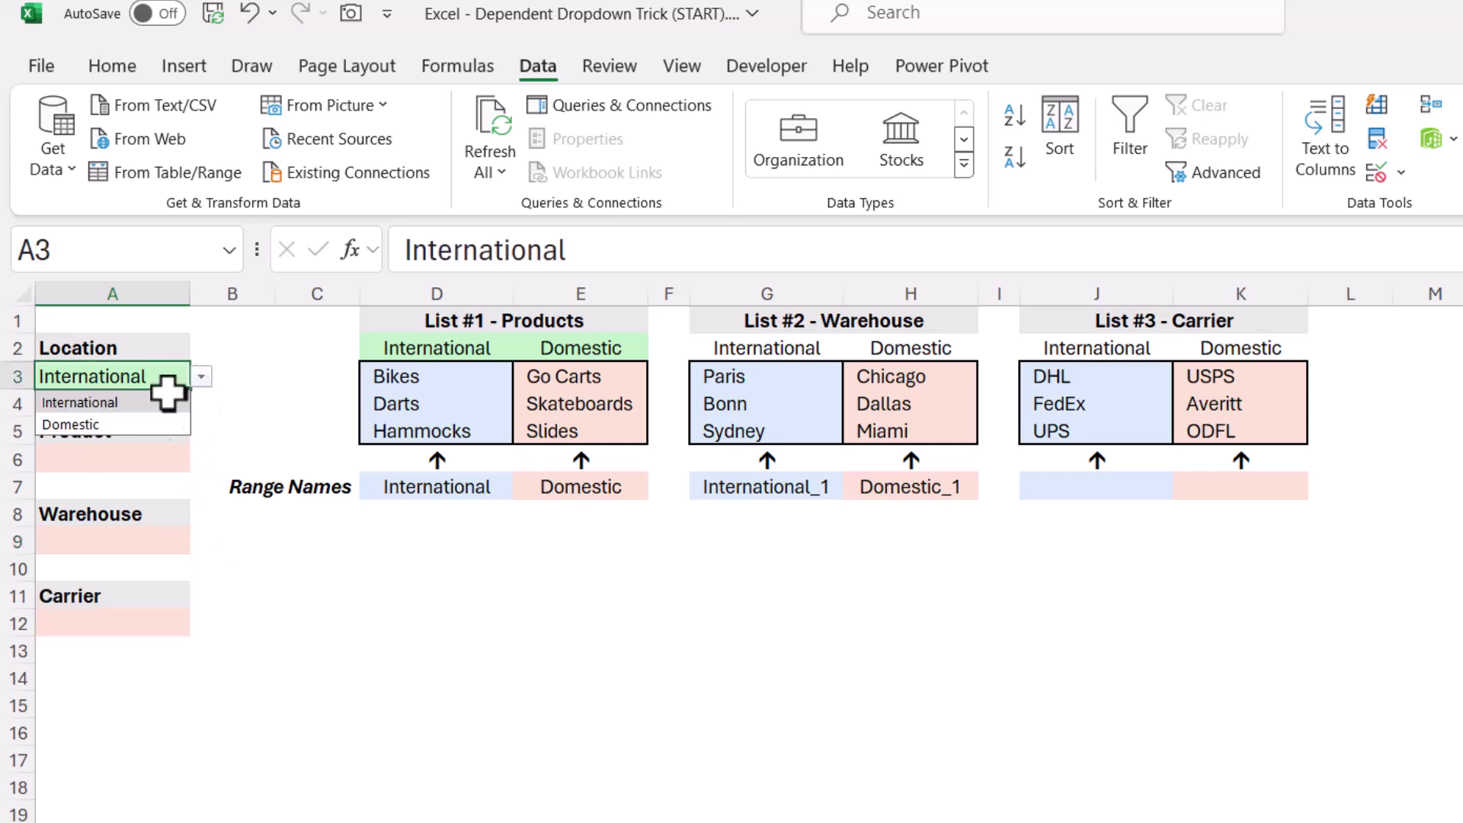
left_click(159, 427)
left_click(183, 459)
left_click(198, 459)
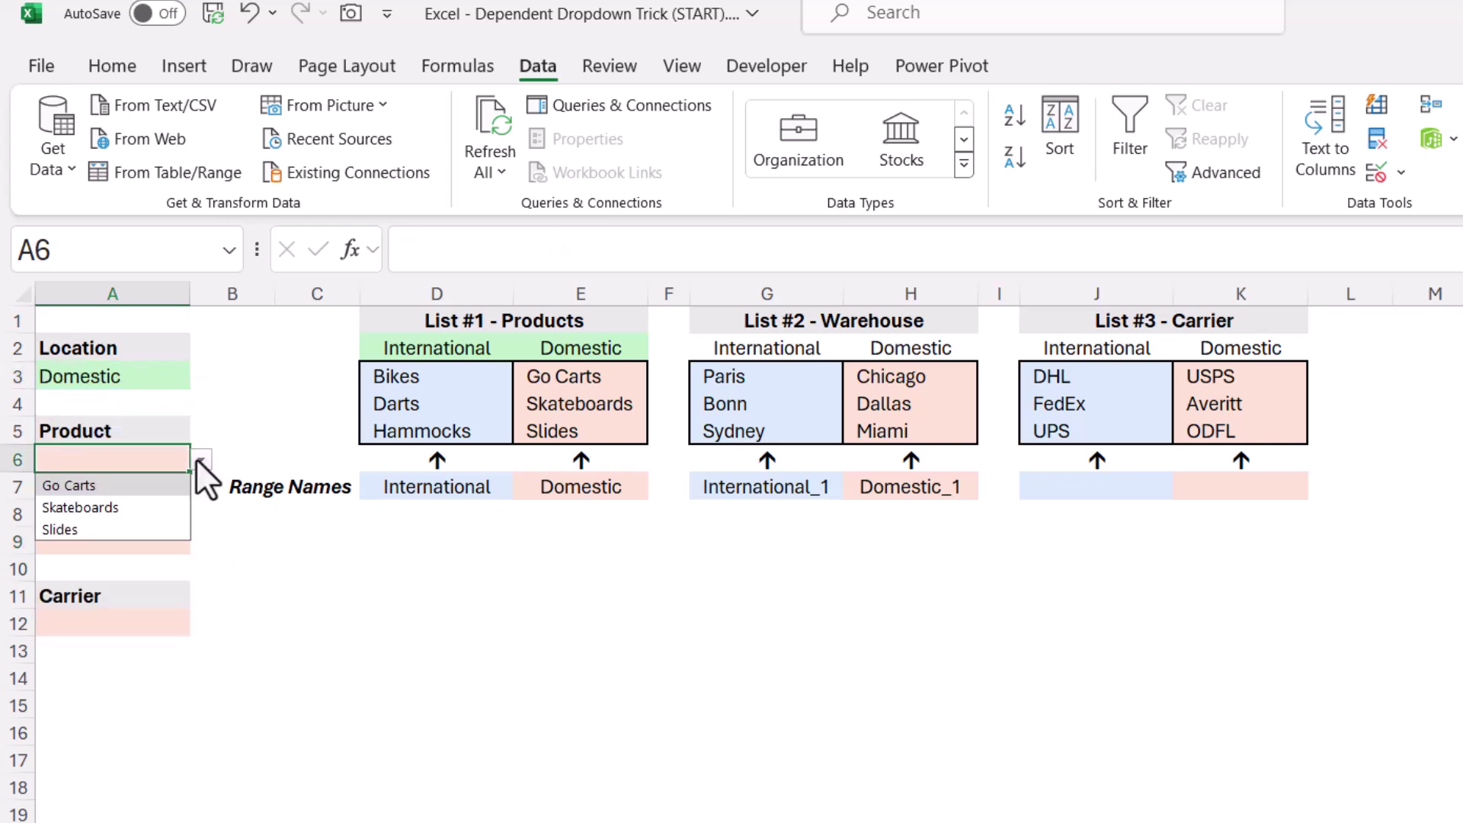
left_click(57, 507)
left_click(183, 542)
left_click(203, 542)
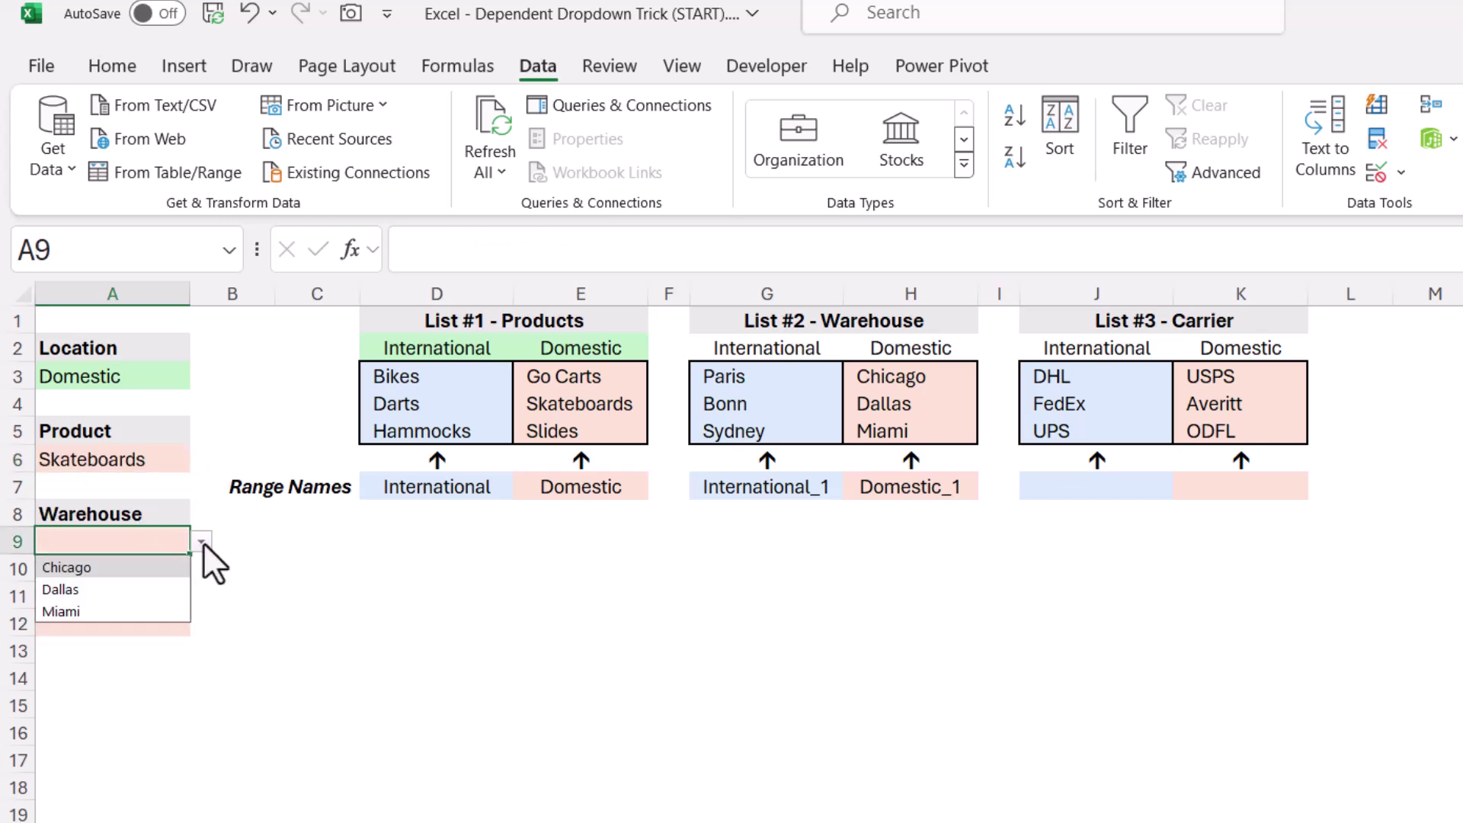
key("Down")
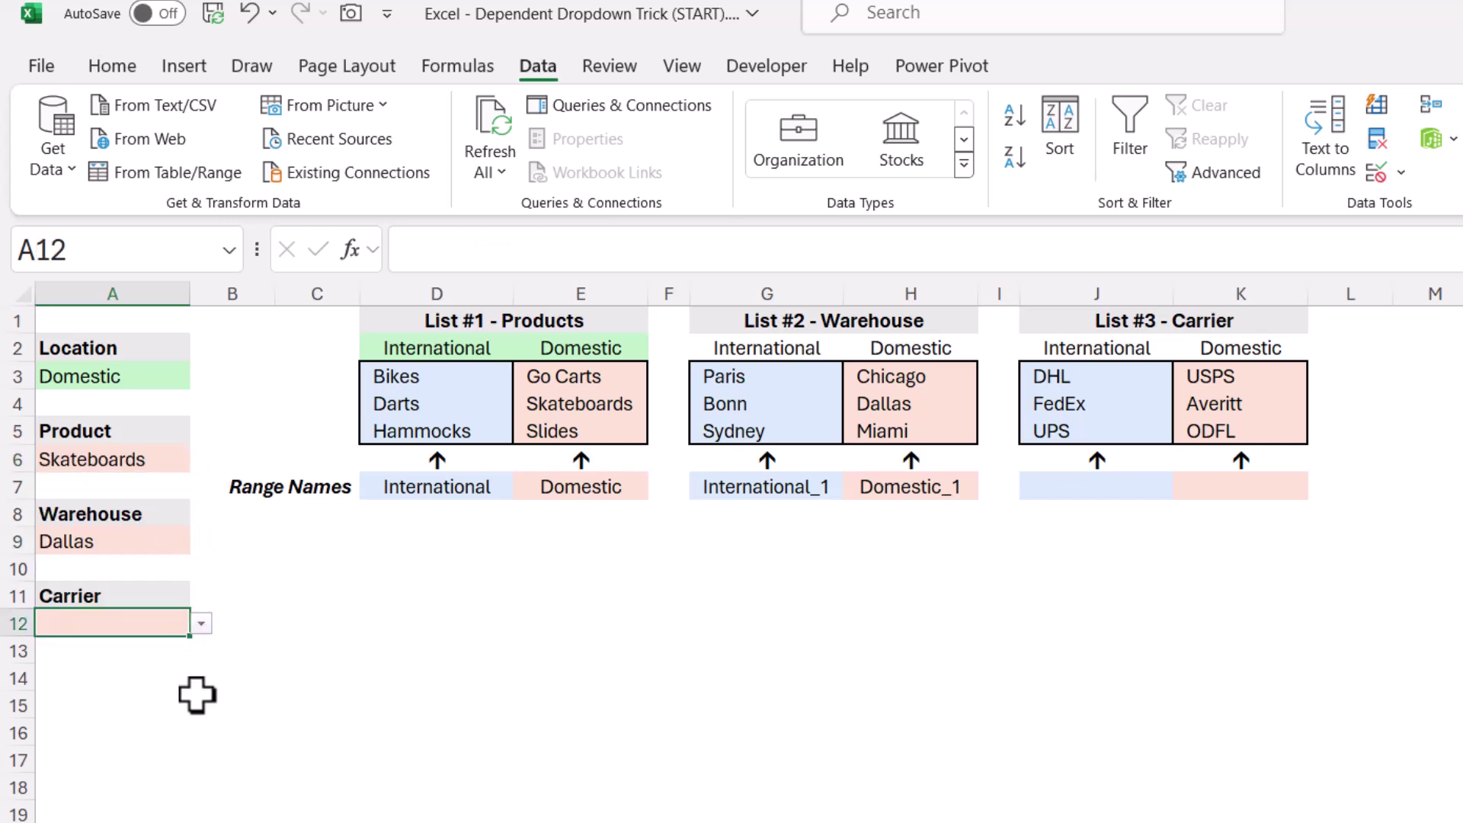
- Select the International and Domestic product and carrier lists to show their range names
left_click(160, 375)
left_click(201, 376)
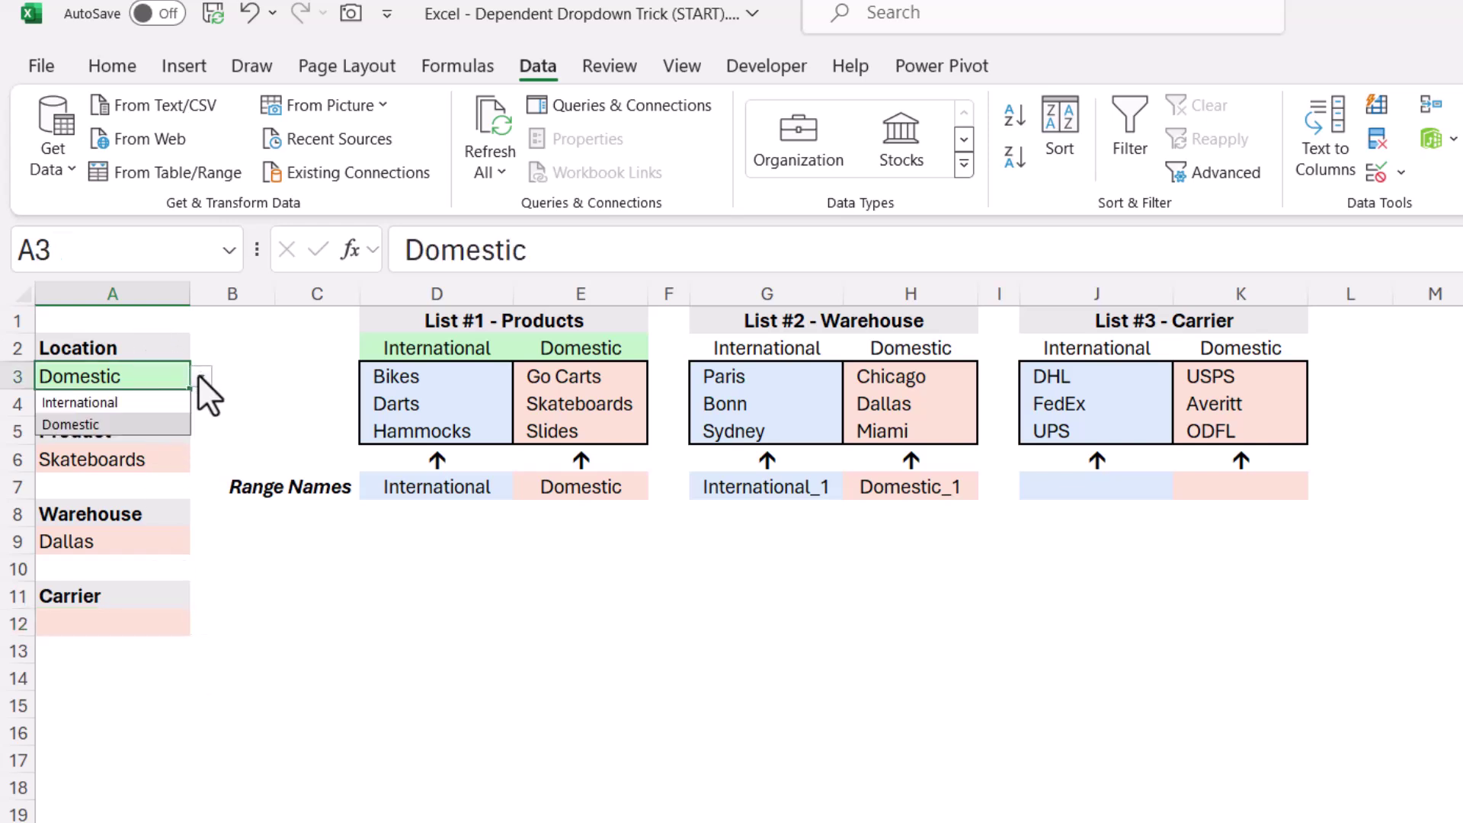
left_click_drag(369, 379, 407, 433)
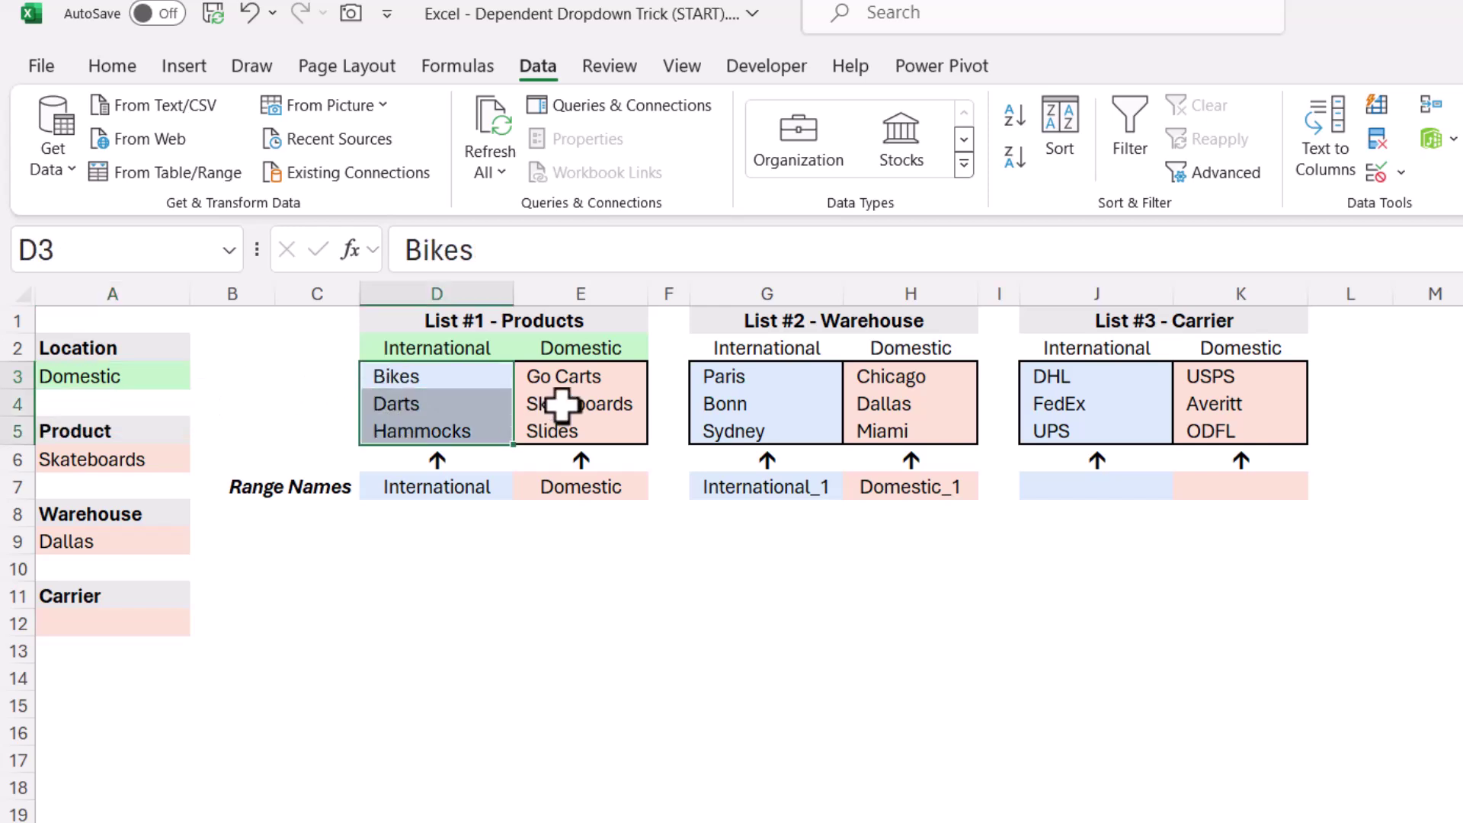
left_click_drag(564, 376, 579, 432)
left_click_drag(1103, 379, 1109, 438)
left_click_drag(1234, 377, 1249, 442)
- Label J7 International_2 and K7 Domestic_2, then select J3:J5 and K3:K5 to verify their names
left_click(1066, 488)
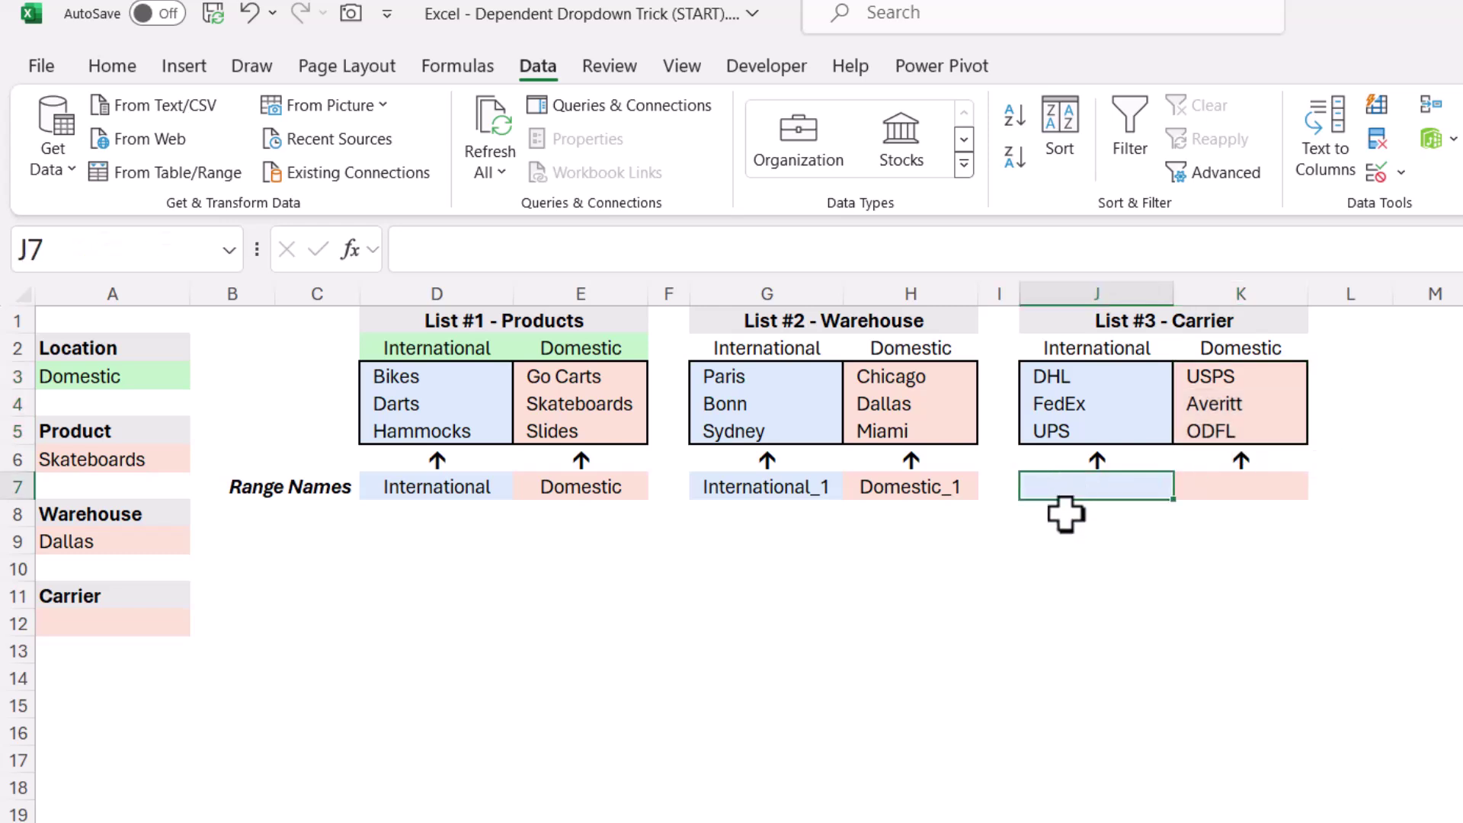
type("International_2")
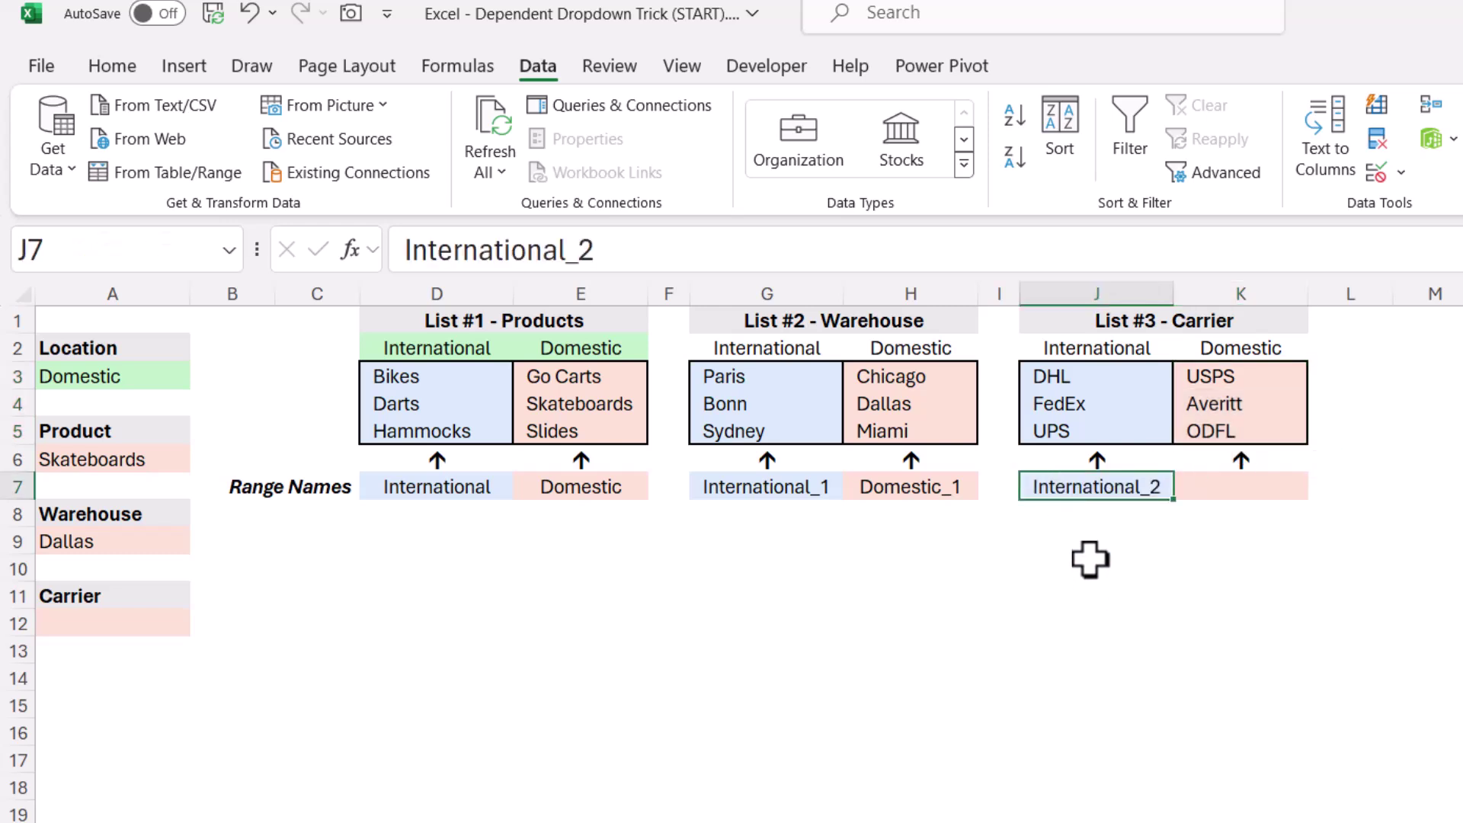
key("Right")
type("Domestic_2")
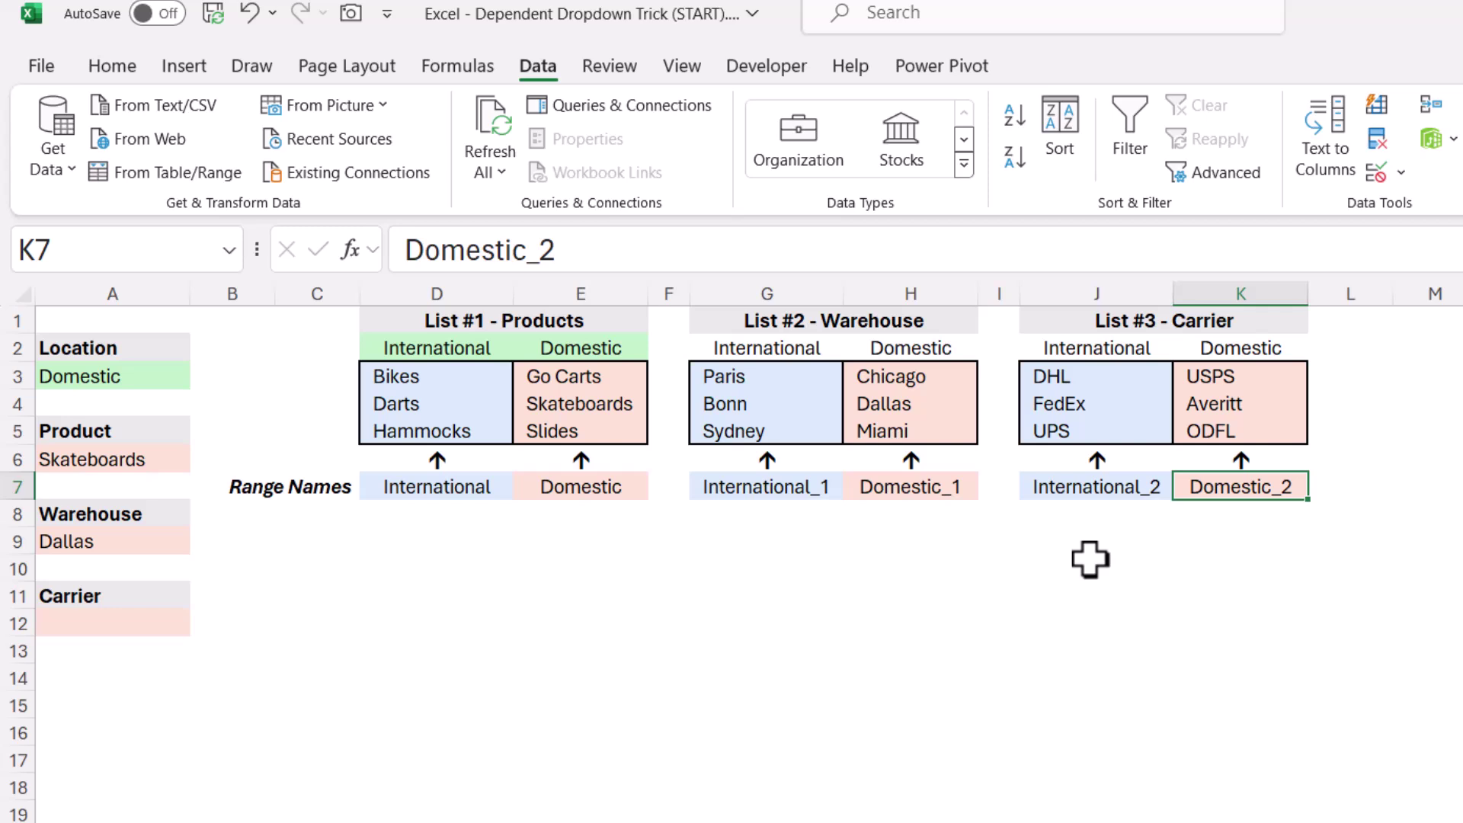
left_click_drag(1095, 377, 1100, 436)
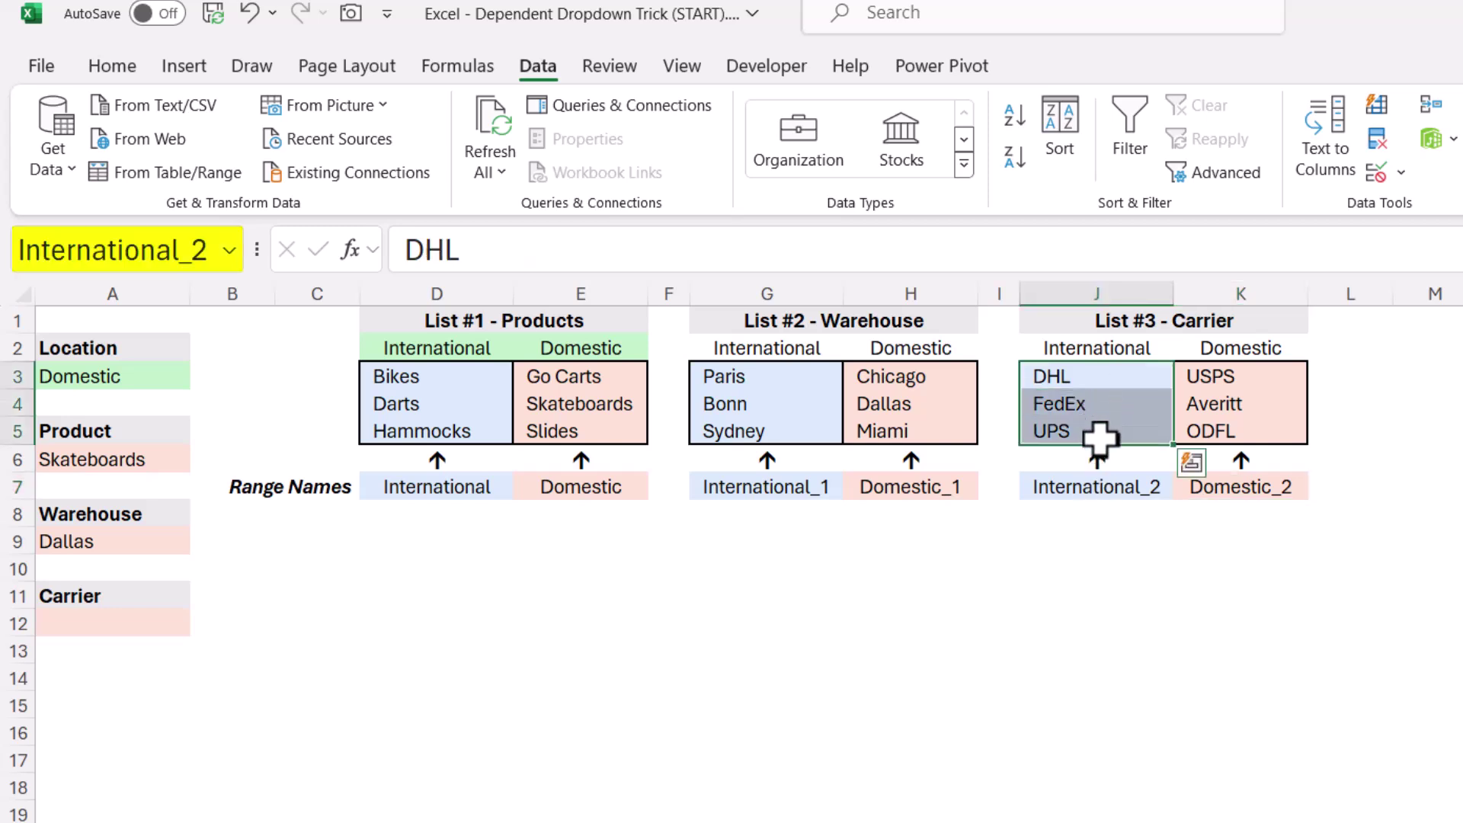
left_click_drag(1235, 378, 1241, 432)
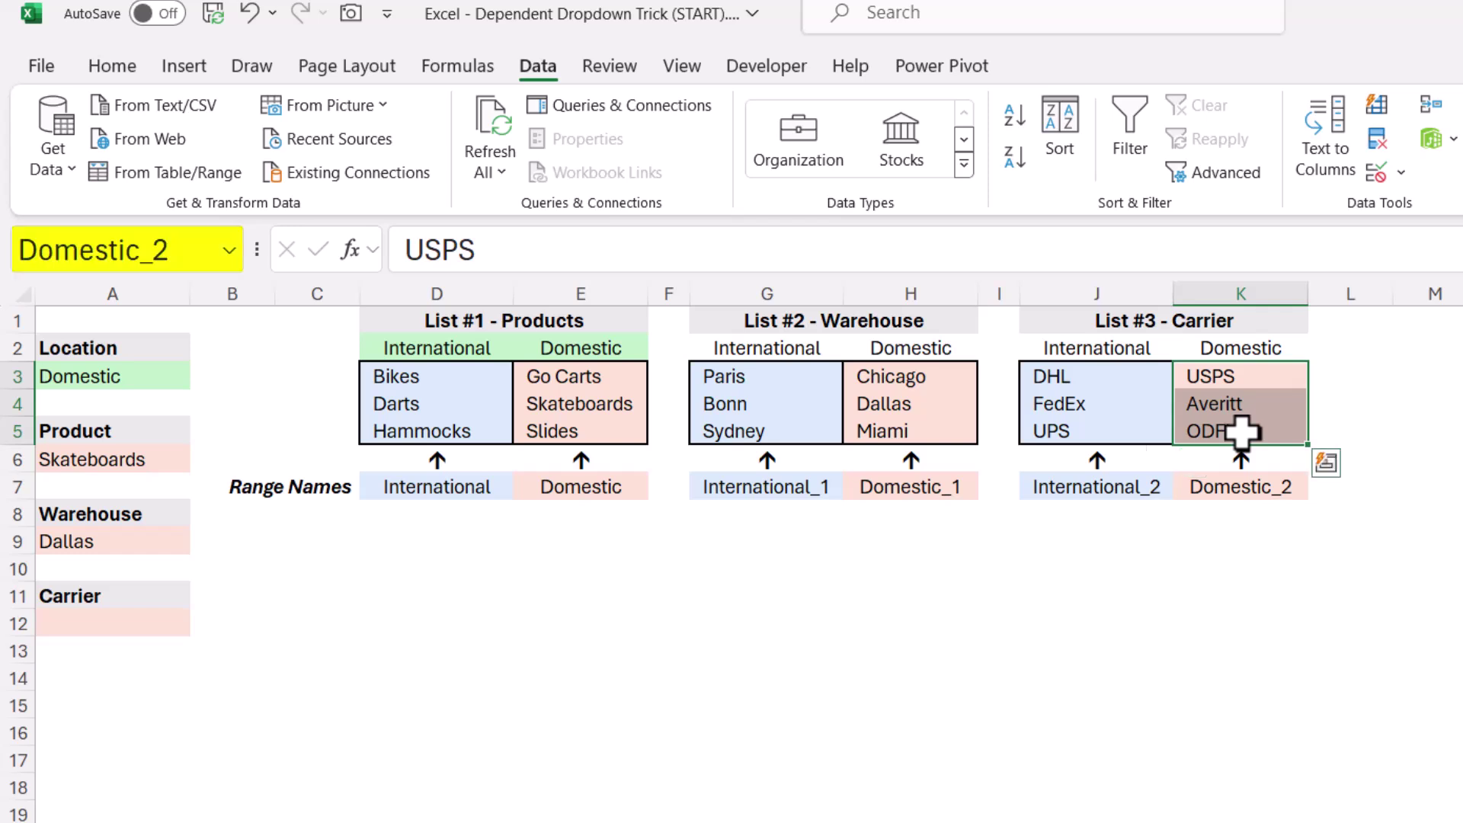
- Confirm that Carrier cell A12's validation list source is =INDIRECT($A$3 & "_2")
left_click(168, 623)
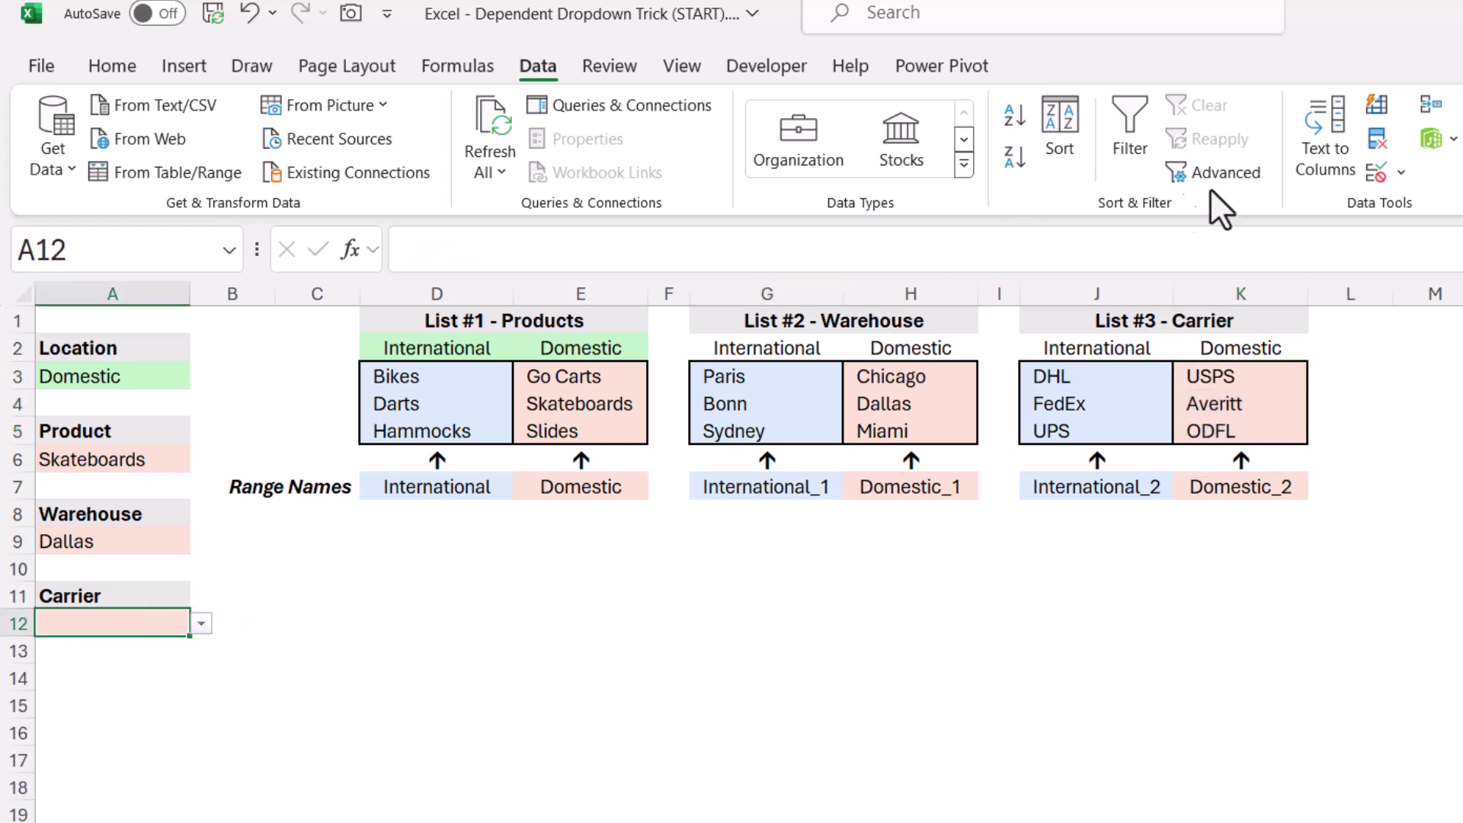
left_click(1374, 173)
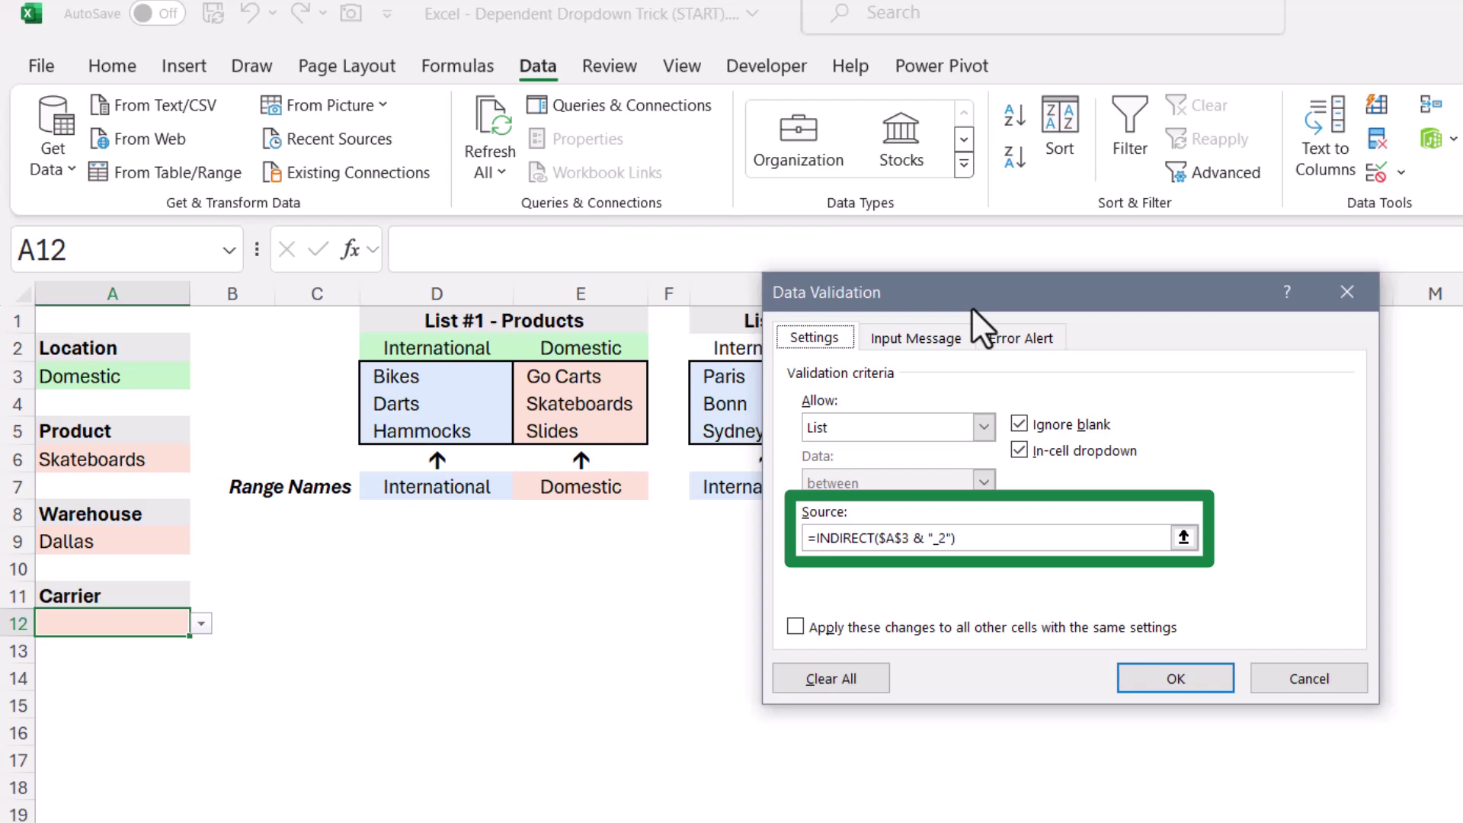
left_click(1209, 688)
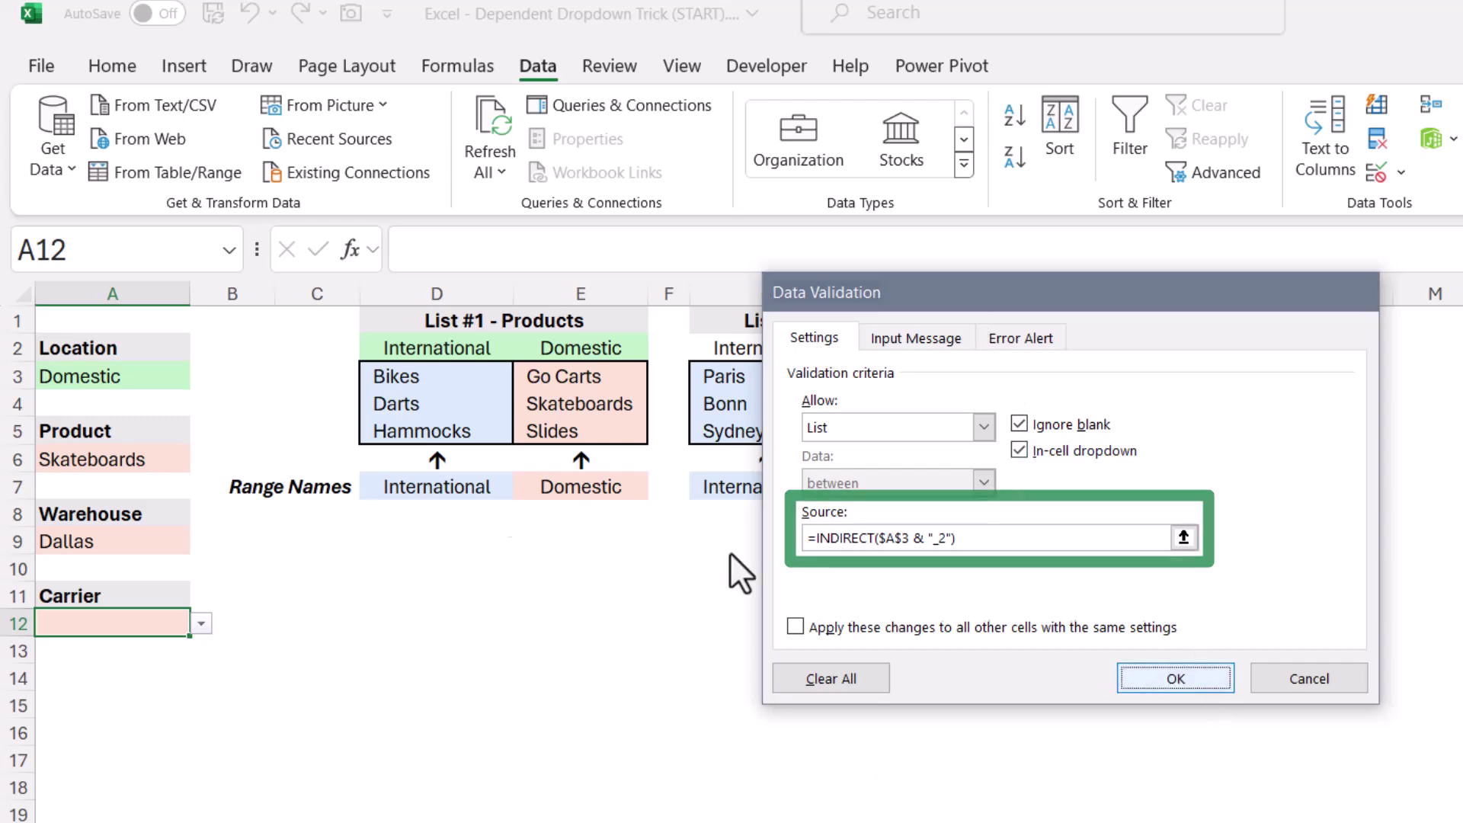
- Choose Averitt in A12's Carrier dropdown, then reopen the carrier list
left_click(202, 623)
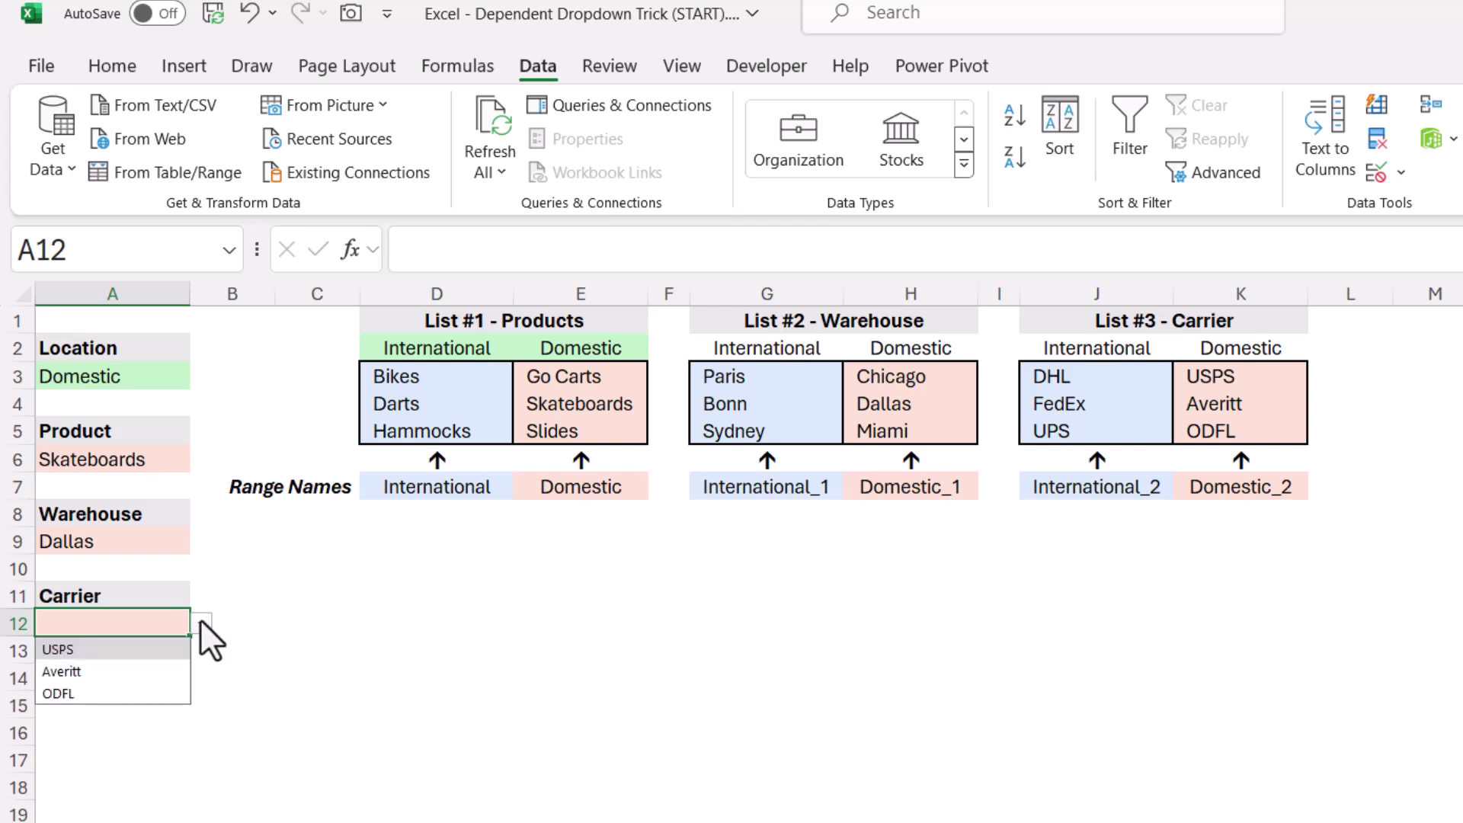
left_click(200, 377)
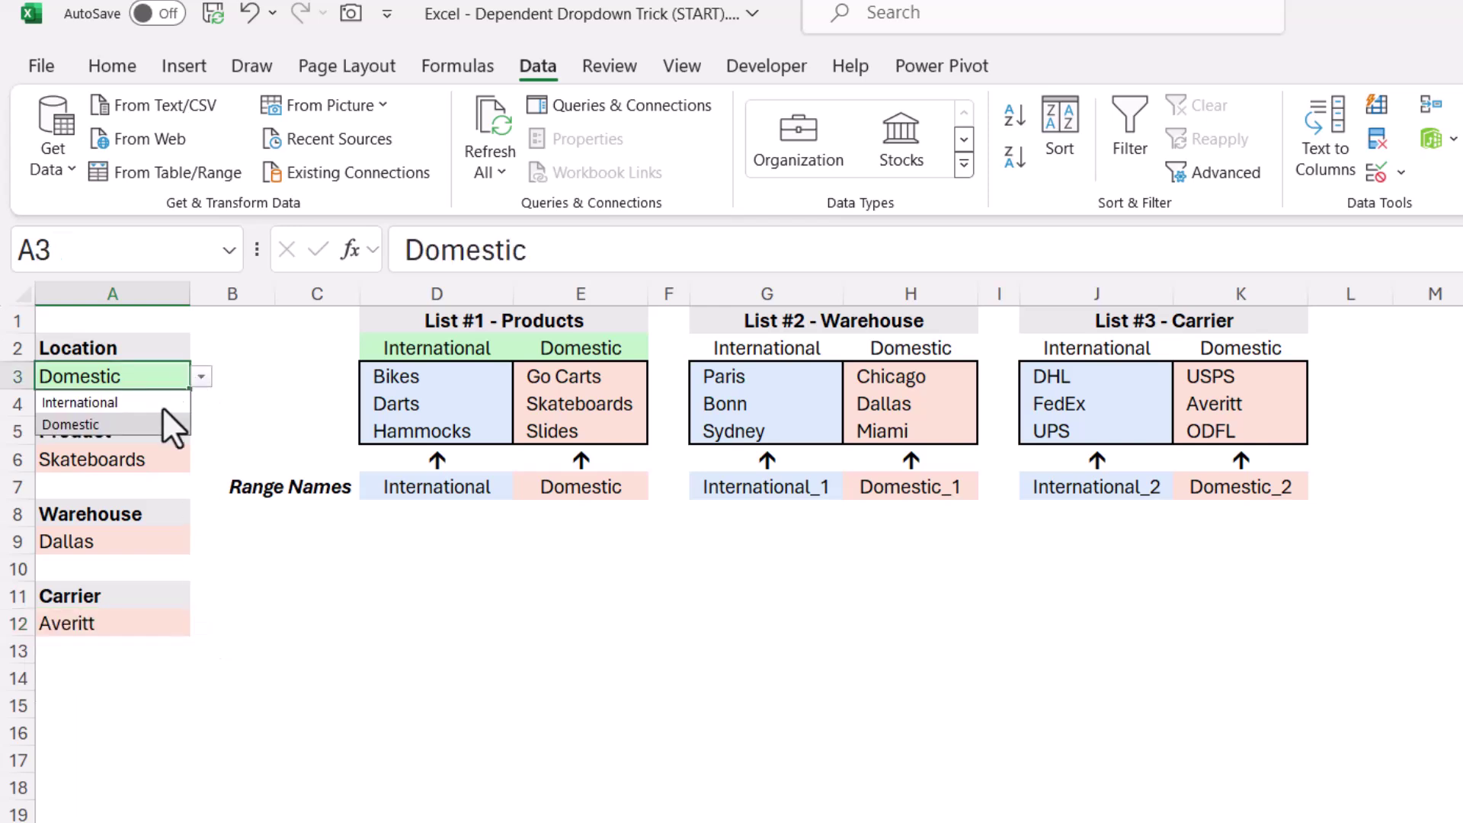
left_click(160, 422)
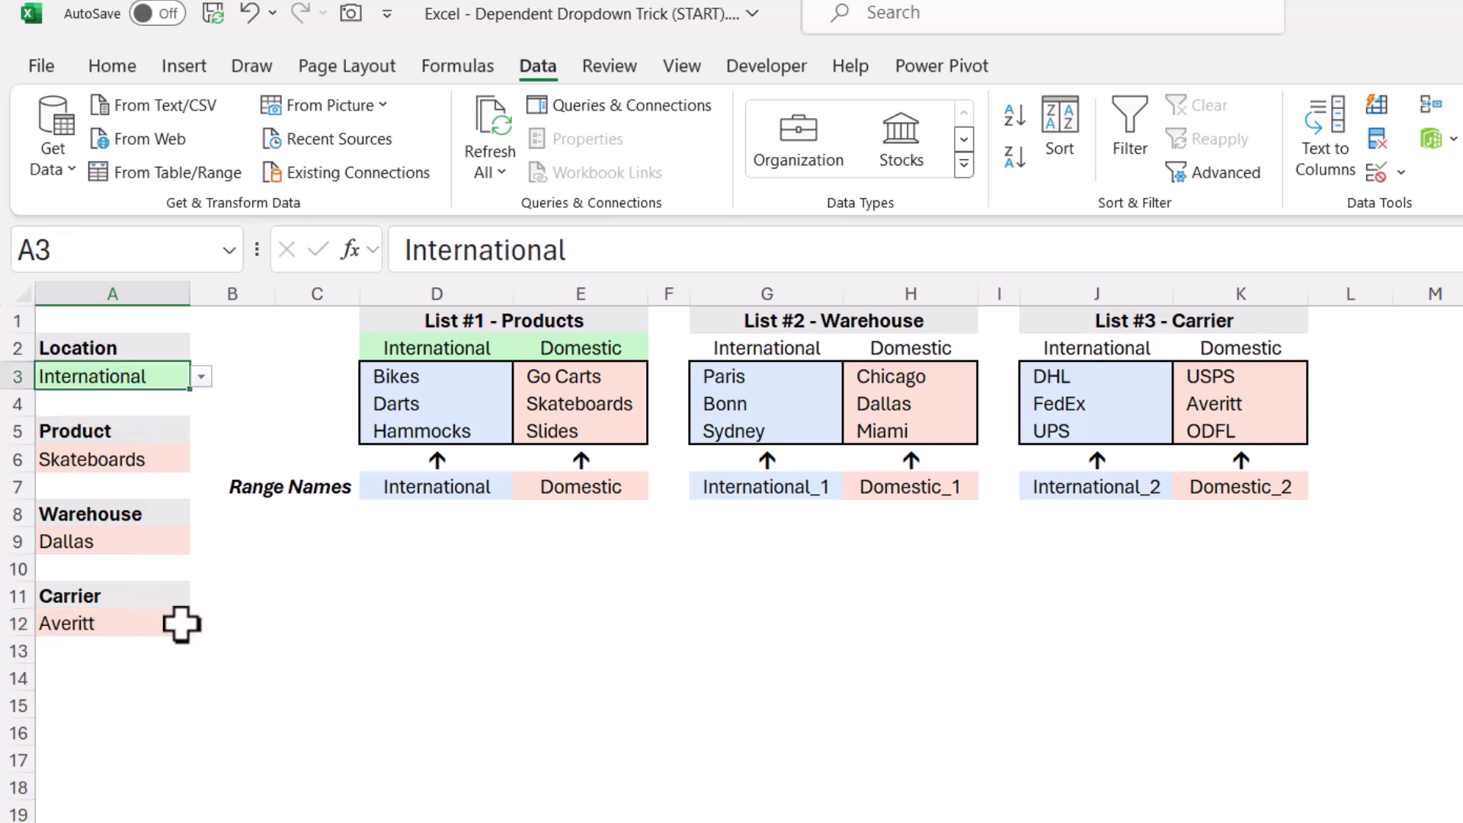
left_click(180, 624)
left_click(201, 623)
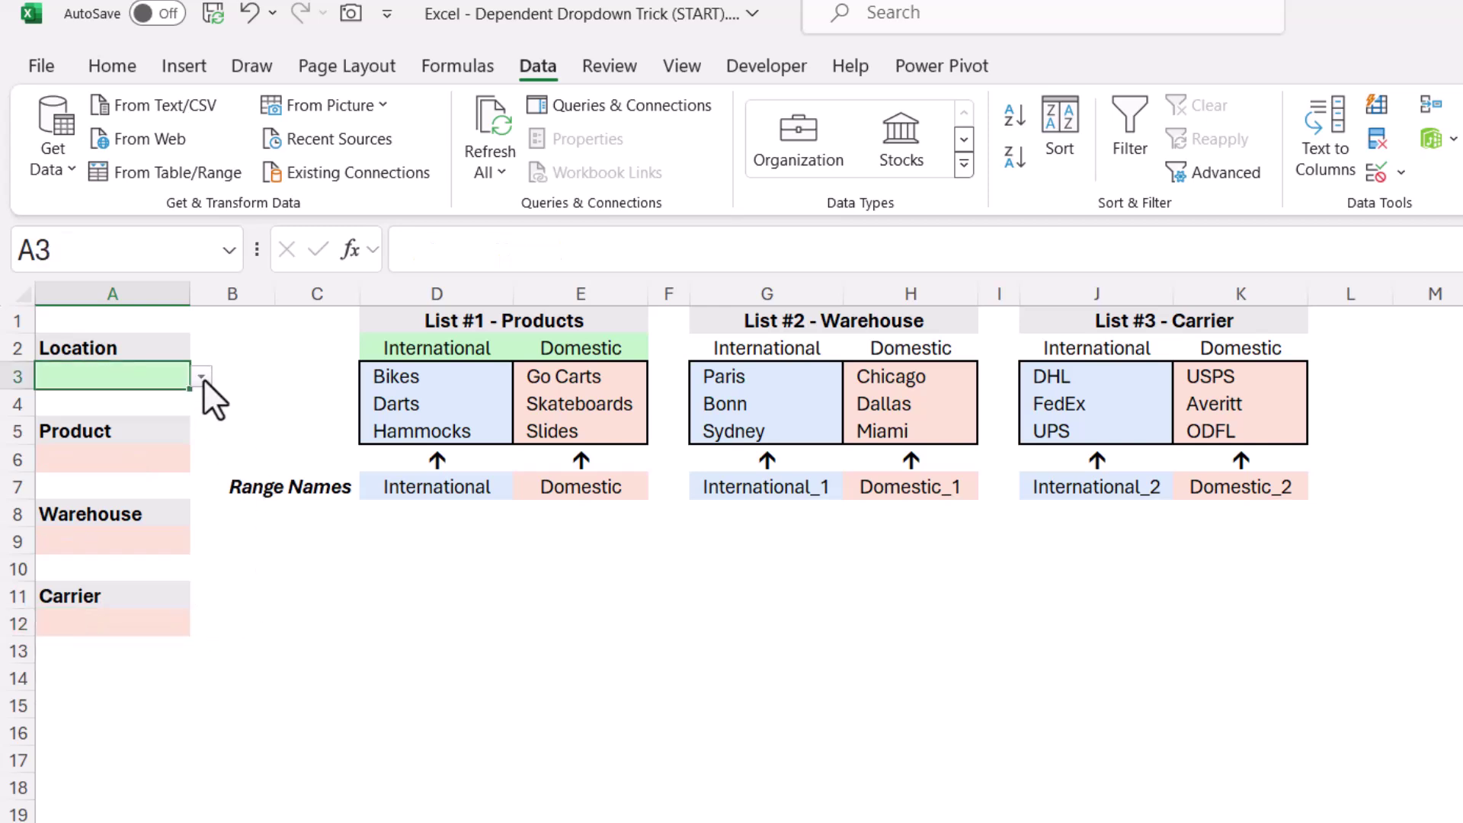
- Set Location to International, then pick Bikes, Bonn and FedEx as Product, Warehouse and Carrier
left_click(201, 377)
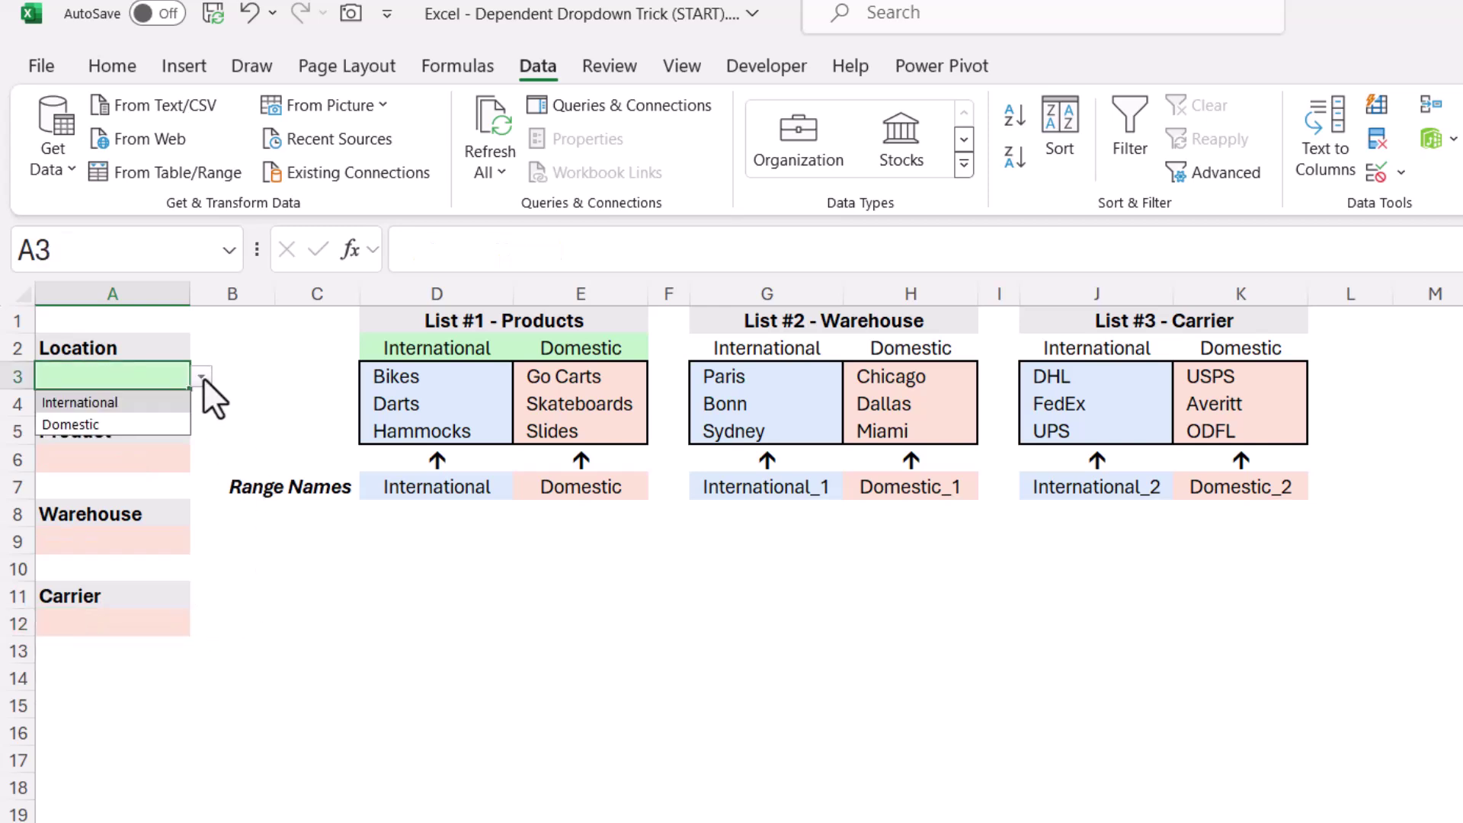
left_click(157, 401)
left_click(151, 462)
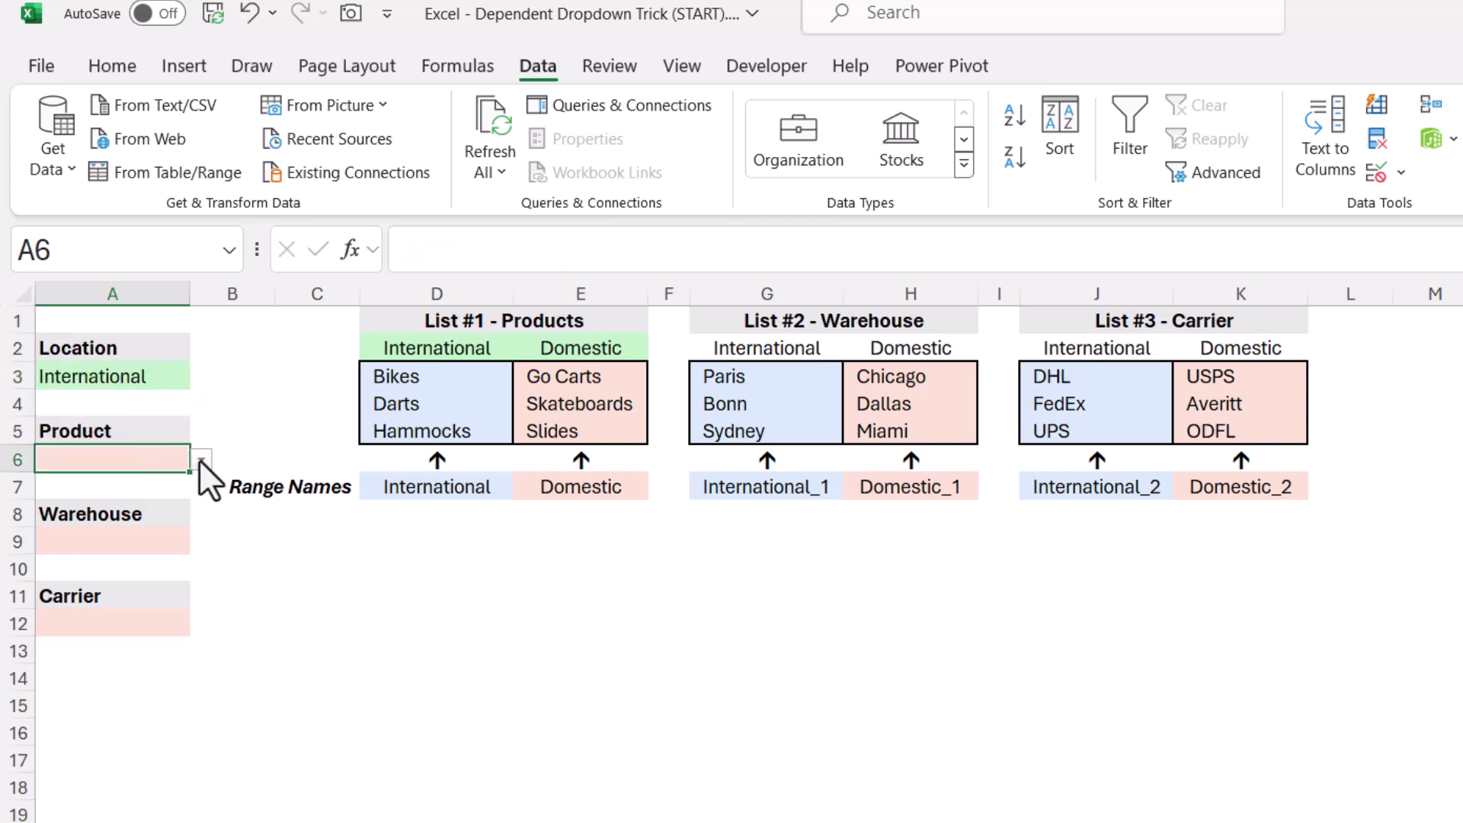
left_click(200, 459)
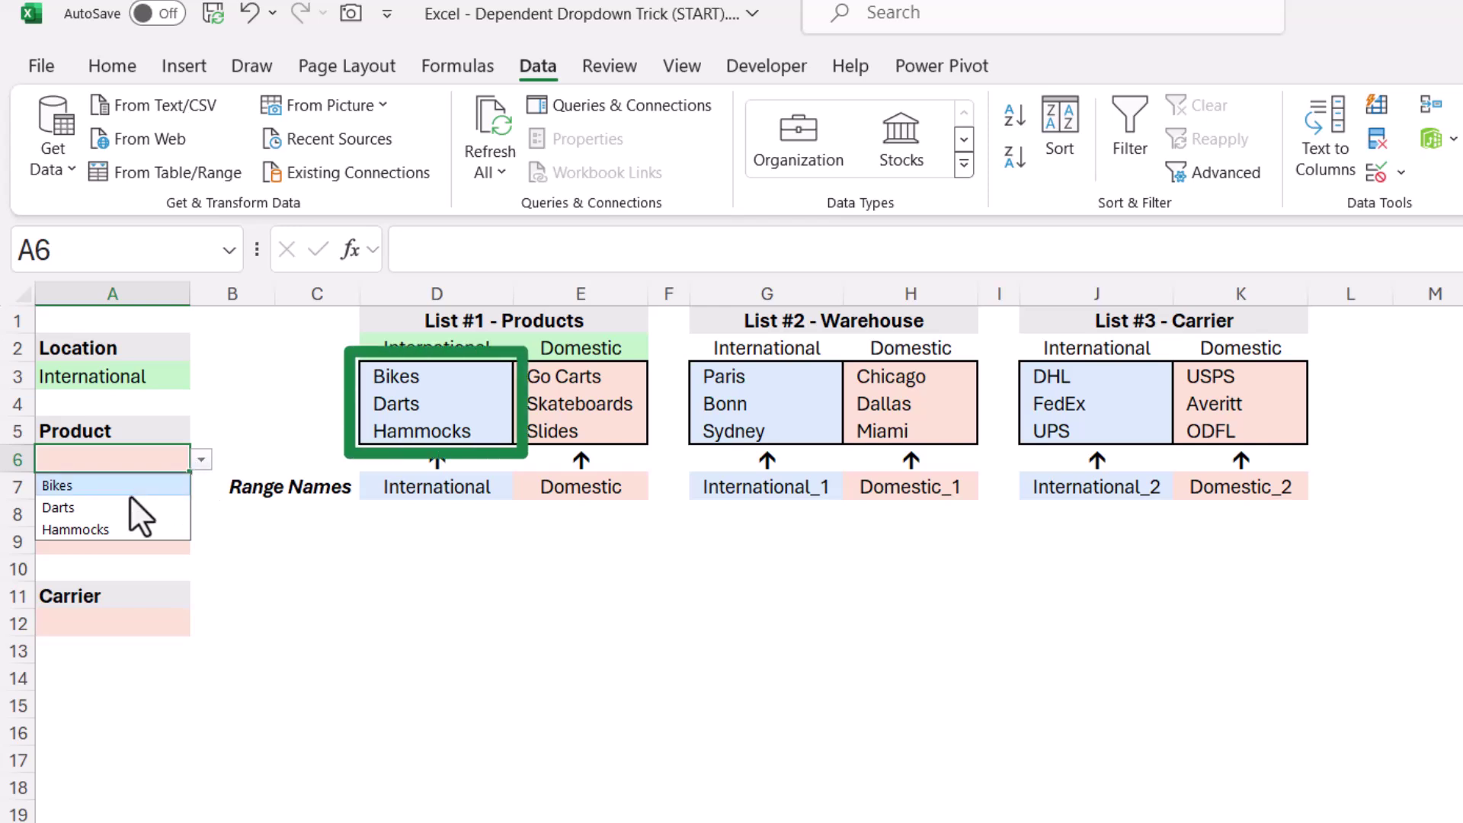
left_click(64, 485)
left_click(156, 543)
left_click(203, 542)
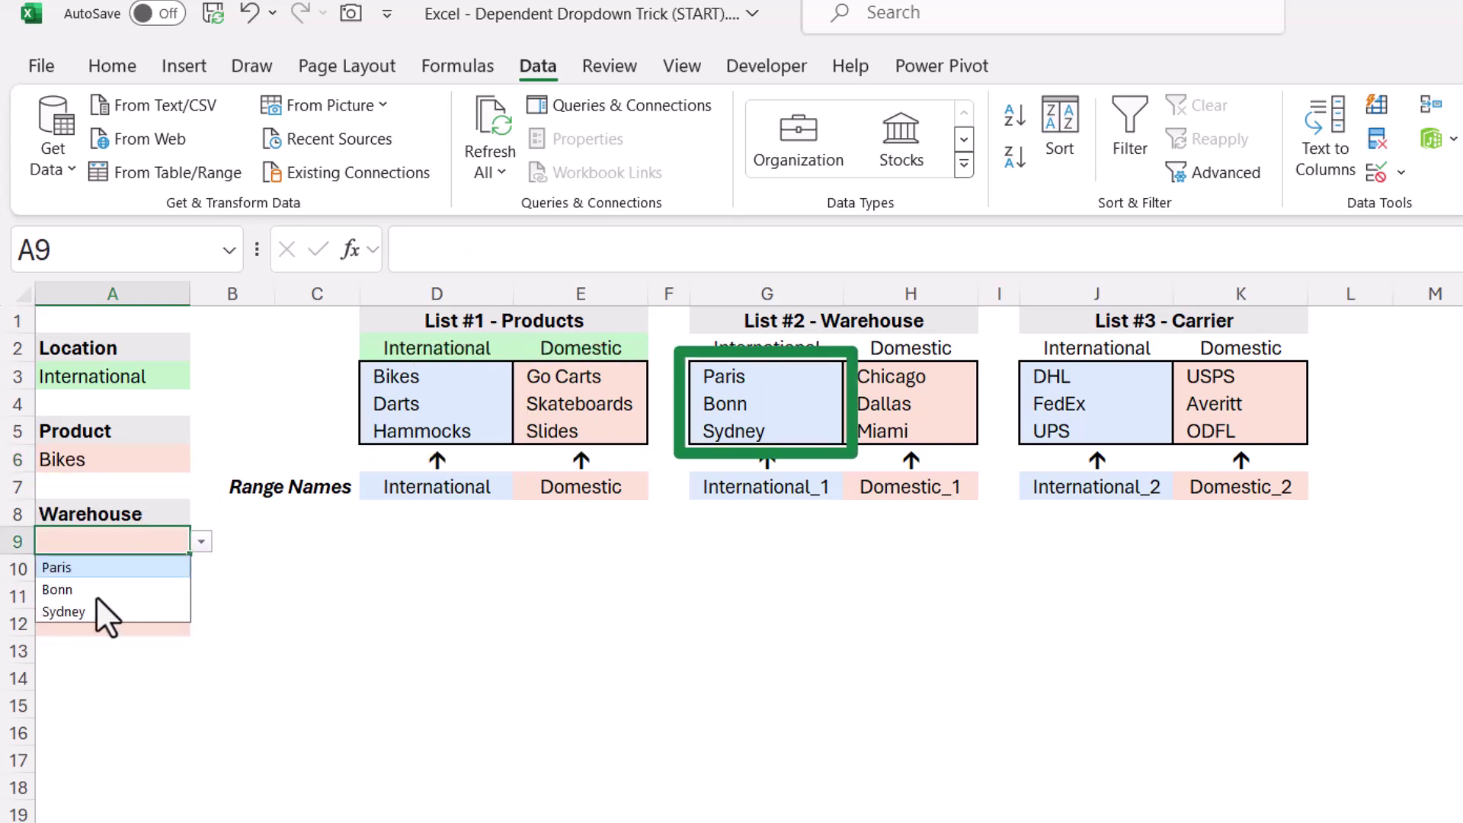
left_click(115, 587)
left_click(151, 614)
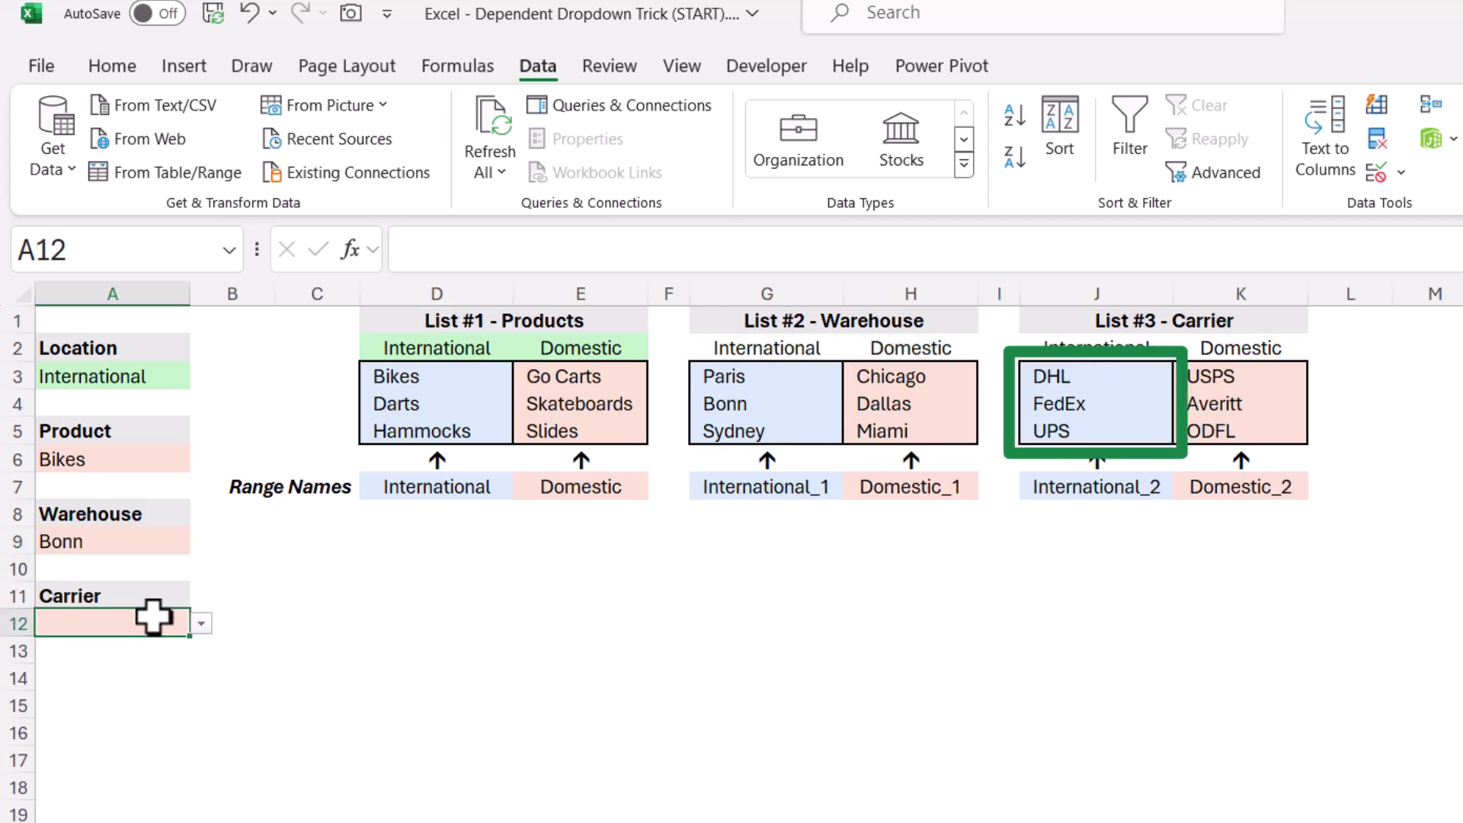
left_click(202, 623)
left_click(122, 667)
- Switch Location to Domestic and pick Skateboards, Dallas and Averitt as Product, Warehouse and Carrier
left_click(156, 376)
left_click(201, 377)
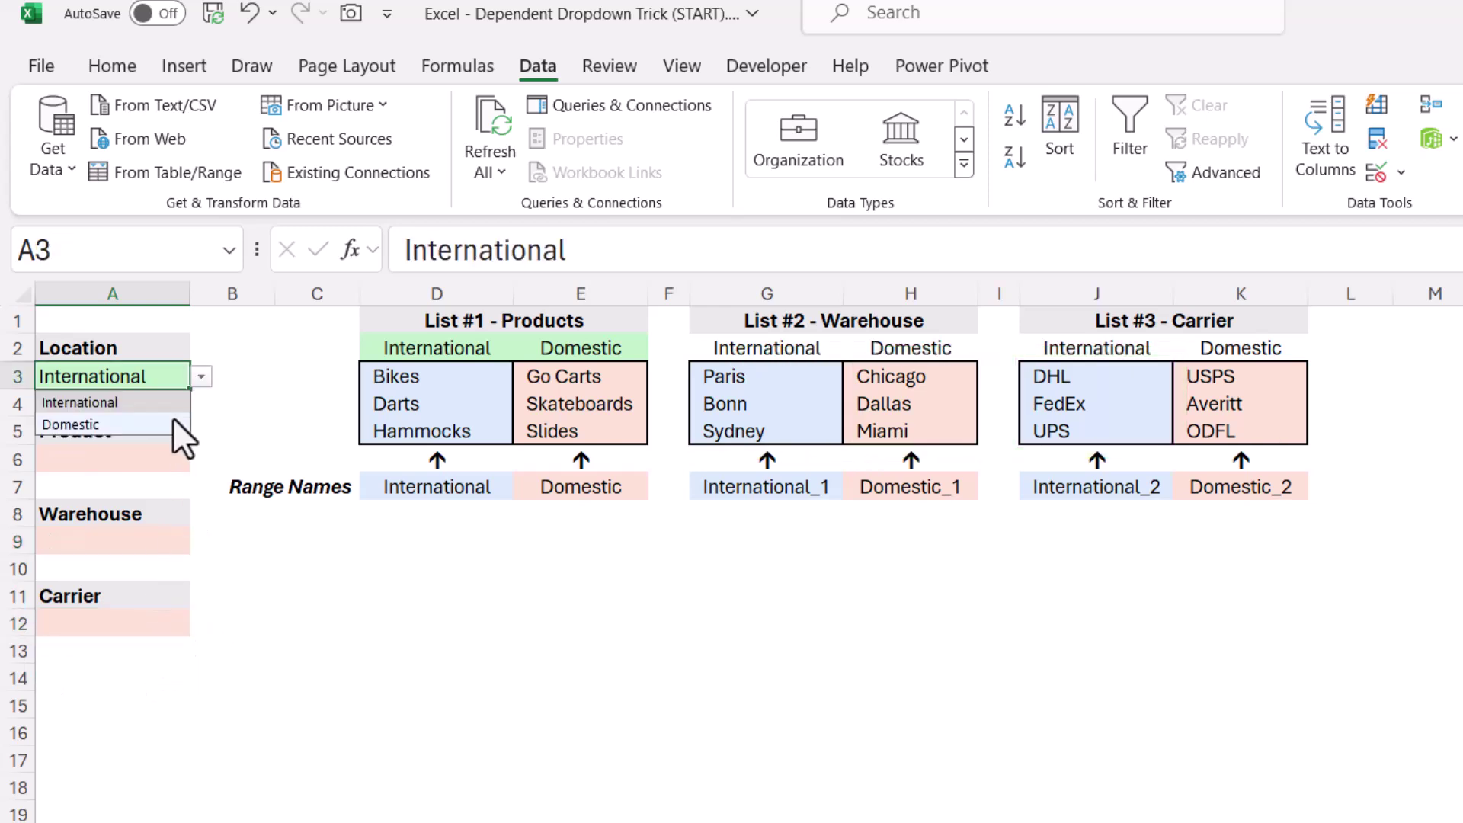
left_click(172, 418)
left_click(162, 465)
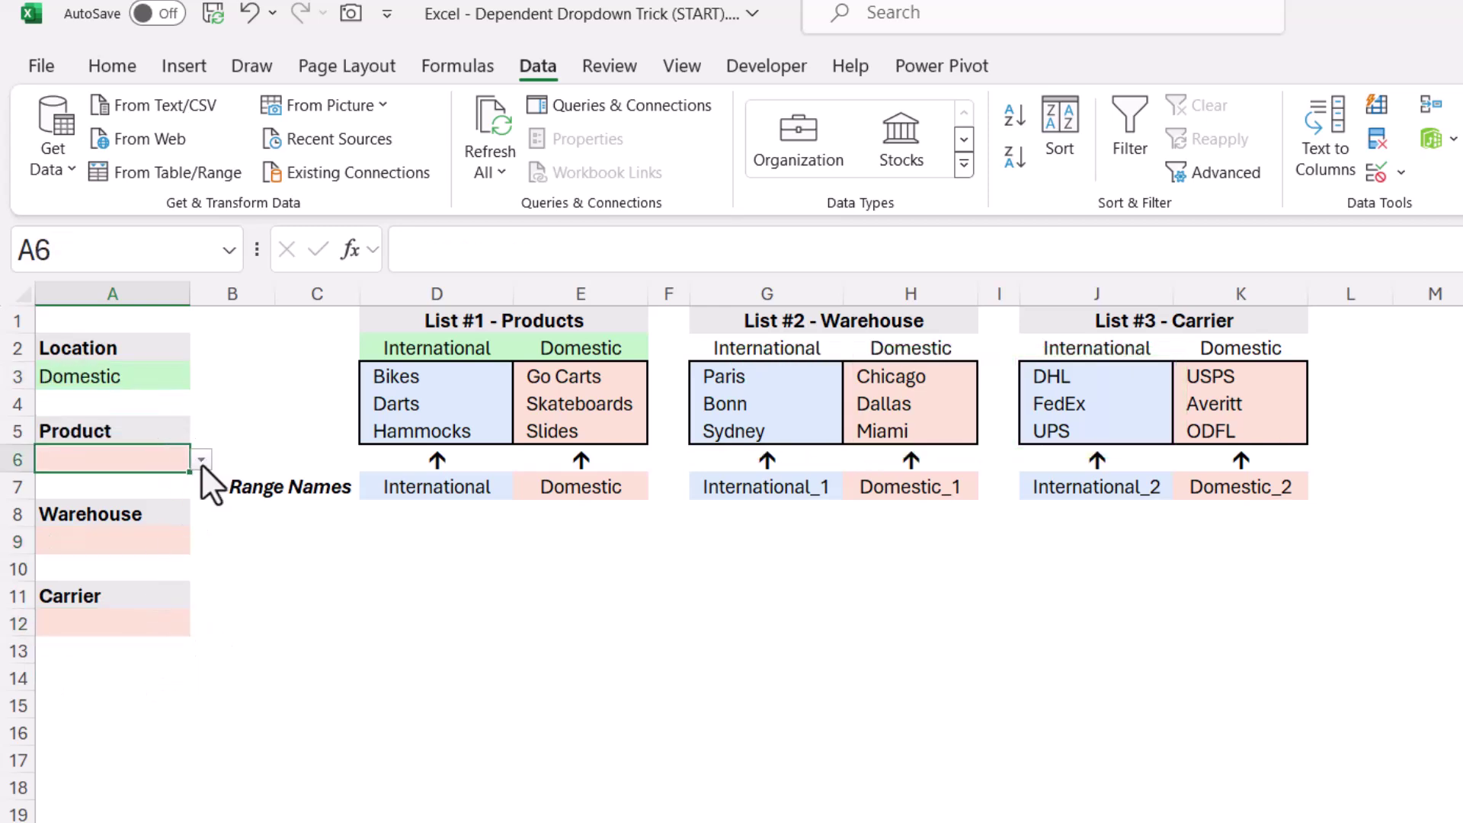
left_click(201, 459)
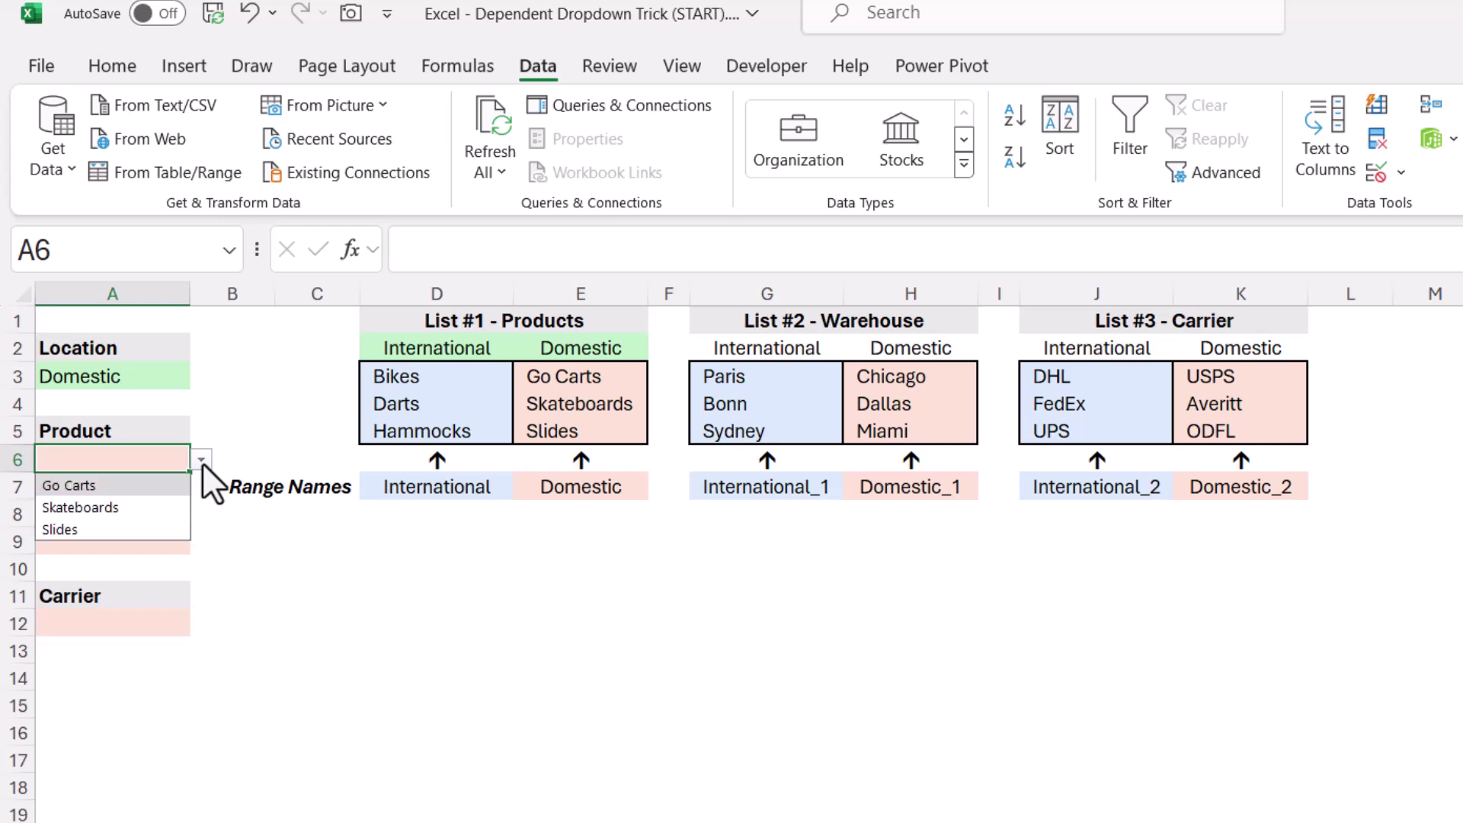
left_click(146, 504)
left_click(166, 538)
left_click(201, 541)
left_click(148, 588)
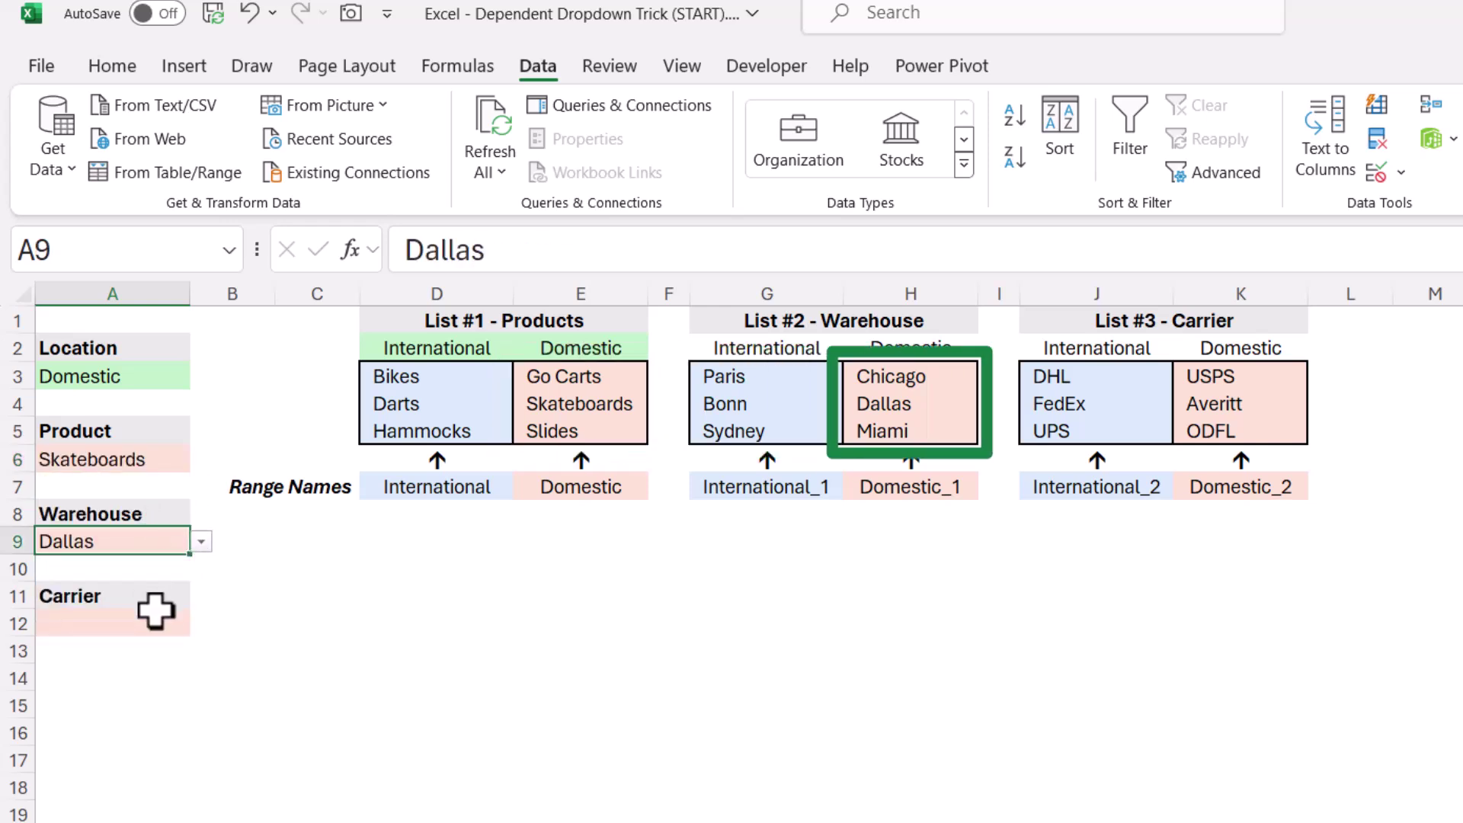
left_click(153, 621)
left_click(201, 623)
left_click(134, 673)
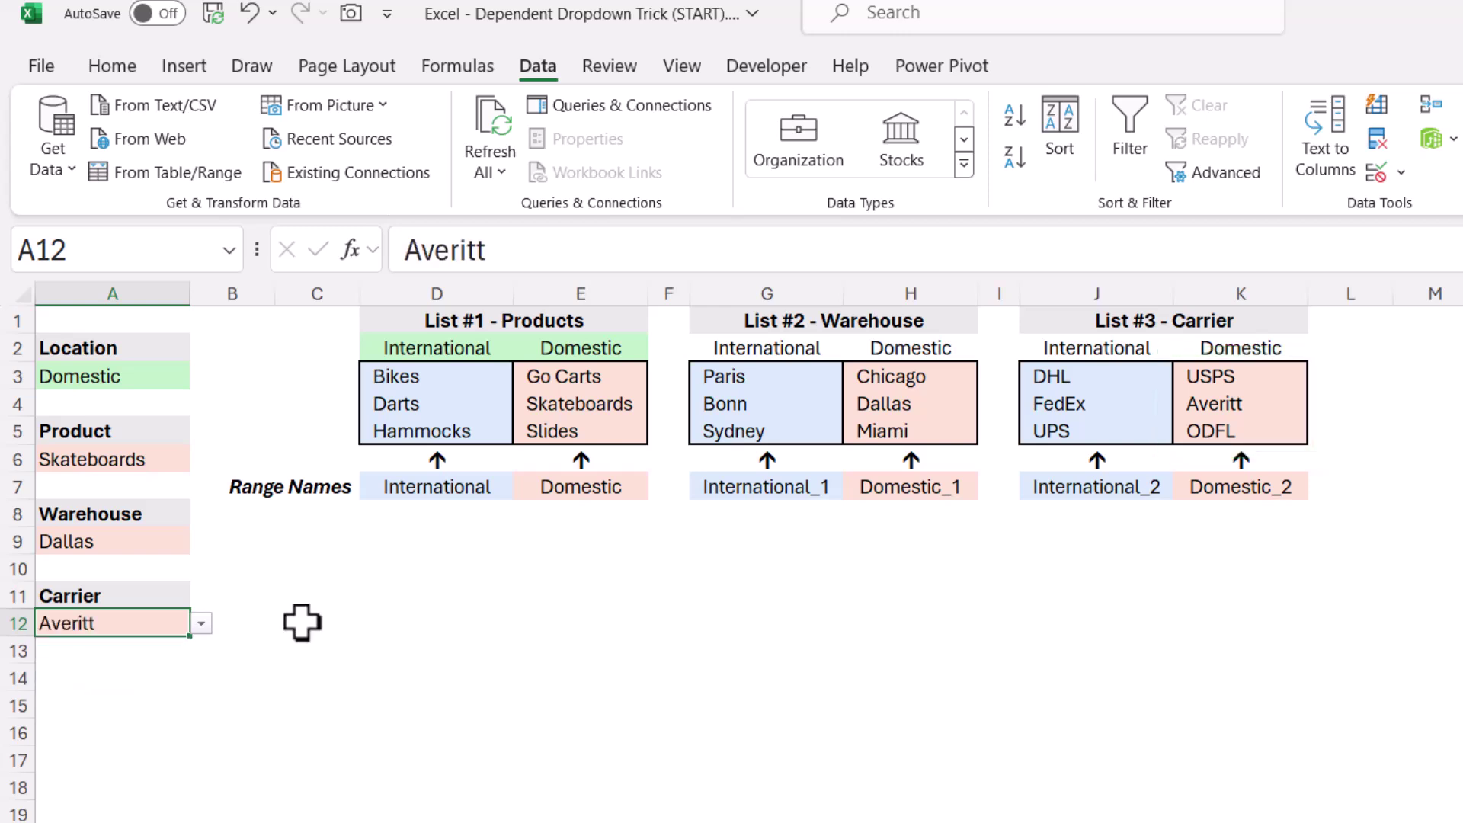
- Return to A1 and list the workbook's named ranges from the Name Box
key("ctrl+Home")
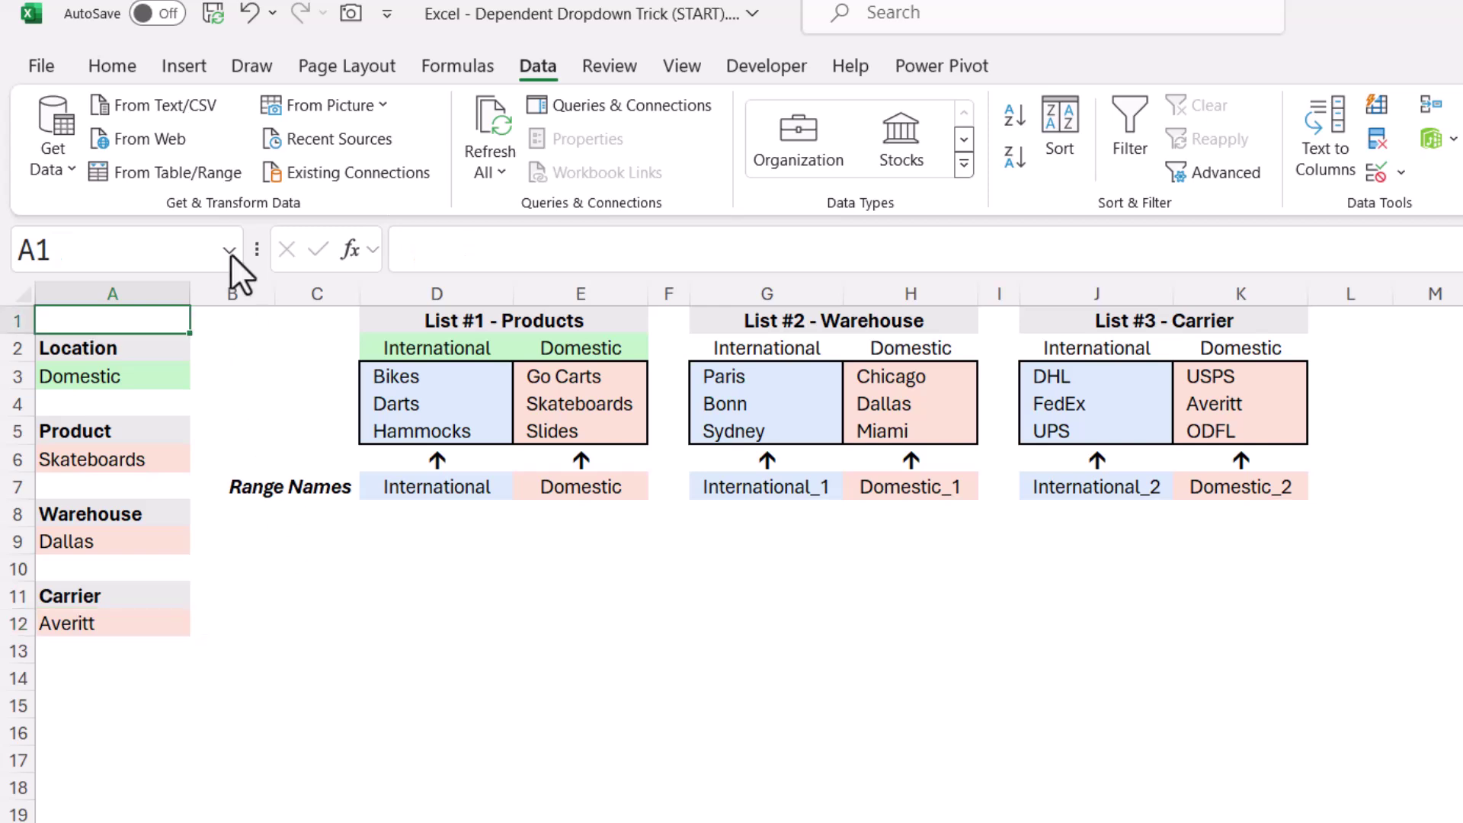
left_click(229, 251)
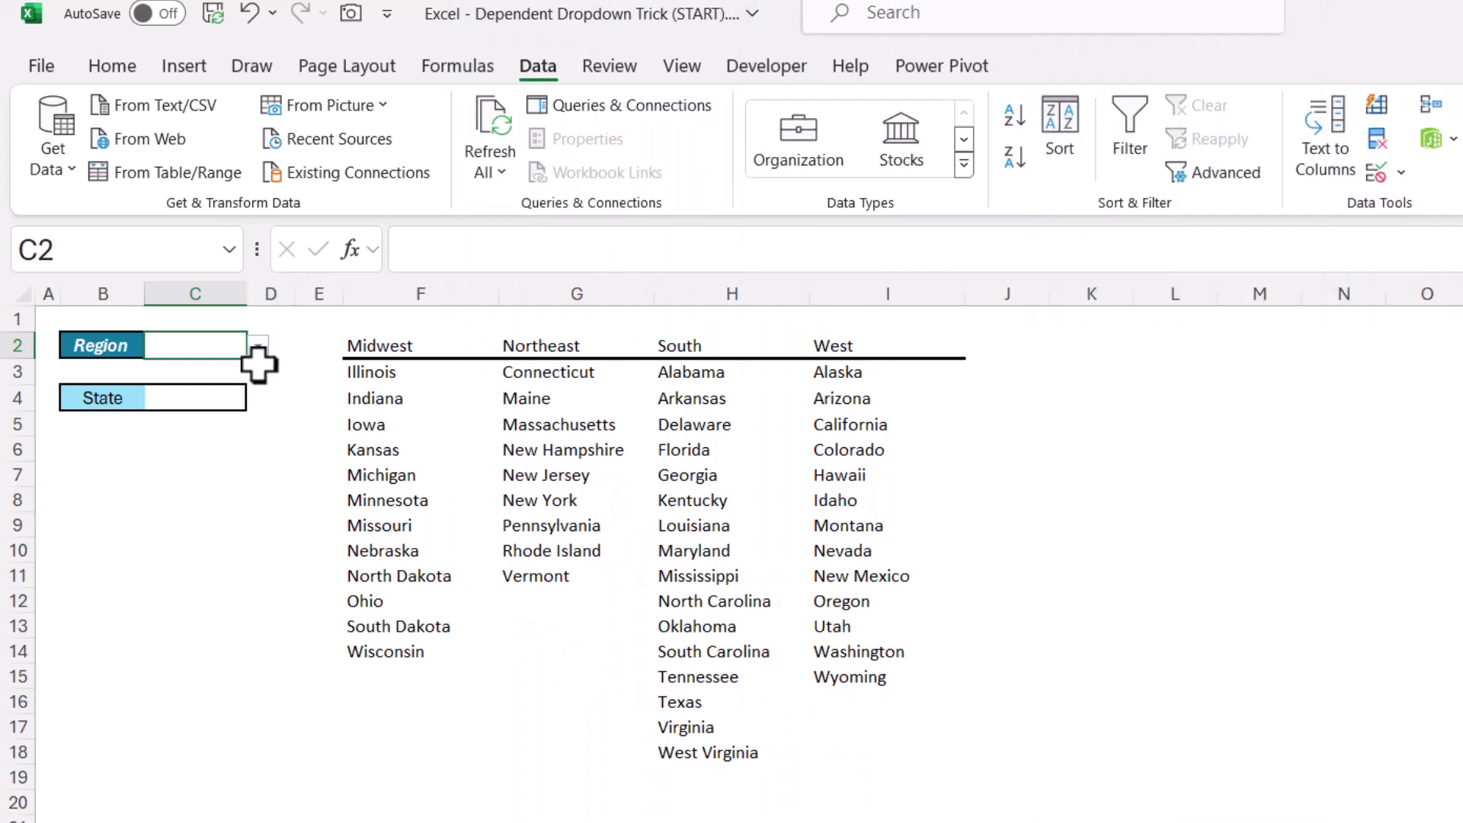
- Set Region to South and State to Florida, then view C4's =INDIRECT(C2) validation without changes
left_click(258, 349)
left_click(168, 415)
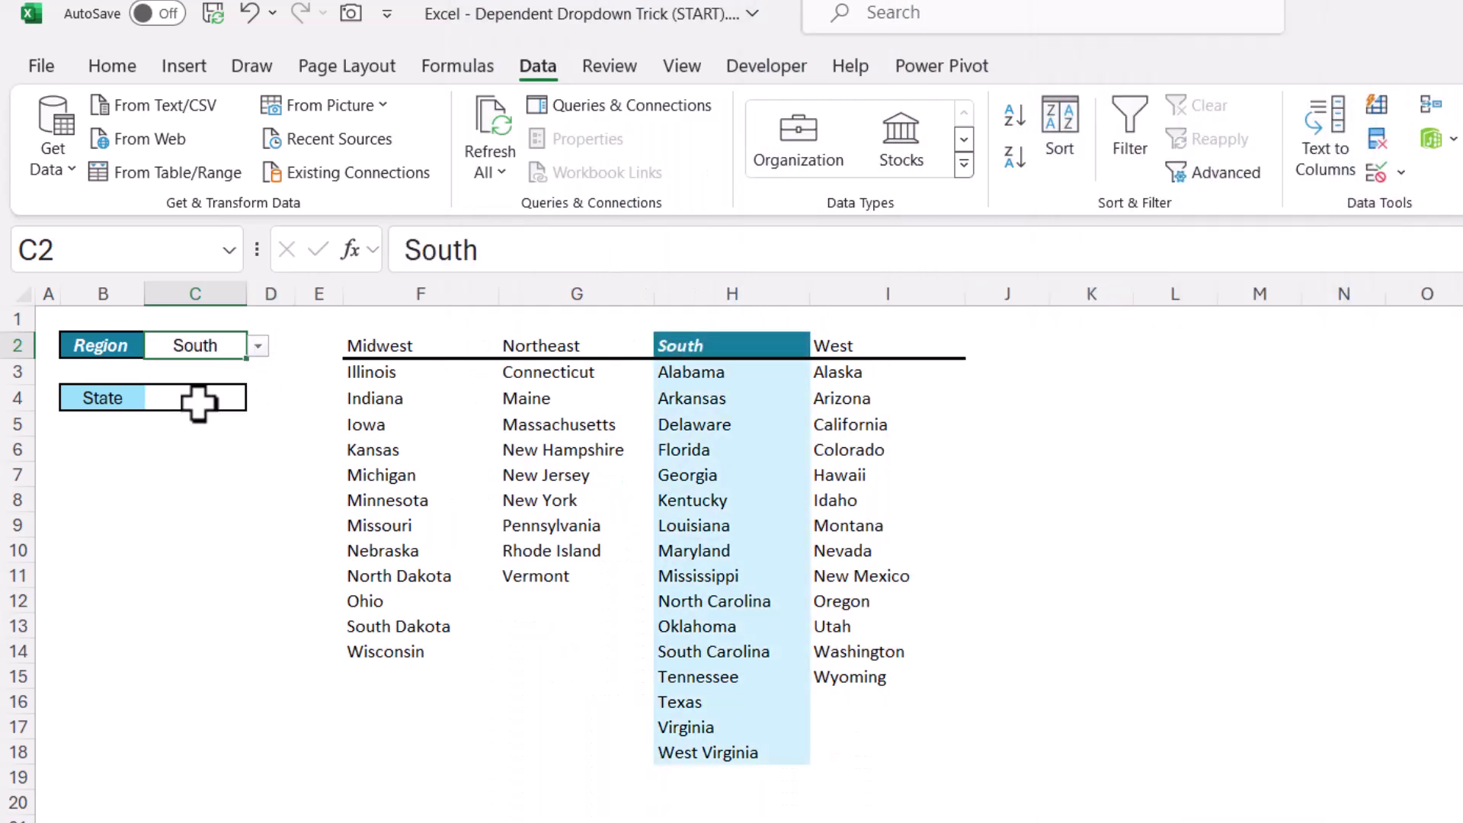
left_click(197, 398)
left_click(183, 490)
left_click(1377, 172)
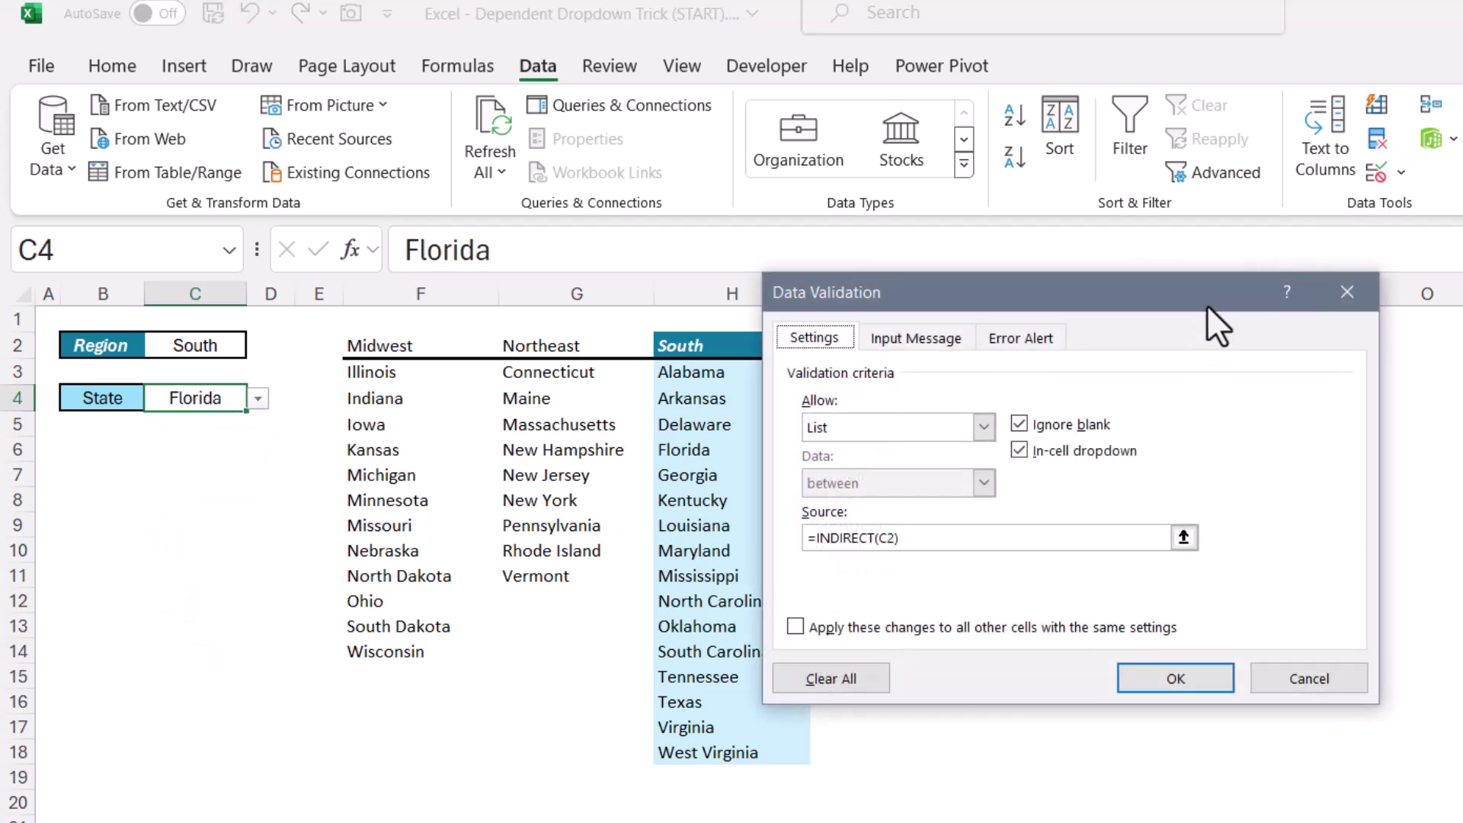
left_click(1306, 675)
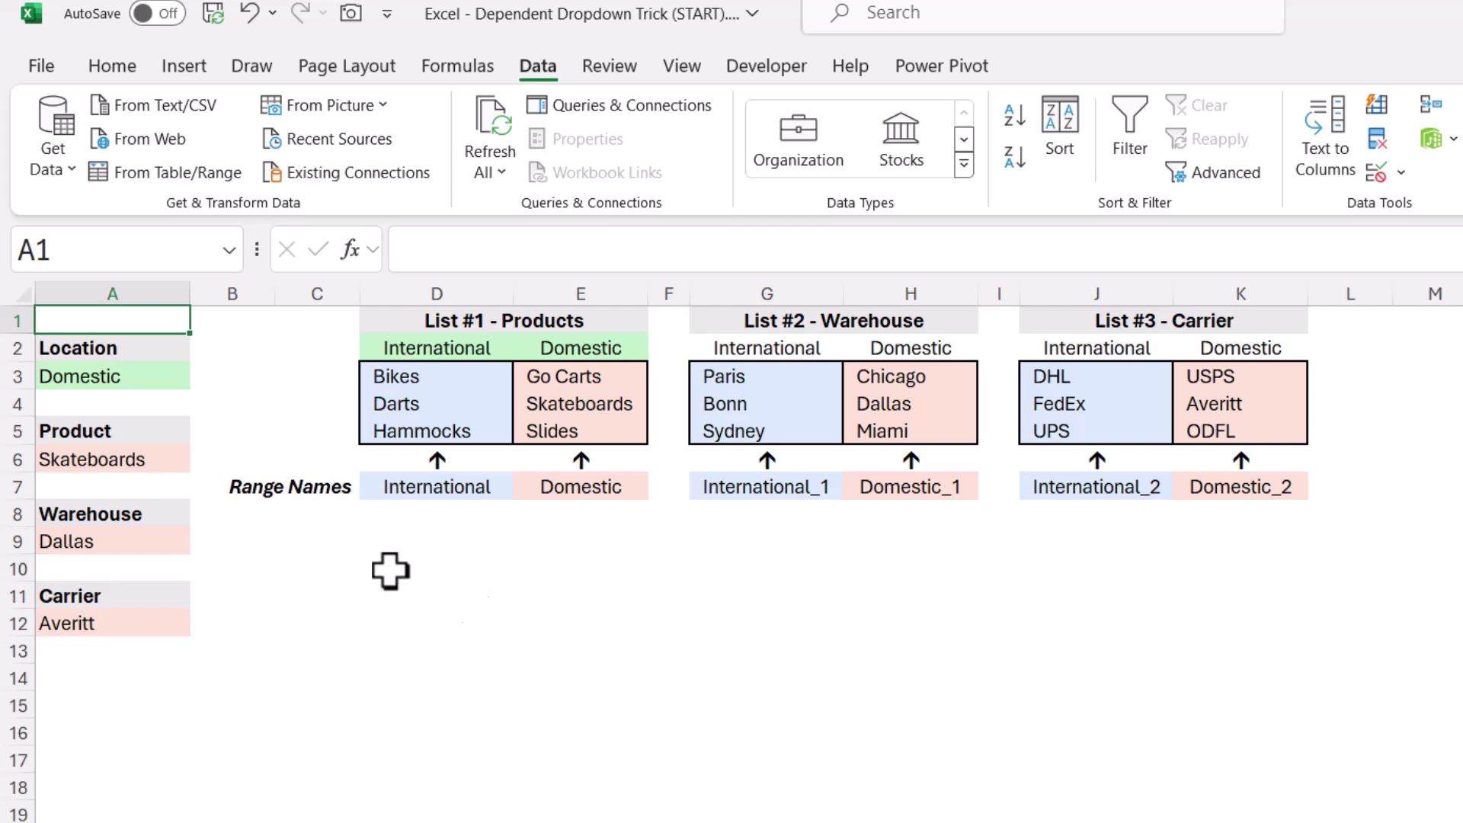
- Switch Location in A3 to International and view the Warehouse validation source =INDIRECT(A3 & "_1")
left_click(157, 373)
left_click(201, 375)
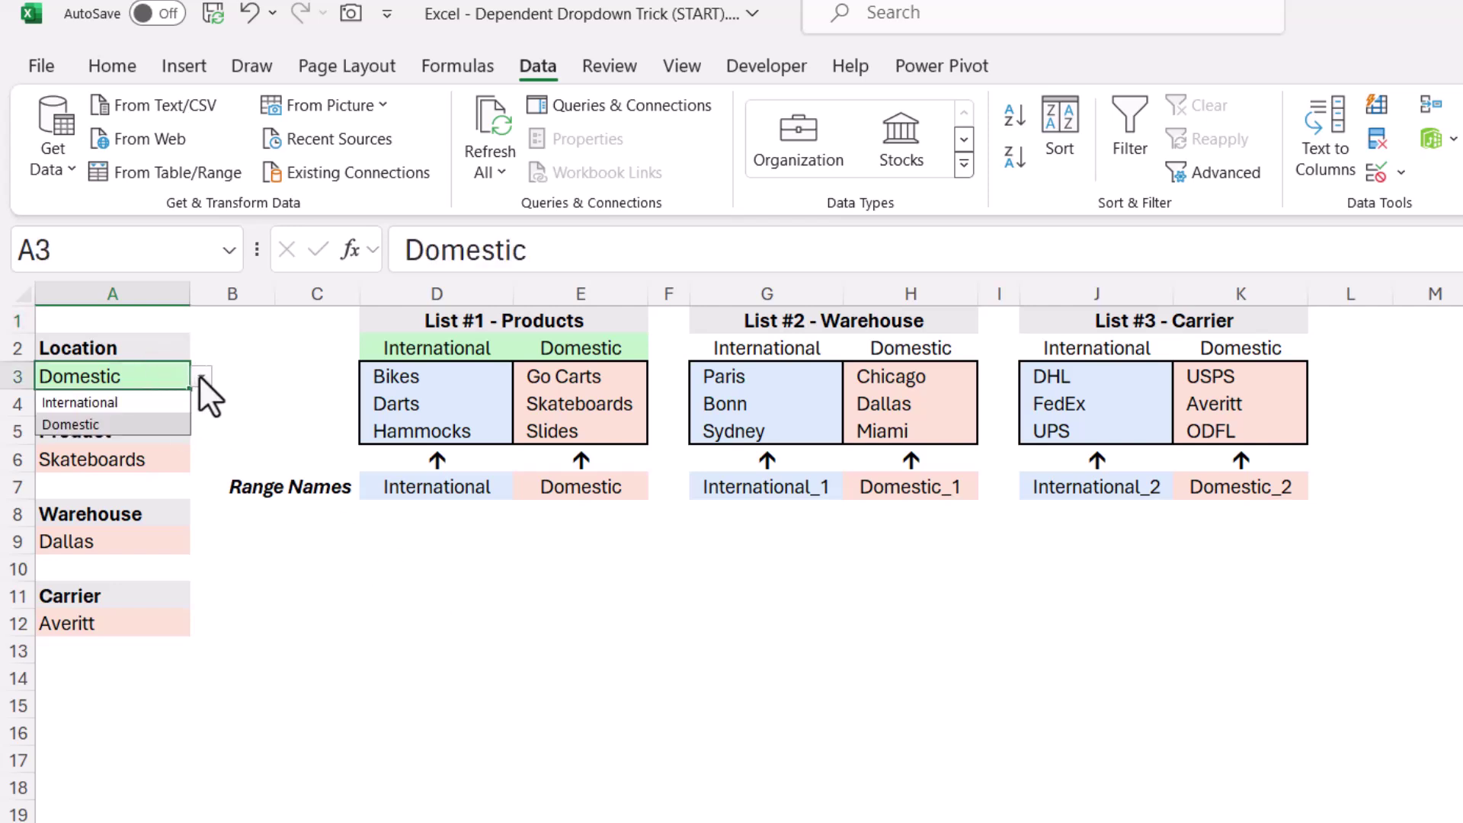
left_click(172, 401)
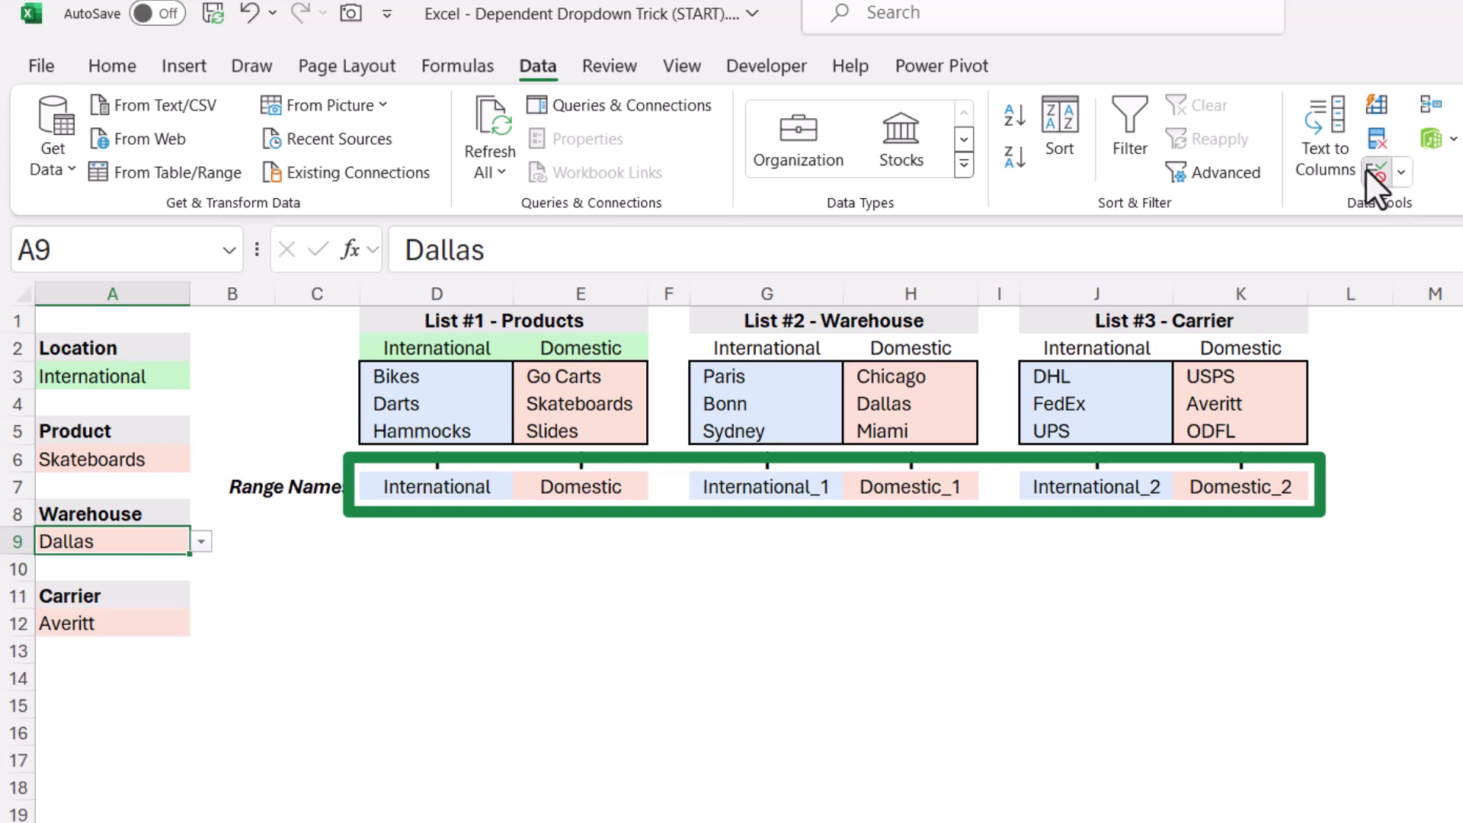
left_click(1375, 172)
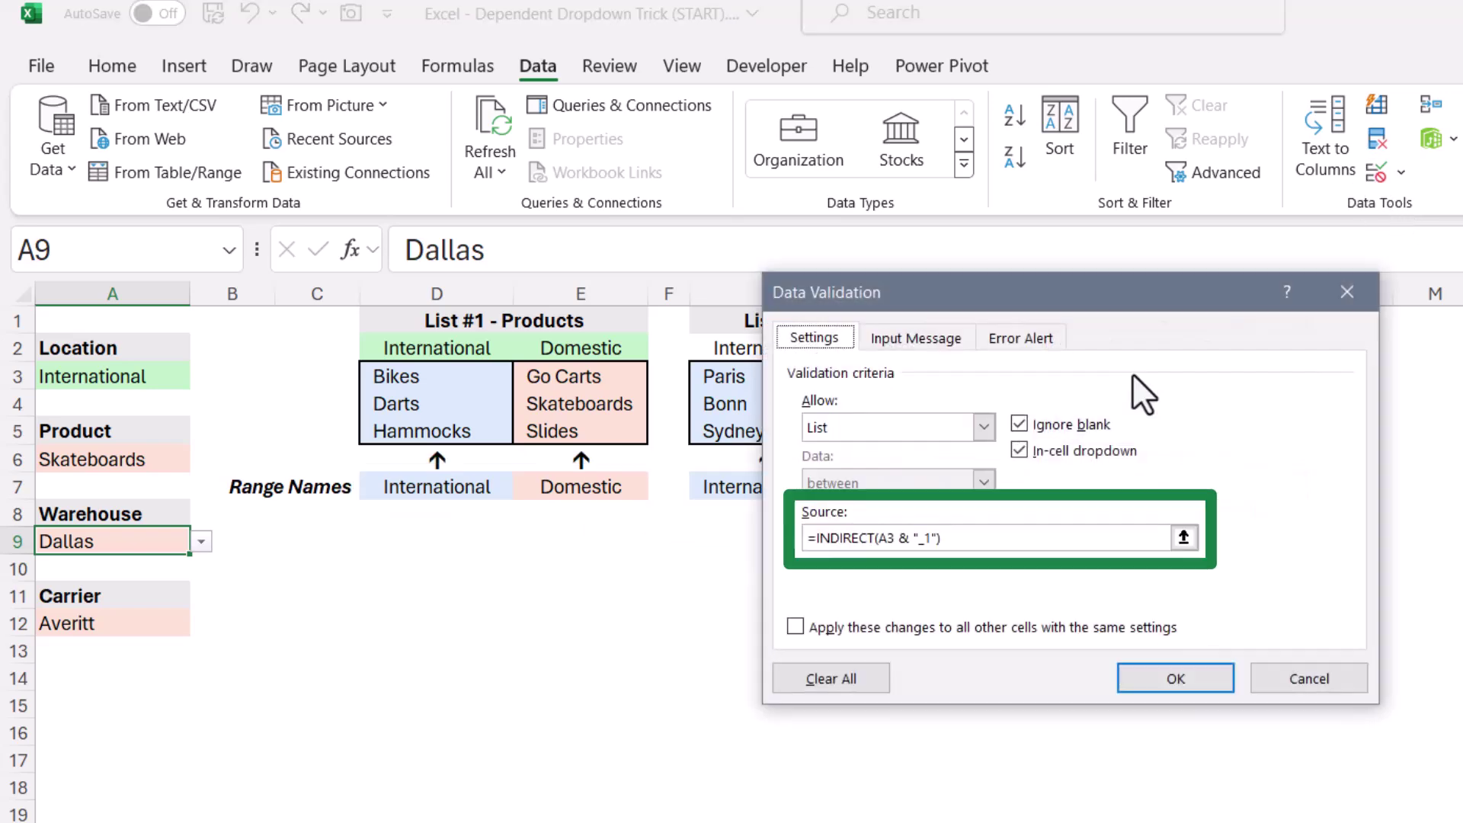